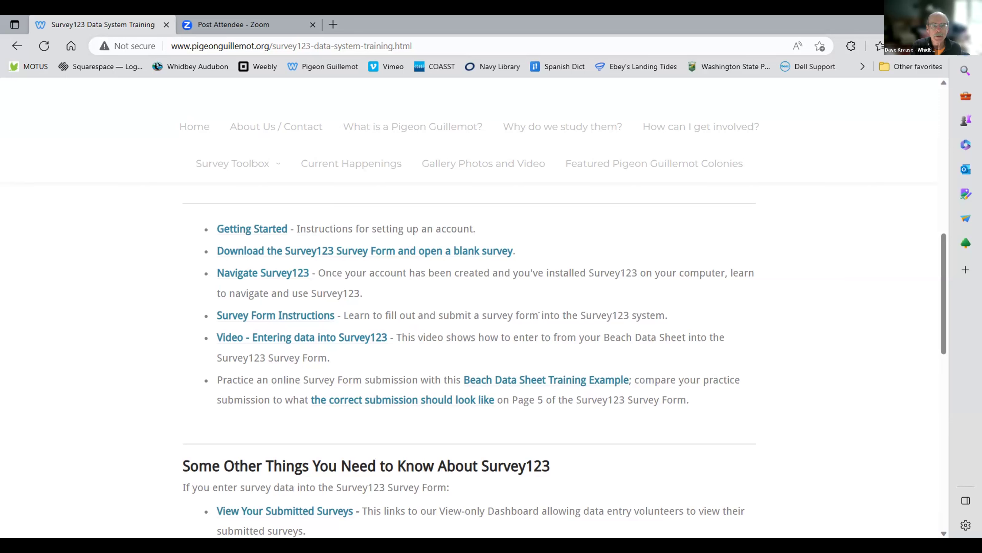
# Step: Scroll the Survey123 Data System Training page down to its list of training links
pyautogui.scroll(-5, 421, 316)
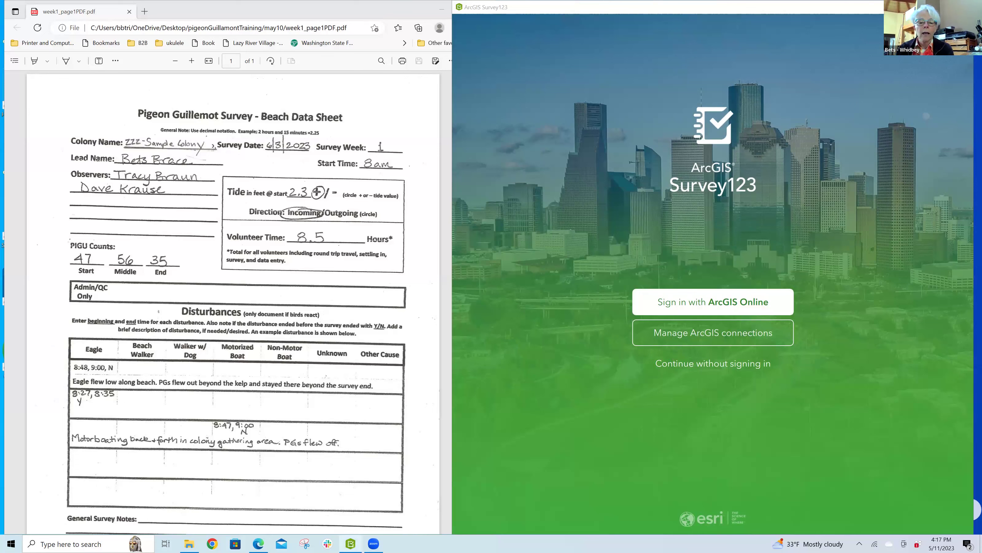
# Step: Sign in to Survey123 through ArcGIS Online with the account username and password
pyautogui.moveTo(350, 543)
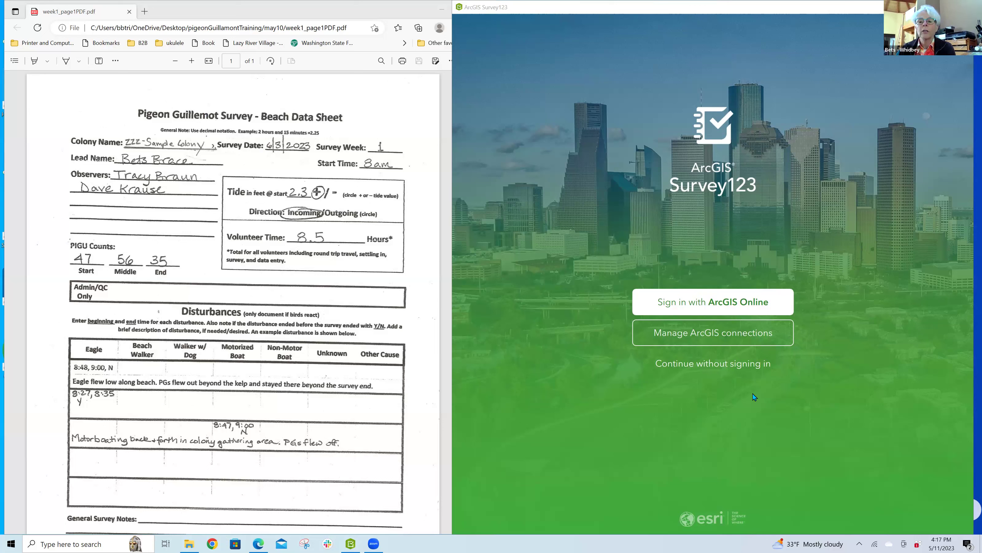
pyautogui.click(721, 301)
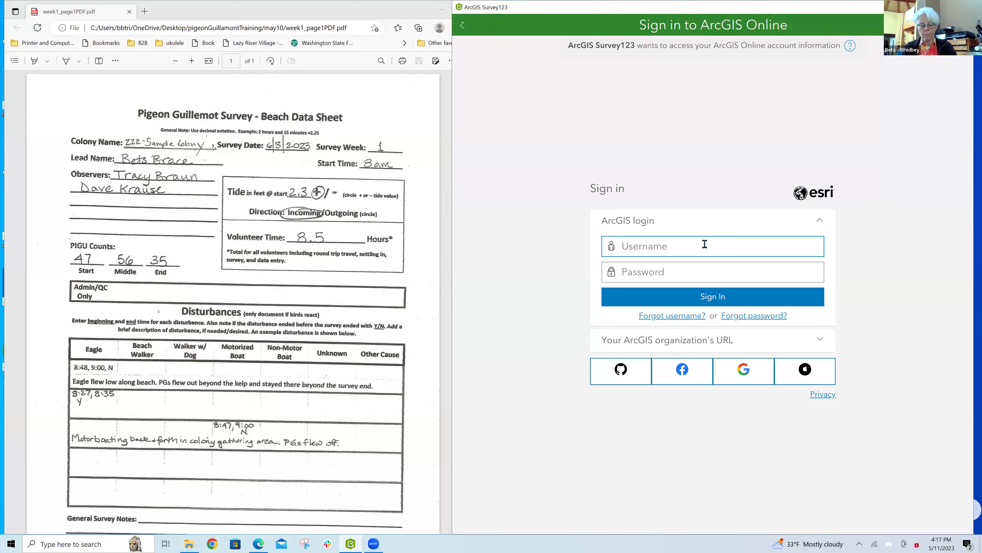
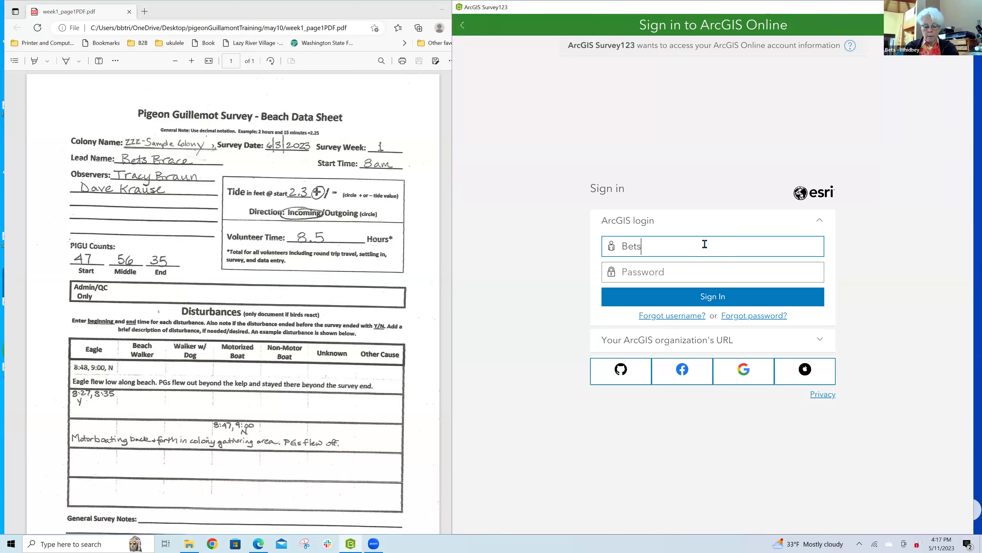
pyautogui.press('Tab')
pyautogui.write('••••••••••••')
pyautogui.click(726, 301)
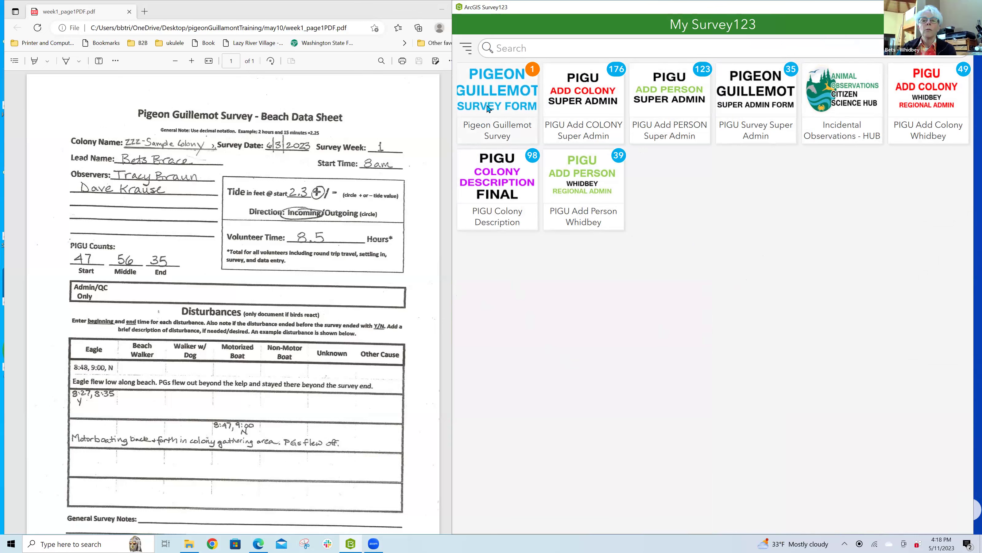
# Step: Open the Pigeon Guillemot Survey from the My Survey123 gallery
pyautogui.click(504, 100)
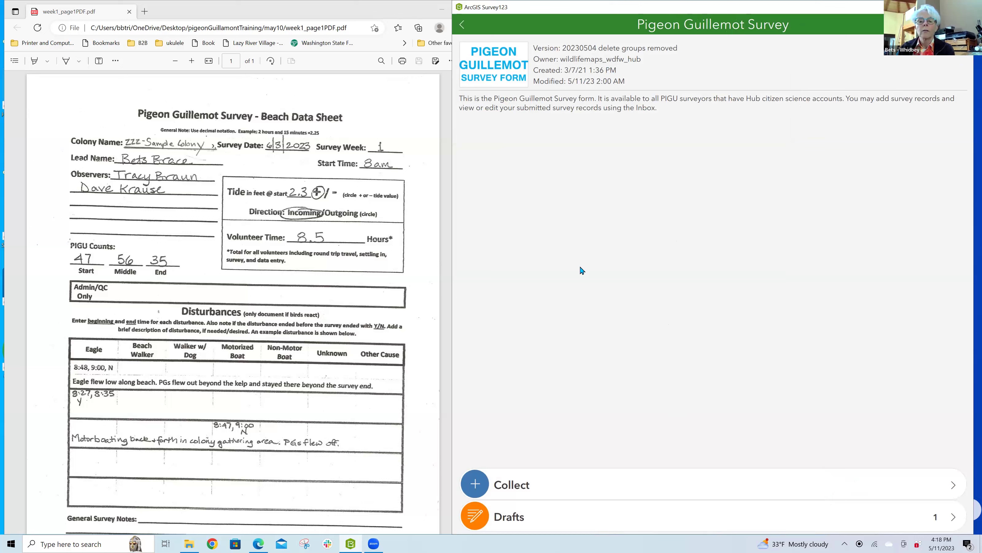
# Step: Start a new blank Pigeon Guillemot Survey record with Collect
pyautogui.click(530, 492)
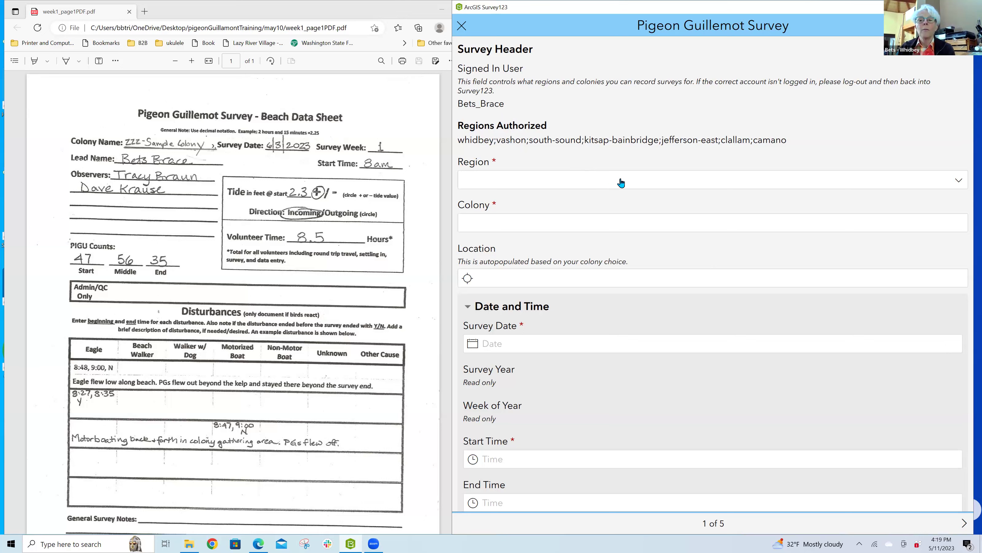
# Step: Set the survey's Region to Whidbey Island
pyautogui.click(953, 188)
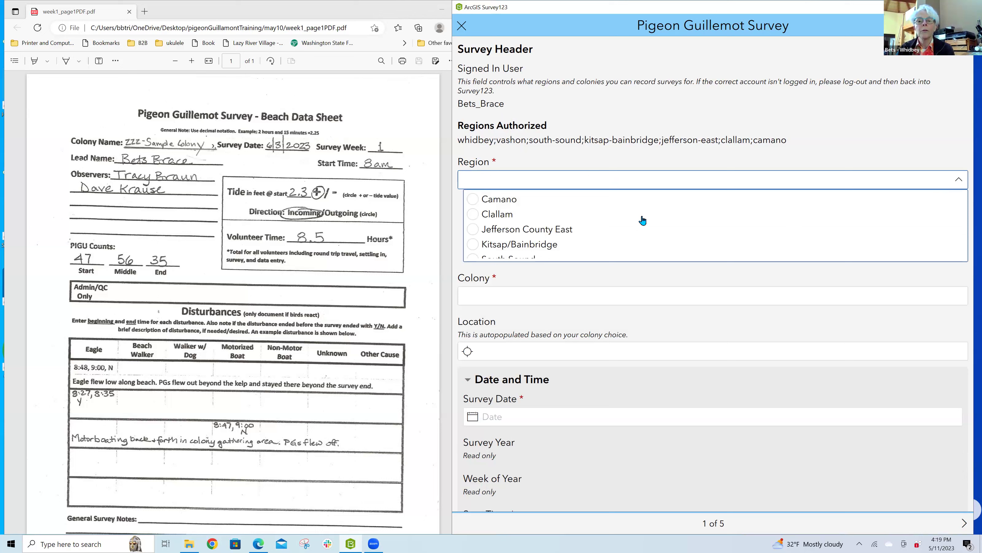
pyautogui.scroll(-2, 642, 221)
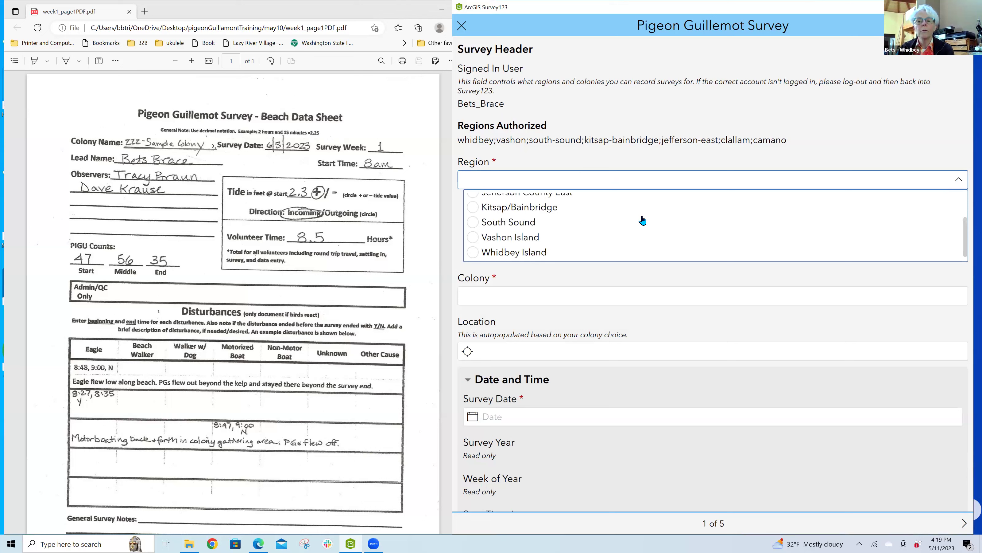
pyautogui.click(513, 254)
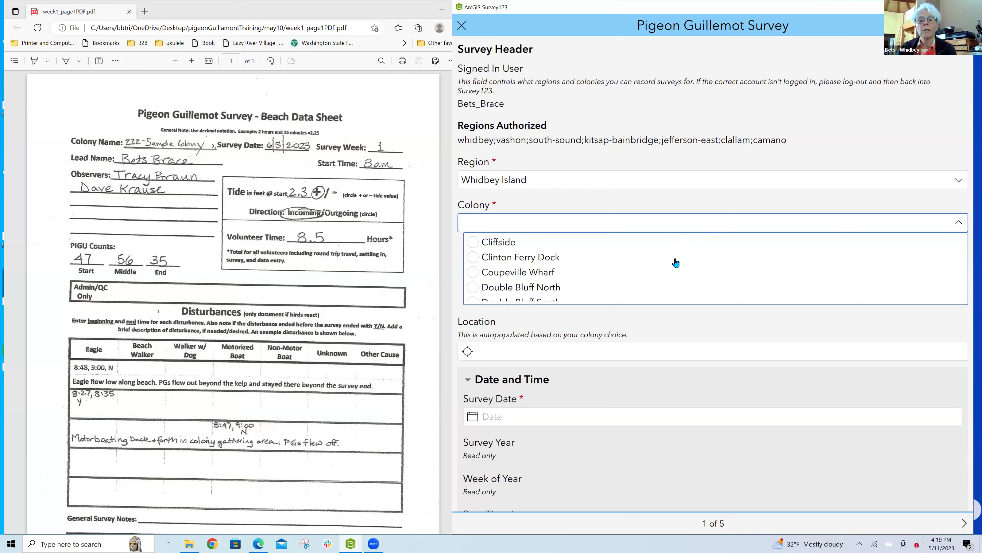
# Step: Set Colony to ZZZ - Sample Colony for Testing, the last choice in the list
pyautogui.scroll(-6, 676, 263)
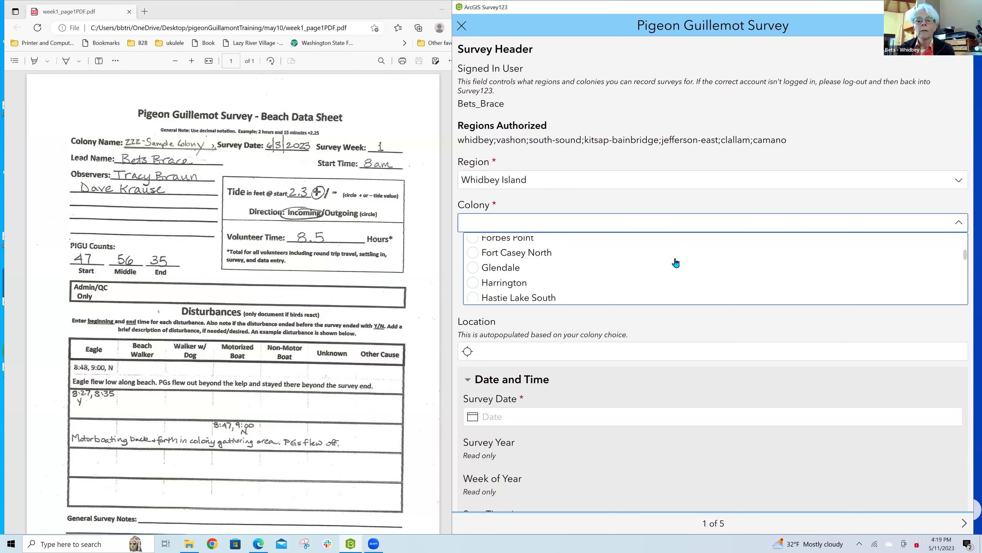
pyautogui.scroll(-5, 676, 263)
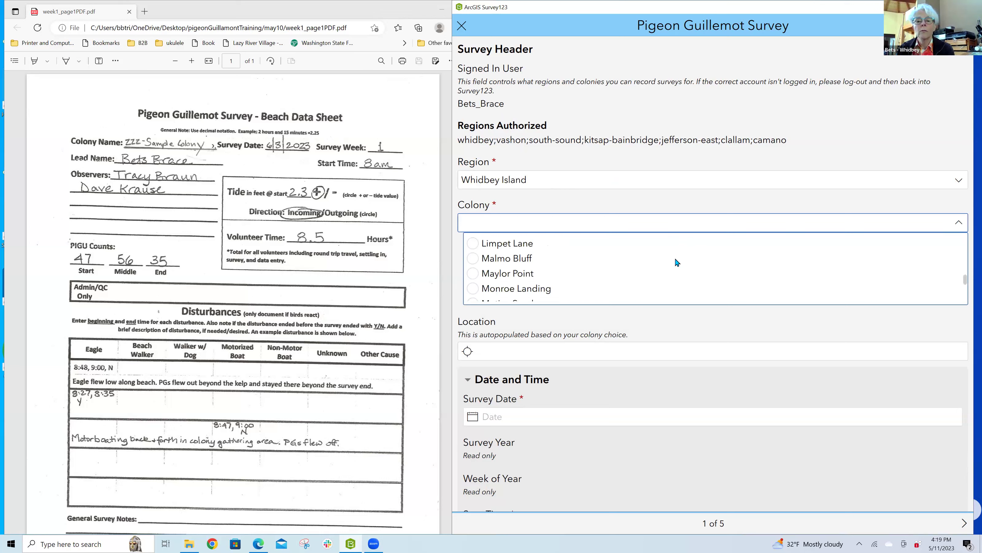
pyautogui.scroll(-2, 676, 263)
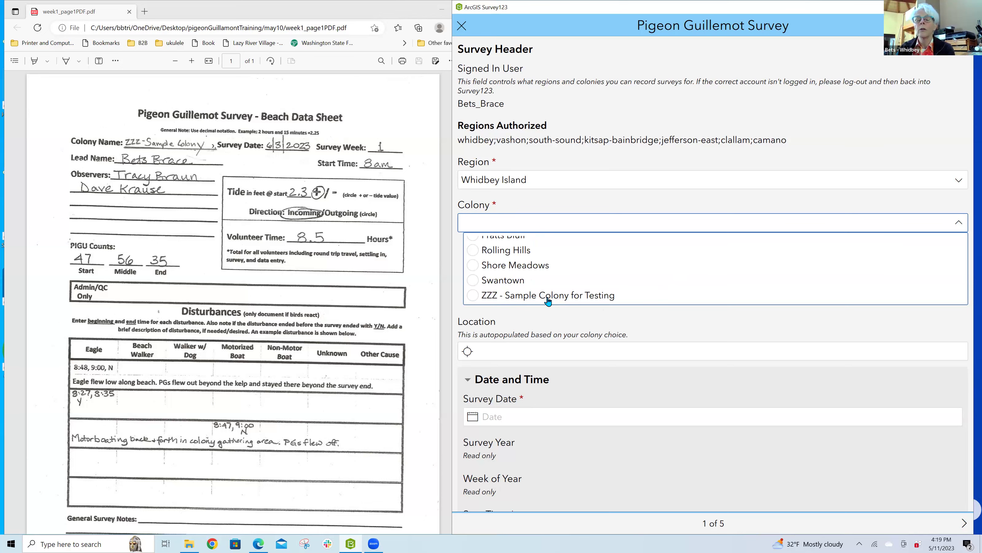
pyautogui.click(548, 298)
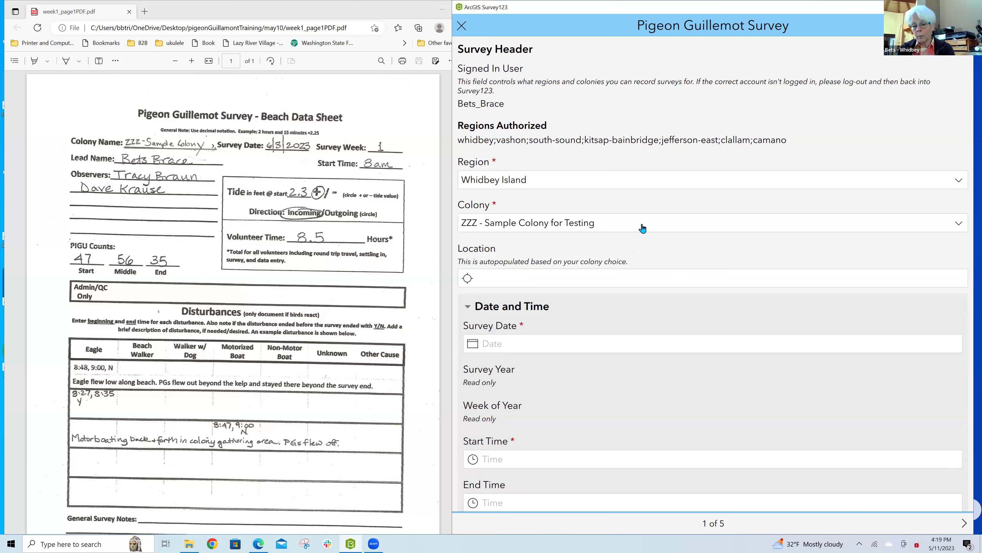
pyautogui.click(611, 228)
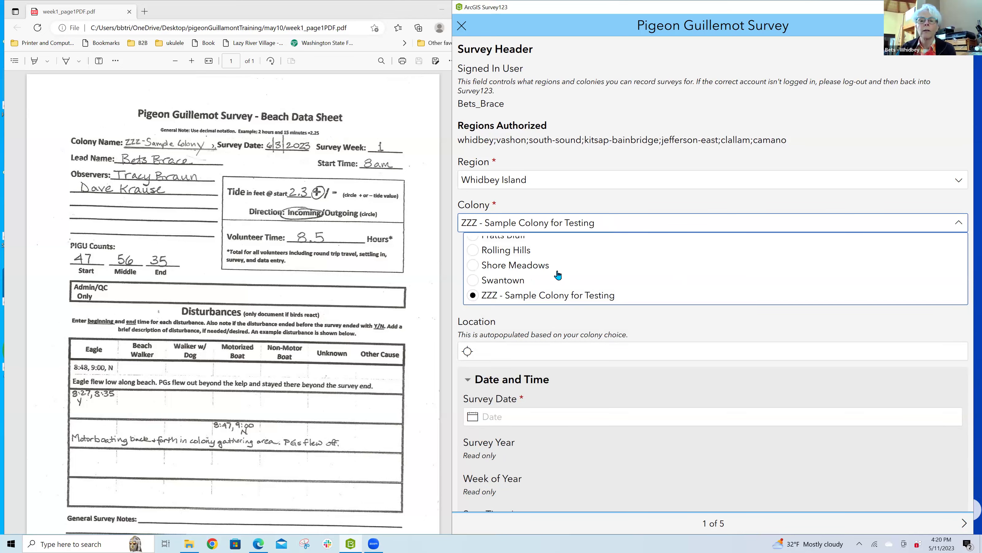
pyautogui.scroll(5, 558, 275)
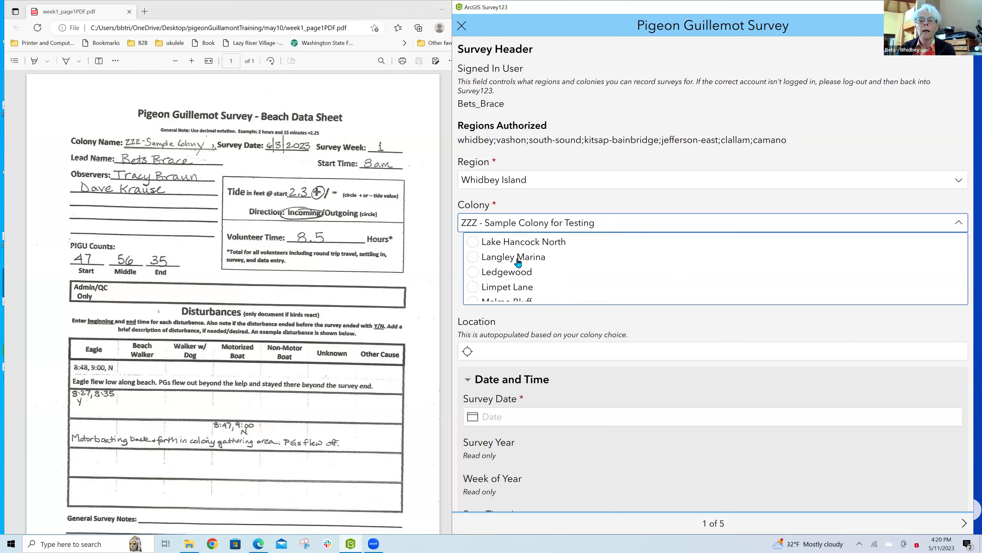
pyautogui.click(603, 224)
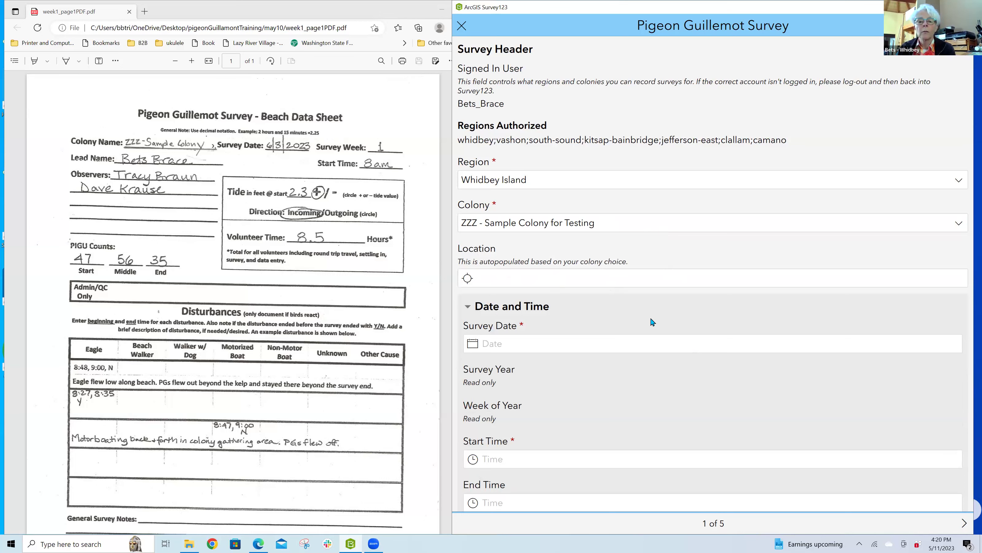
pyautogui.scroll(-1, 578, 391)
pyautogui.scroll(-4, 578, 390)
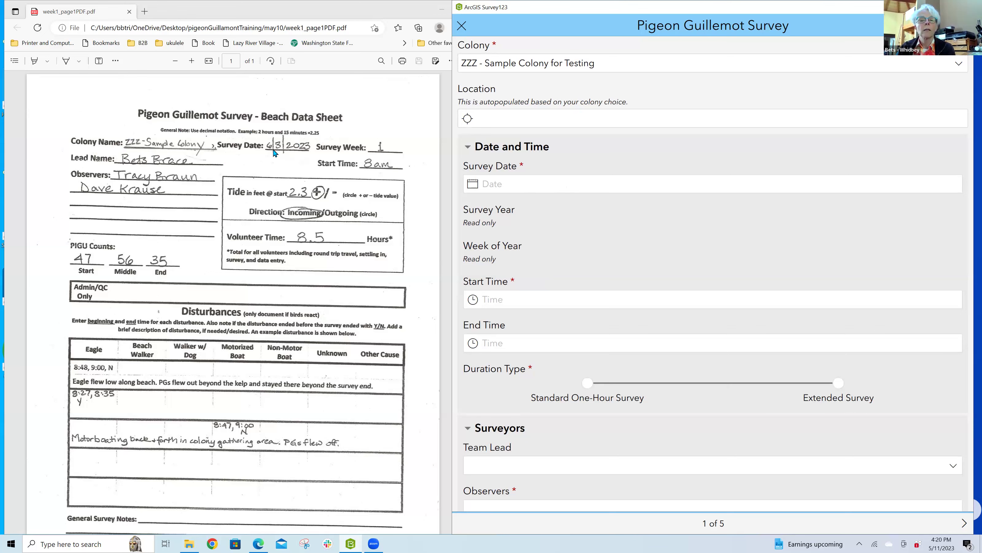
pyautogui.click(561, 187)
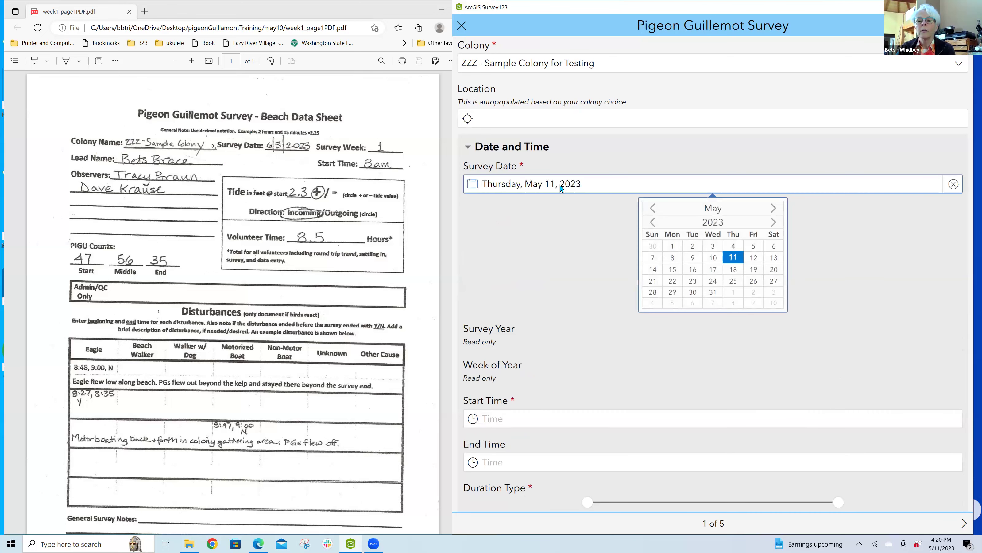
pyautogui.click(770, 209)
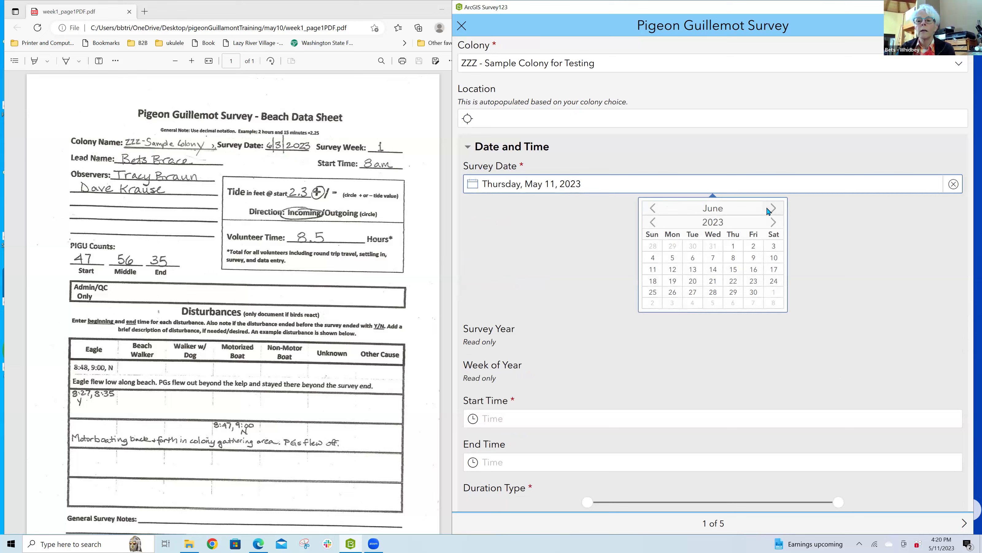
pyautogui.click(773, 247)
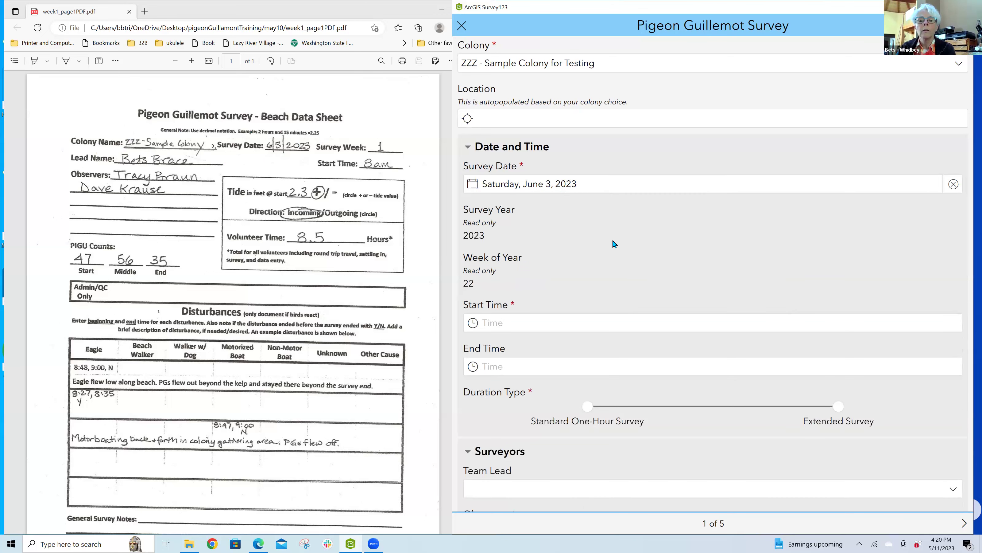
pyautogui.scroll(-2, 615, 244)
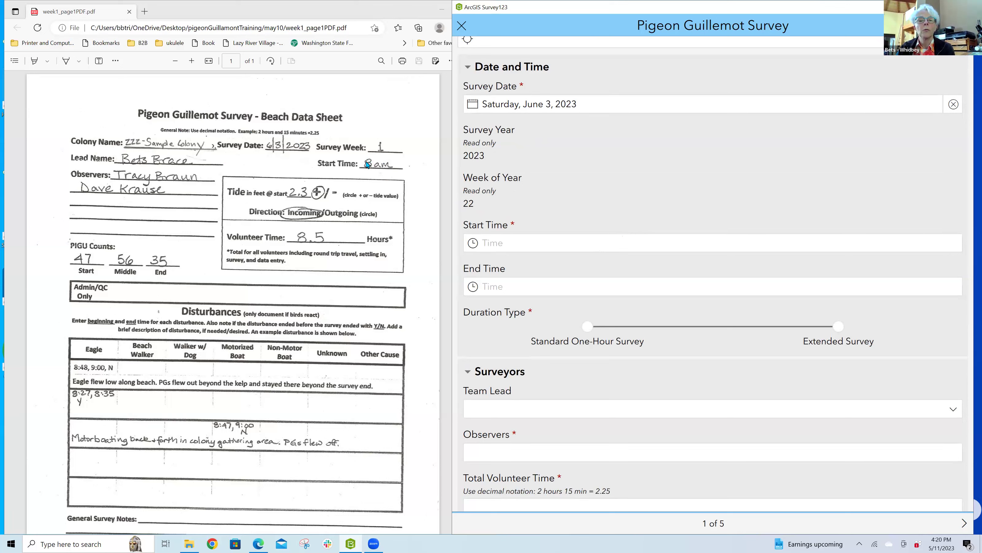
# Step: Enter 08 hours, 00 minutes and AM in the Start Time picker
pyautogui.click(565, 242)
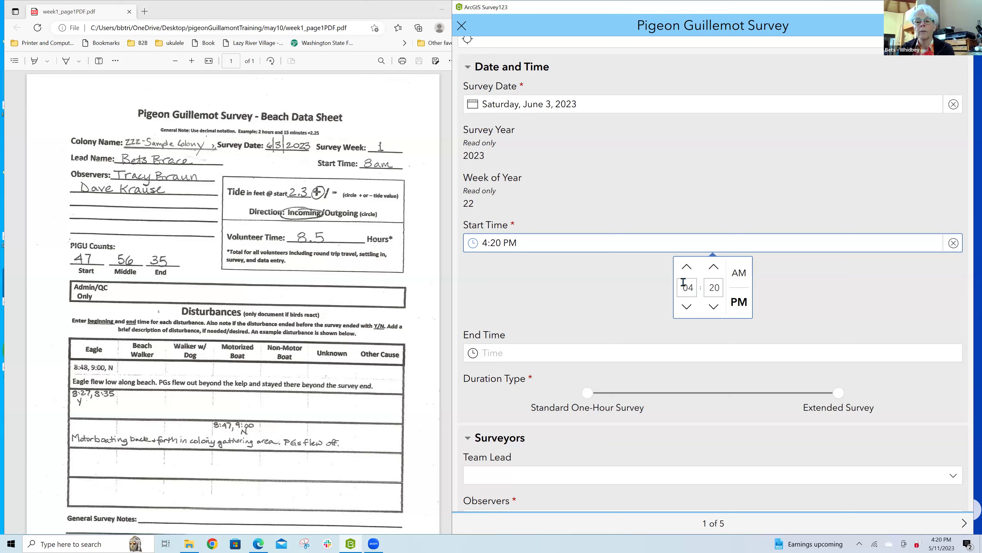
pyautogui.click(687, 267)
pyautogui.click(686, 306)
pyautogui.click(684, 307)
pyautogui.click(685, 308)
pyautogui.click(685, 289)
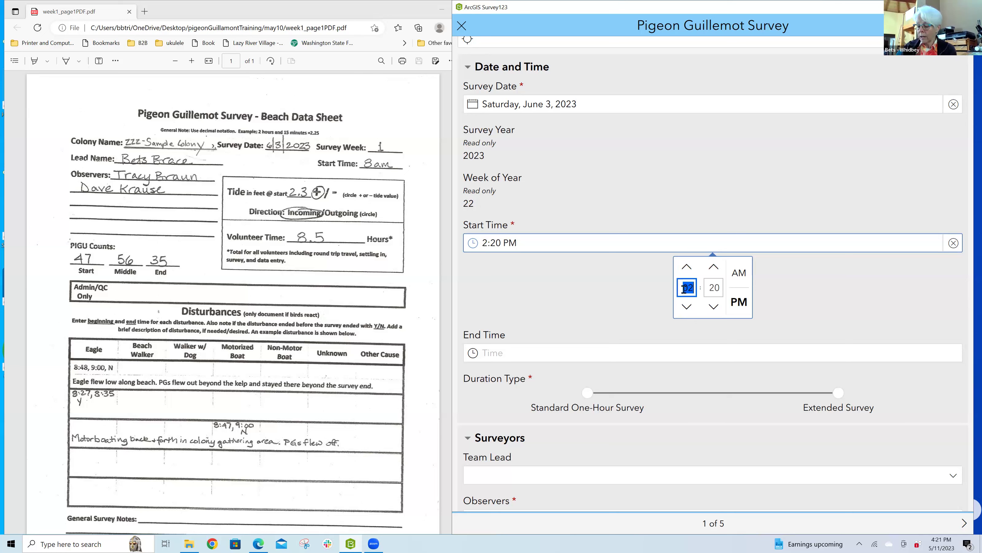
pyautogui.write('08')
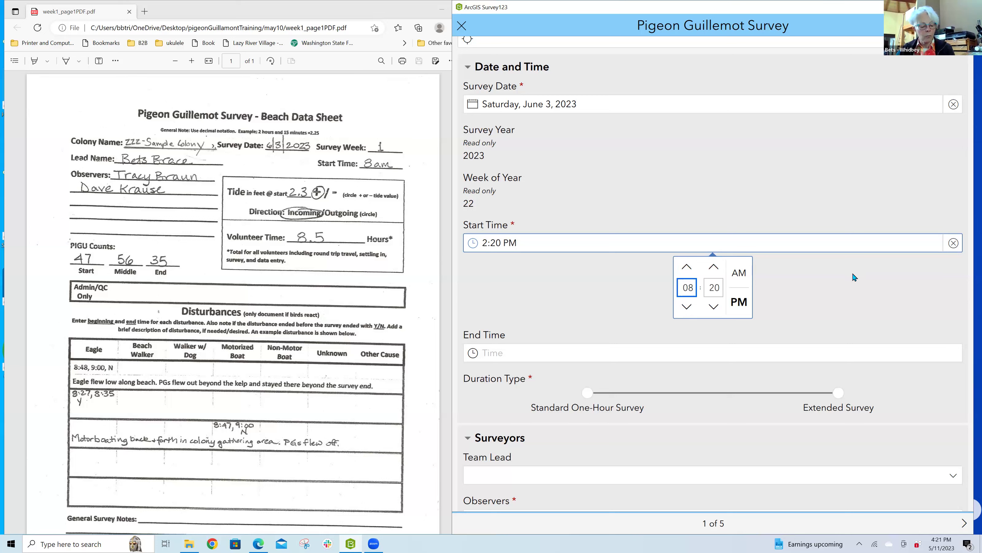
pyautogui.press('Tab')
pyautogui.write('00')
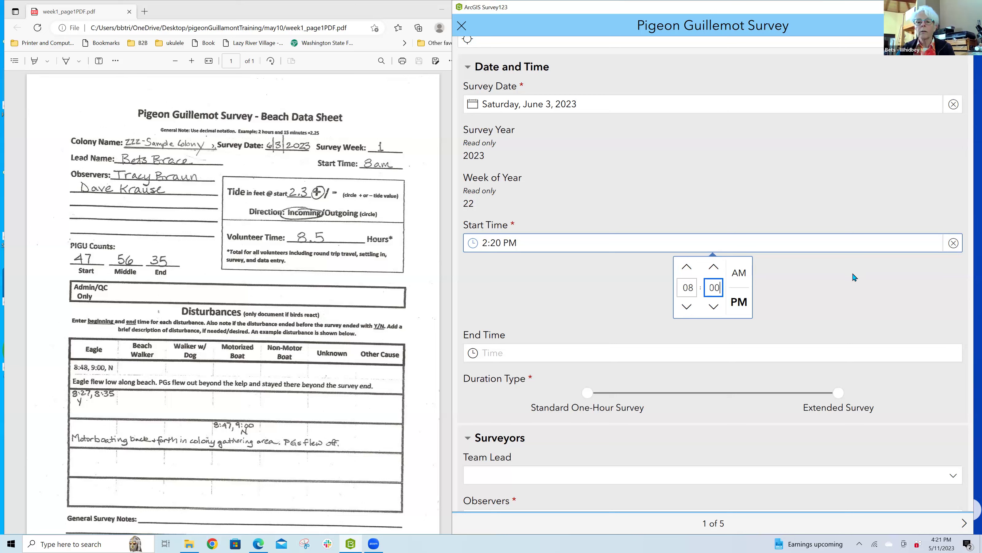
pyautogui.press('Tab')
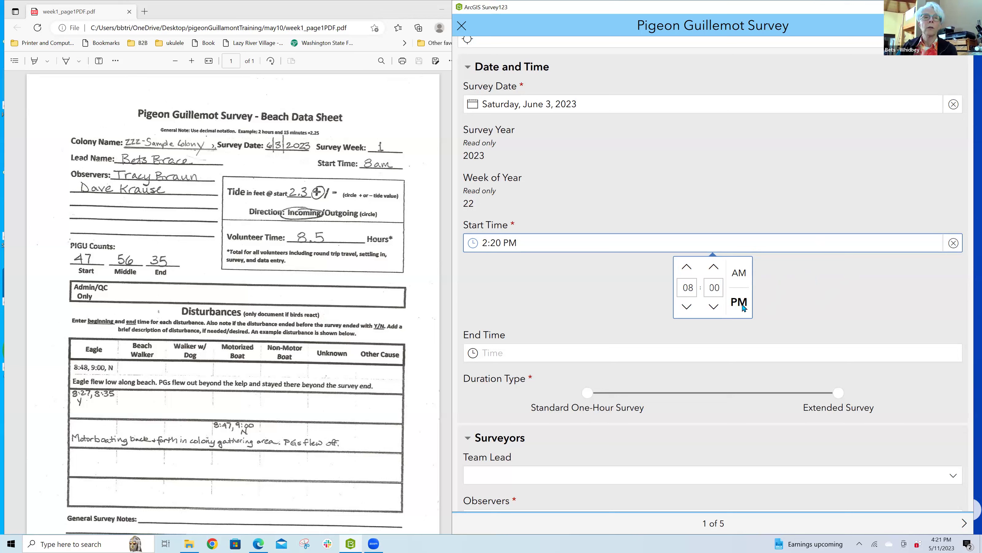
pyautogui.click(743, 274)
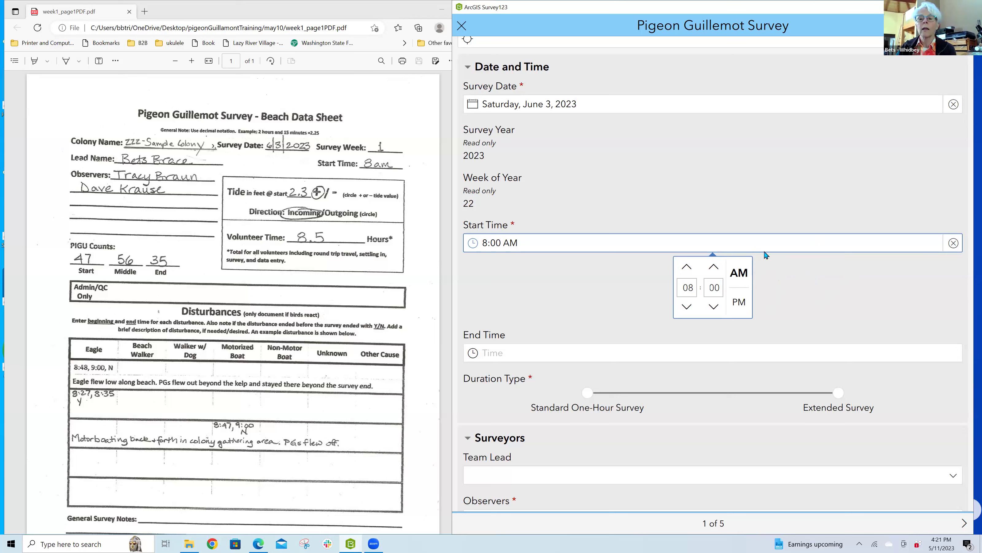
pyautogui.click(775, 250)
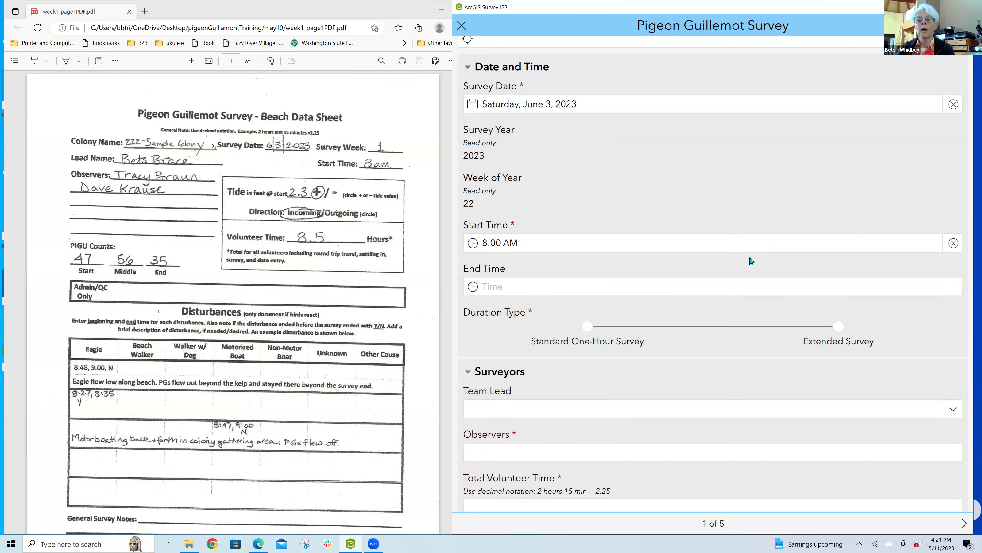
# Step: Enter 09 hours, 00 minutes and AM in the End Time picker
pyautogui.click(718, 287)
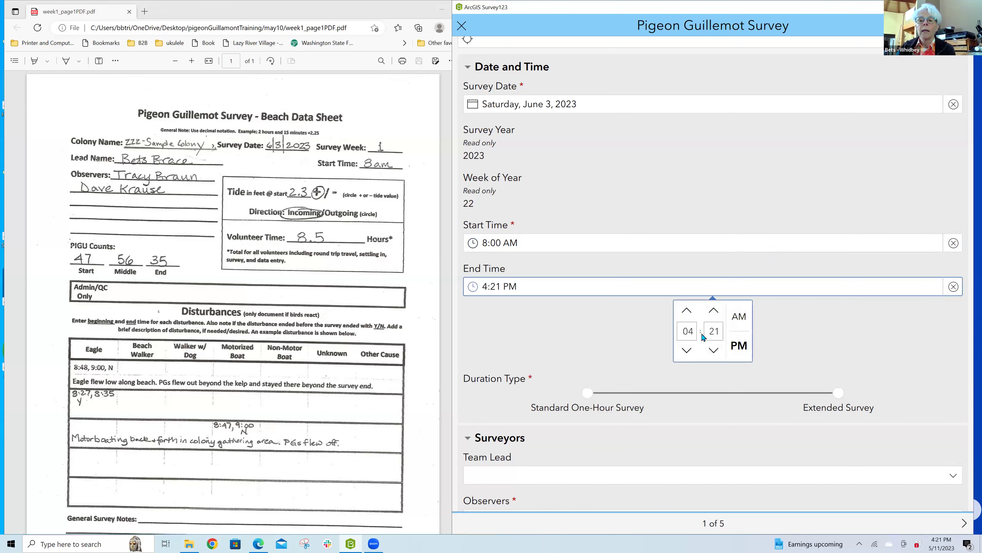
pyautogui.doubleClick(685, 331)
pyautogui.write('09')
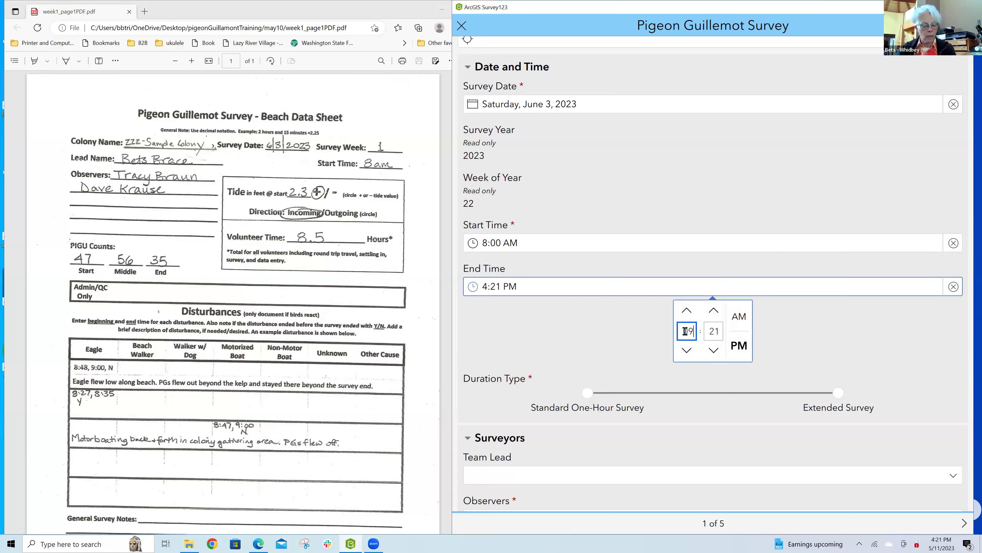
pyautogui.press('Tab')
pyautogui.write('00')
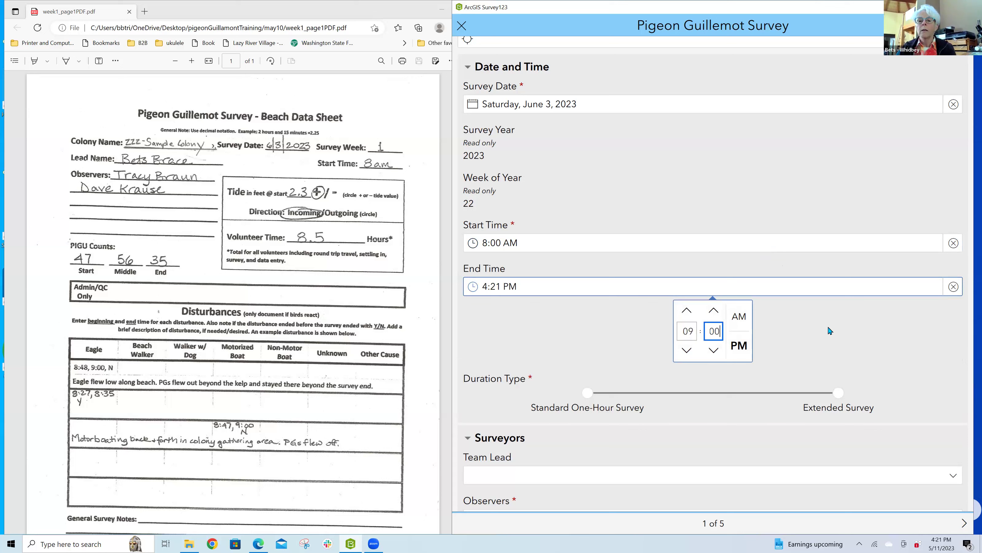
pyautogui.click(738, 317)
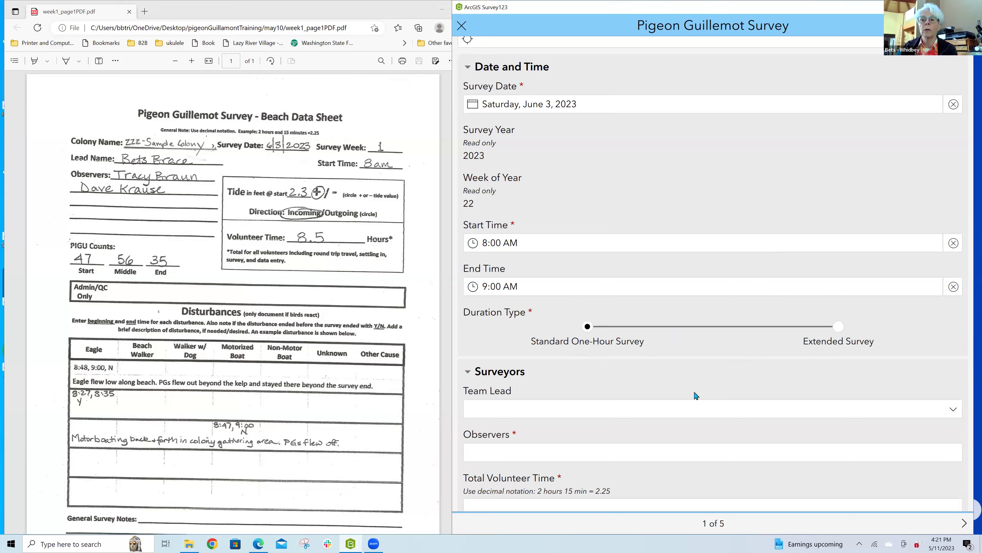
# Step: In Surveyors, choose the data sheet's lead surveyor from the Team Lead dropdown
pyautogui.scroll(-5, 696, 395)
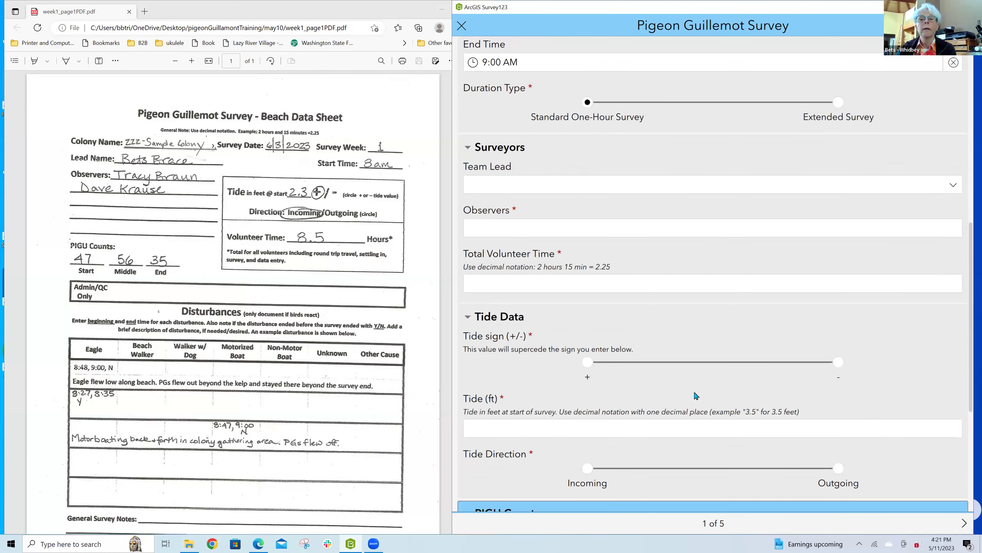
pyautogui.scroll(-1, 695, 395)
pyautogui.scroll(-2, 695, 395)
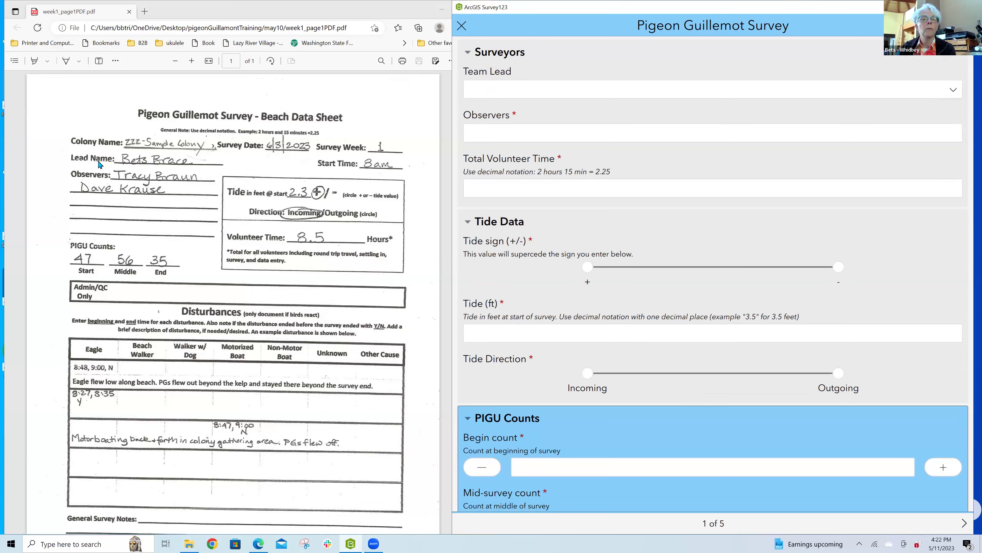
pyautogui.click(517, 91)
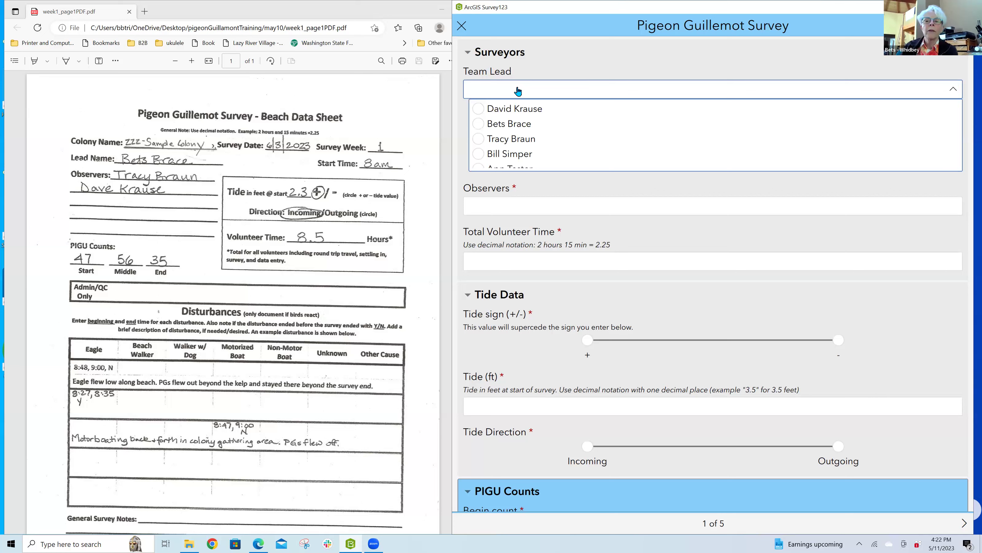
pyautogui.scroll(-3, 650, 133)
pyautogui.scroll(3, 649, 133)
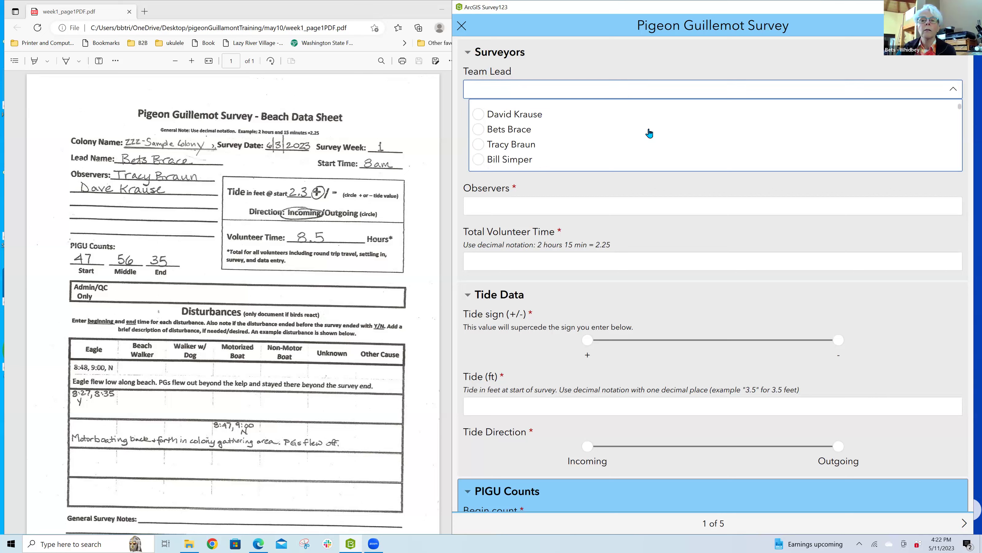
pyautogui.click(523, 125)
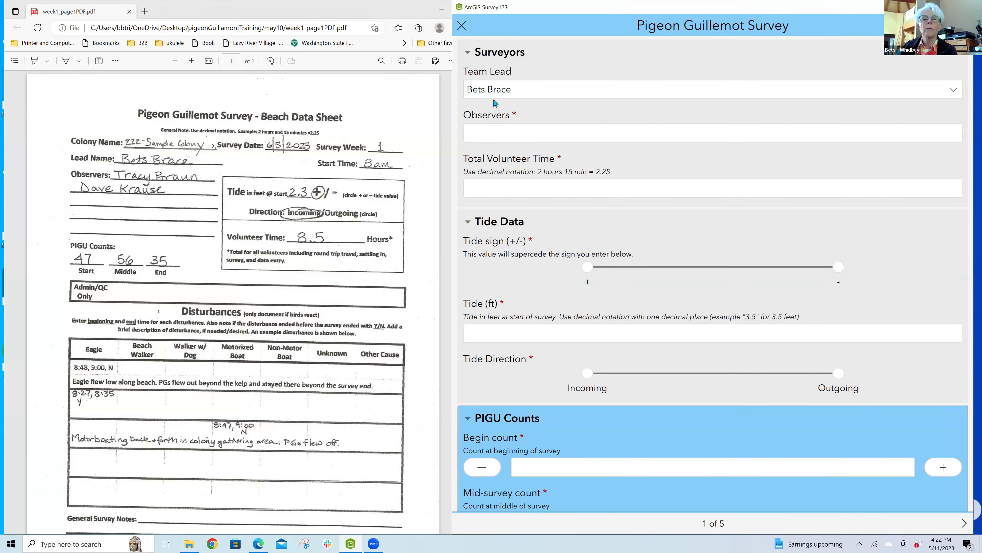
pyautogui.click(568, 138)
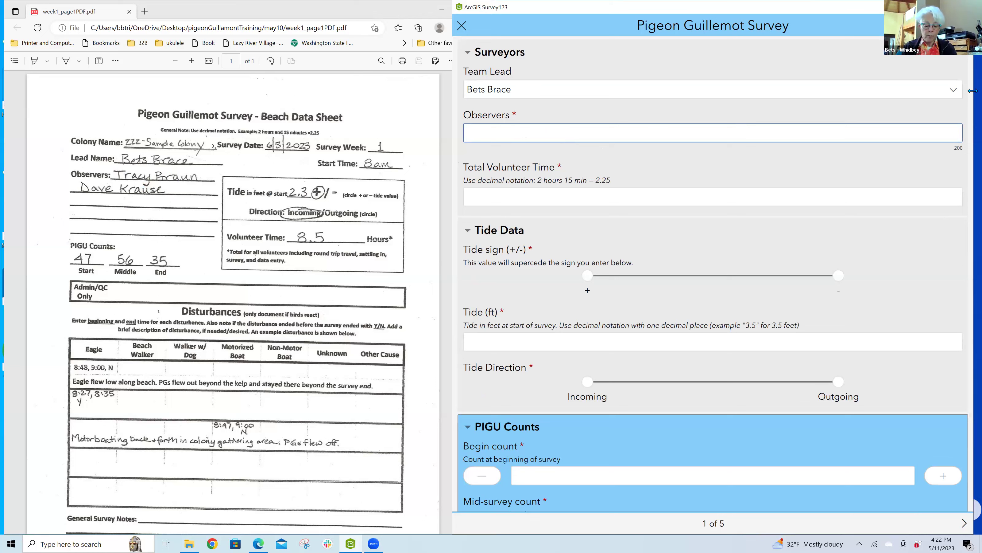
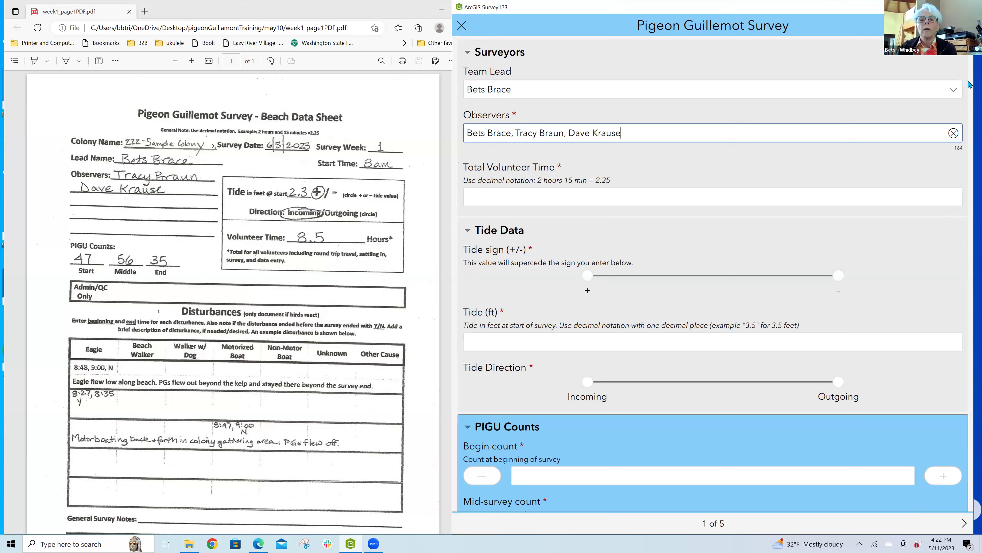
# Step: Enter the team lead's and both observers' names, comma-separated, in Observers
pyautogui.click(678, 204)
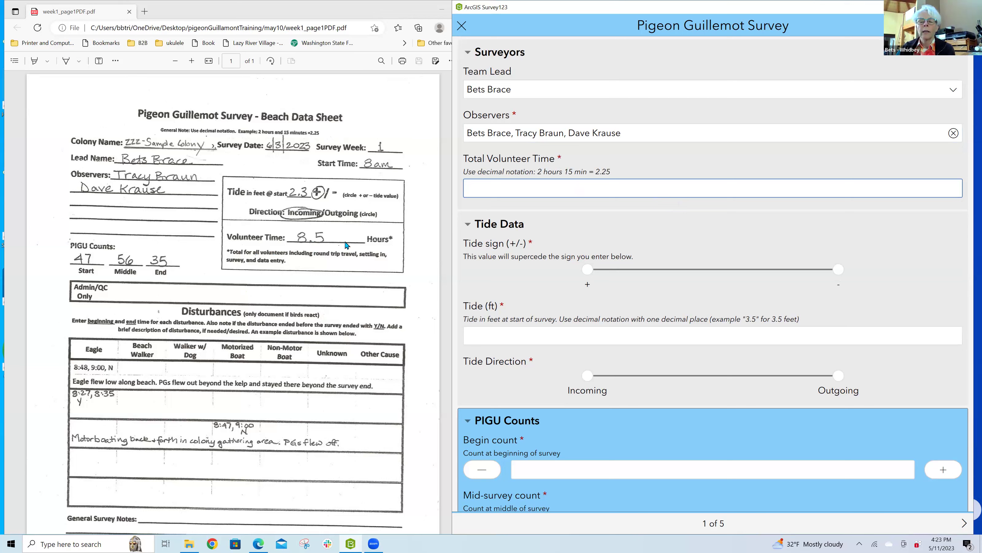
# Step: Record 8.5 volunteer hours, a +2.3 ft tide, and an Incoming tide direction
pyautogui.click(628, 188)
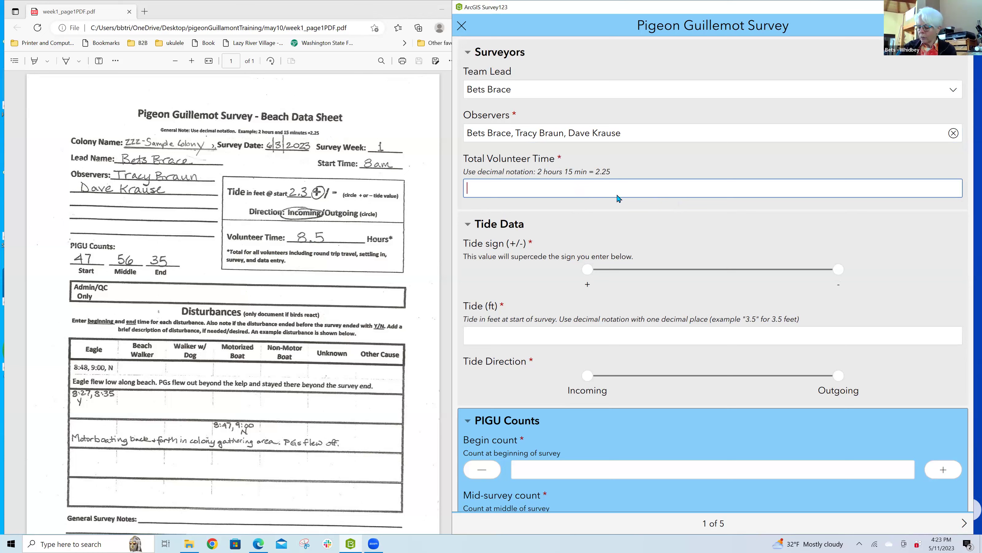
pyautogui.write('8.5')
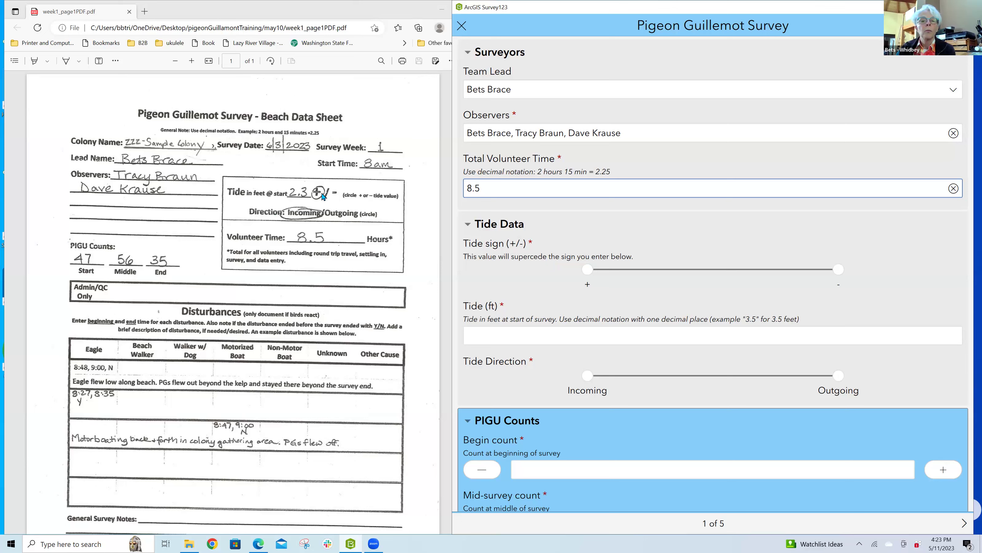
pyautogui.click(594, 270)
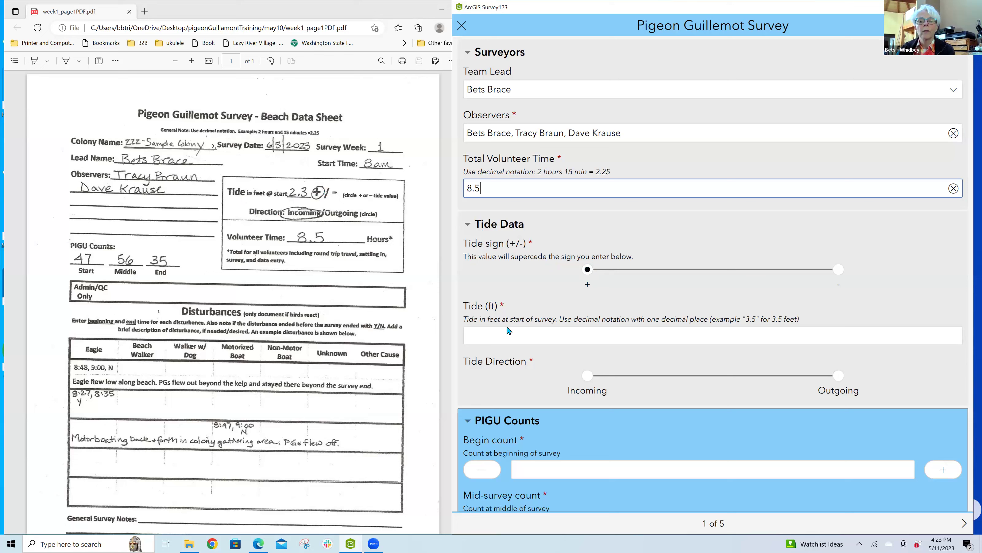
pyautogui.click(510, 334)
pyautogui.write('2.3')
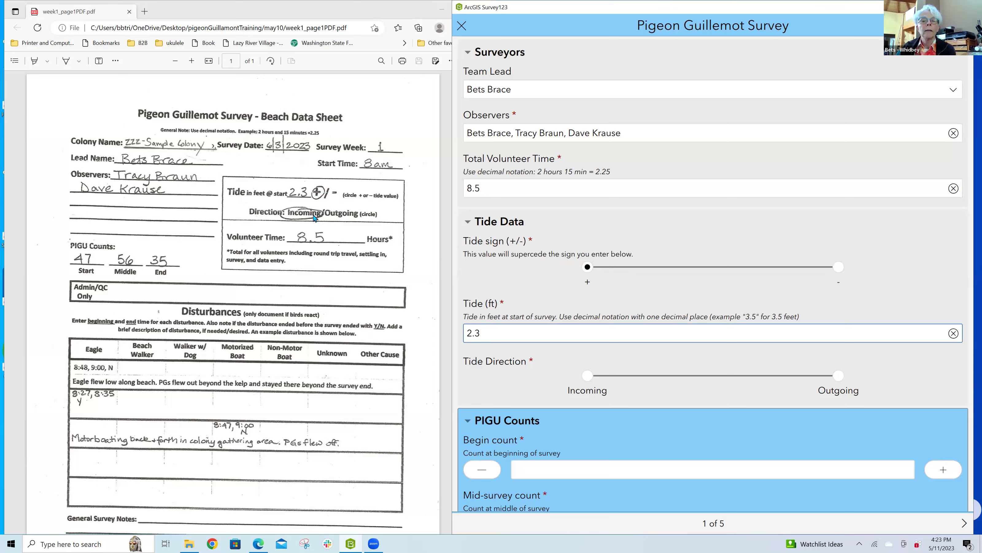
pyautogui.click(588, 378)
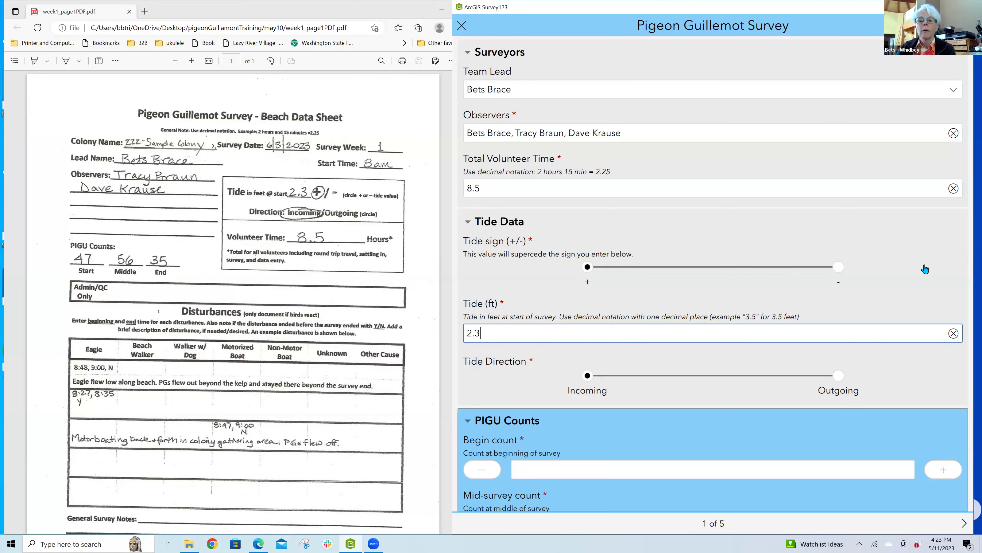
# Step: Enter PIGU counts of 47 at beginning, 56 at mid-survey and 35 at end of survey
pyautogui.scroll(-2, 926, 269)
pyautogui.scroll(-2, 925, 269)
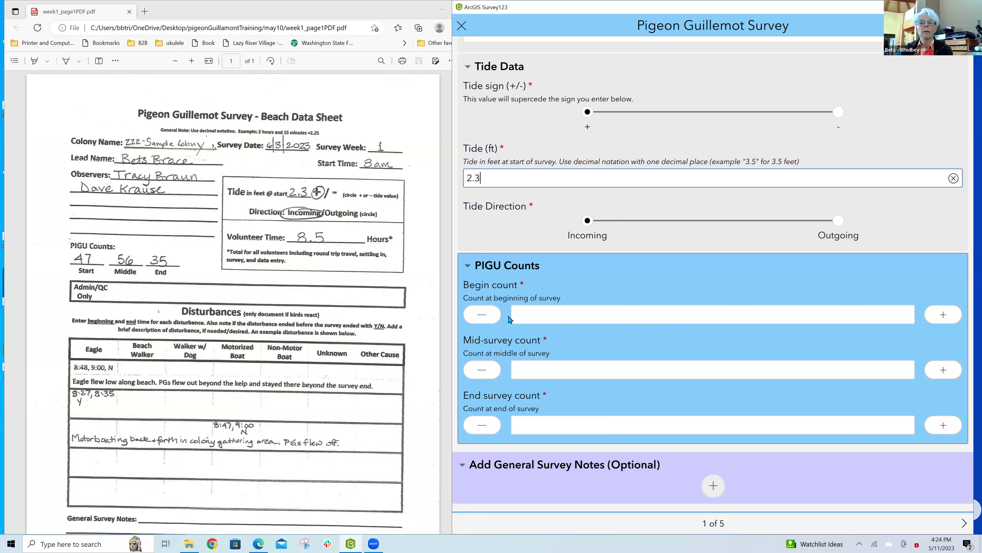
pyautogui.click(683, 319)
pyautogui.write('47')
pyautogui.press('Tab')
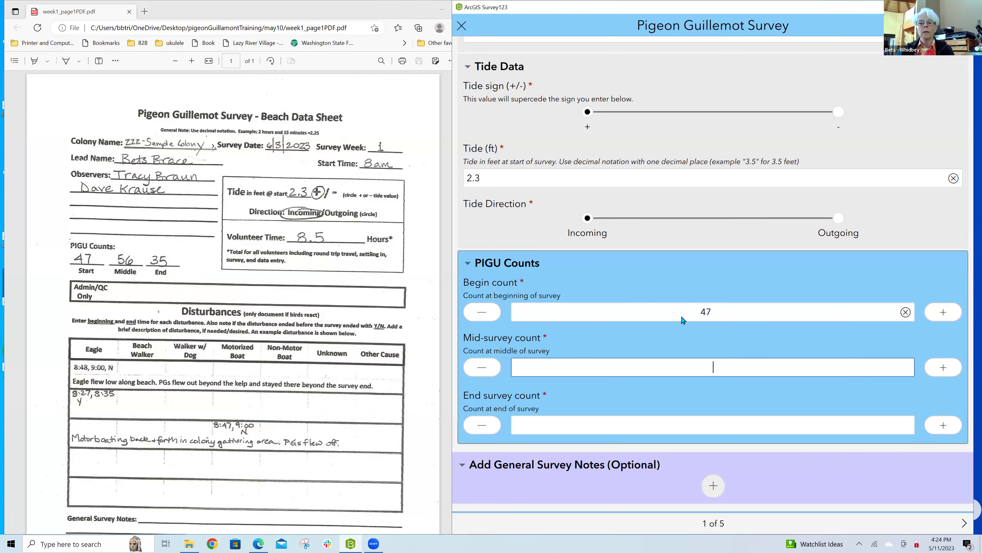
pyautogui.write('56')
pyautogui.click(734, 426)
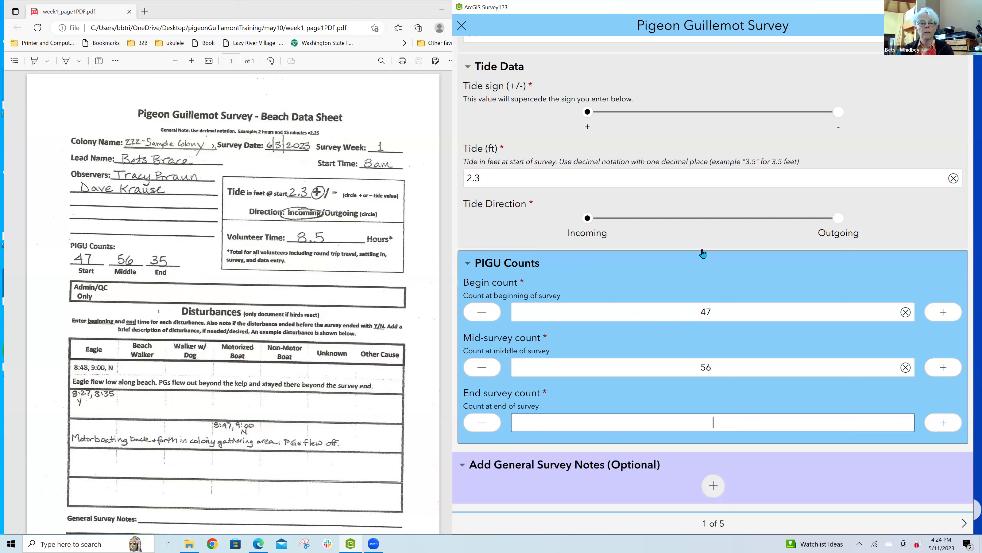
pyautogui.write('3')
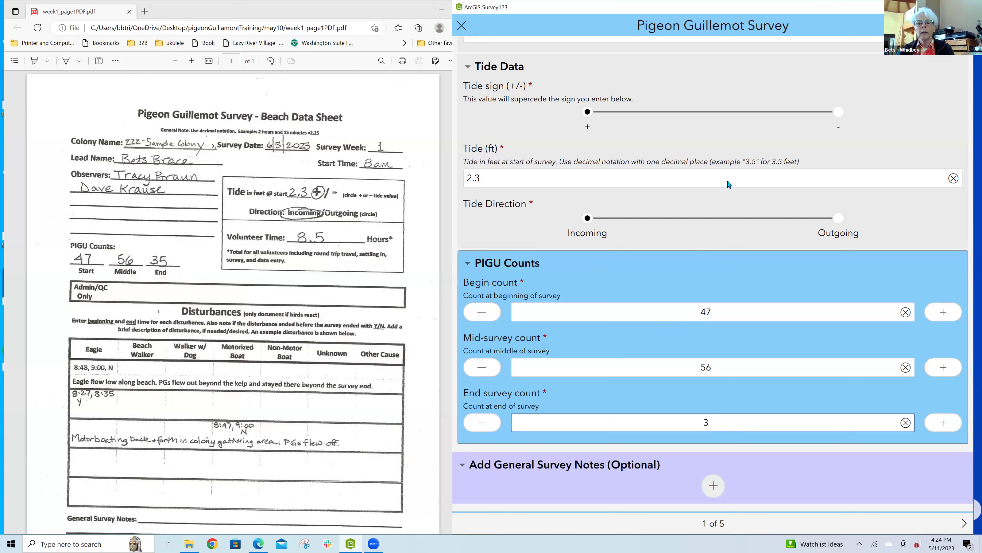
pyautogui.write('5')
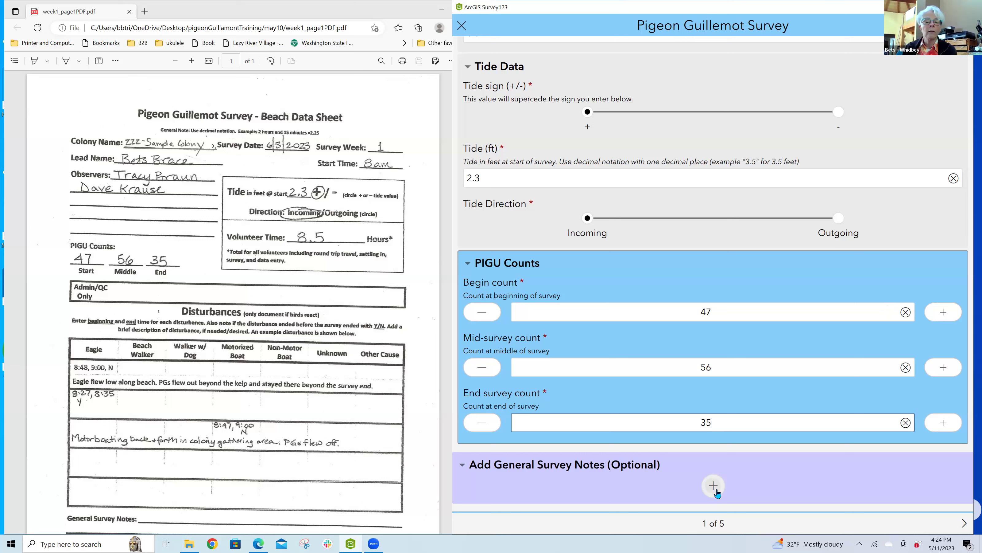
# Step: Add a General Survey Note titled 'Scuba Divers'
pyautogui.scroll(-3, 407, 427)
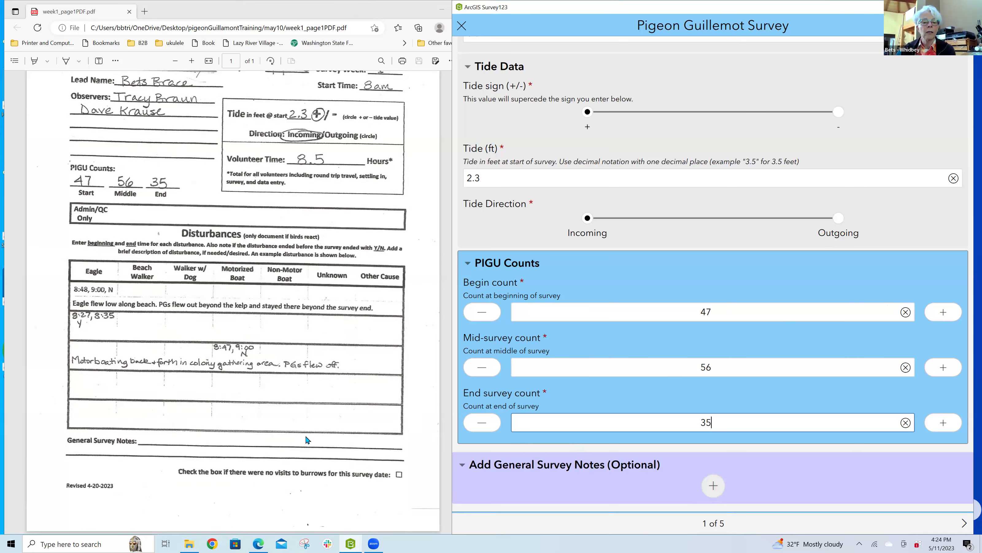
pyautogui.click(712, 486)
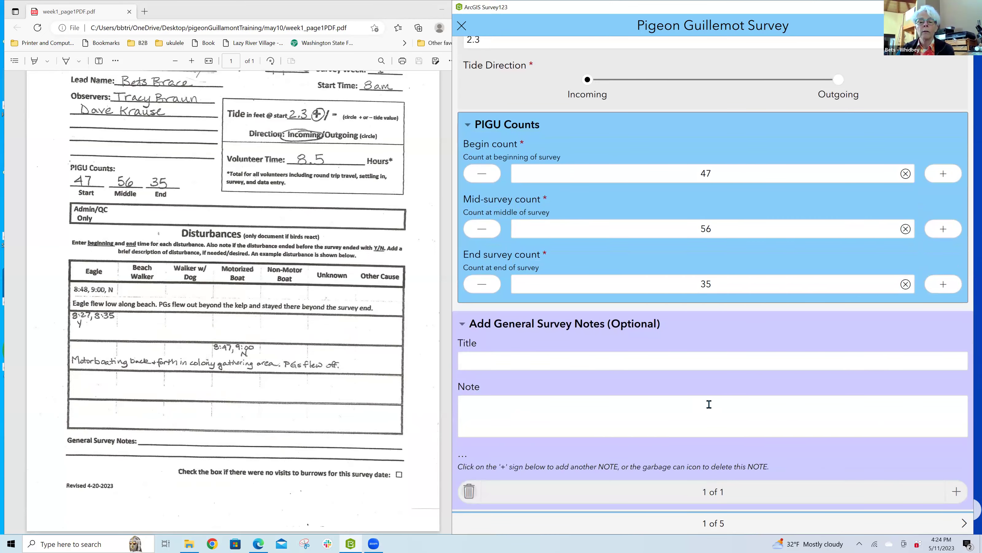
pyautogui.click(740, 366)
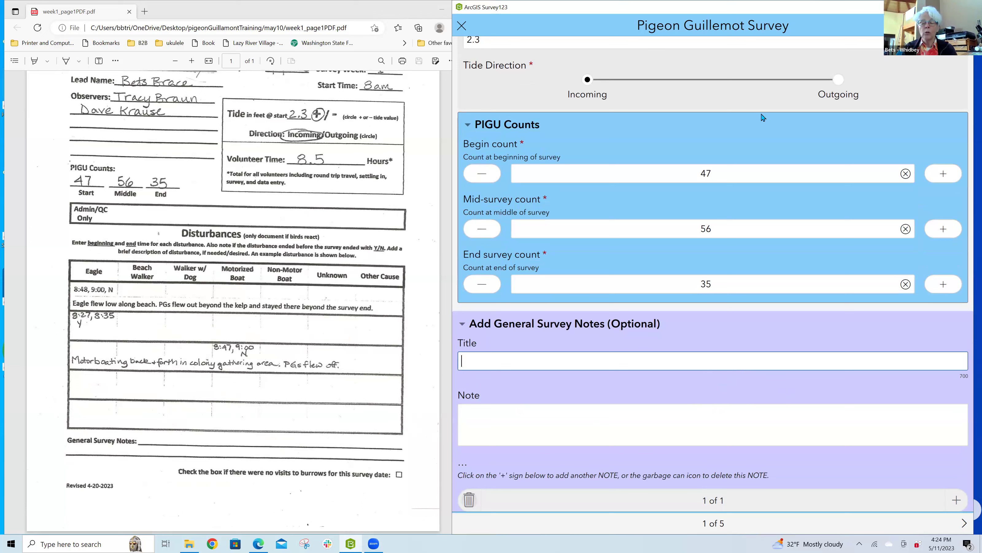
pyautogui.write('Sc')
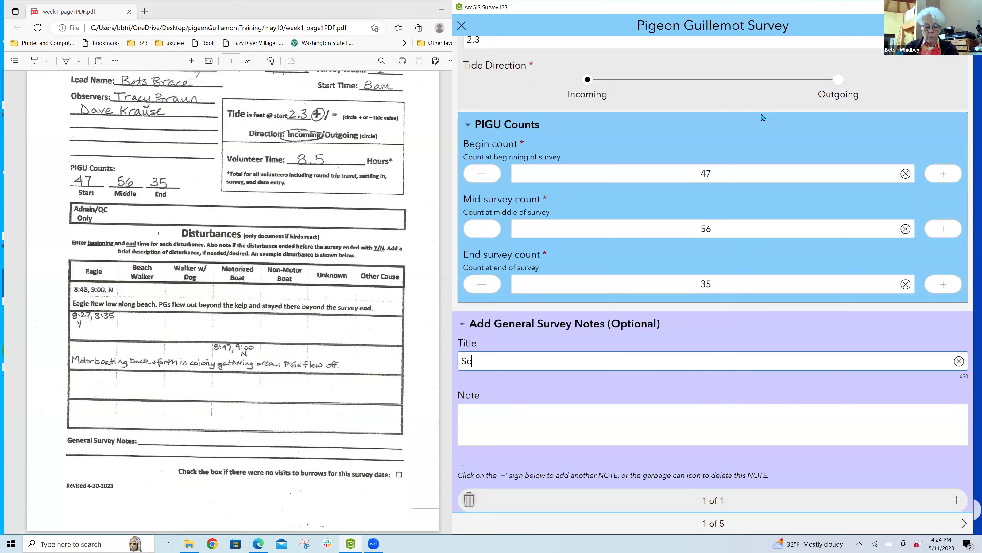
pyautogui.write('uba Divers')
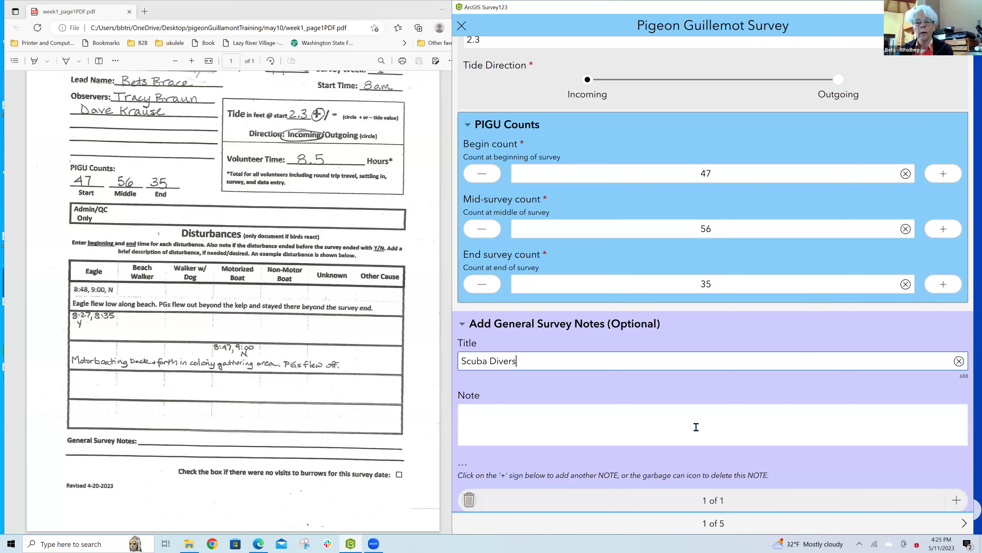
pyautogui.click(655, 418)
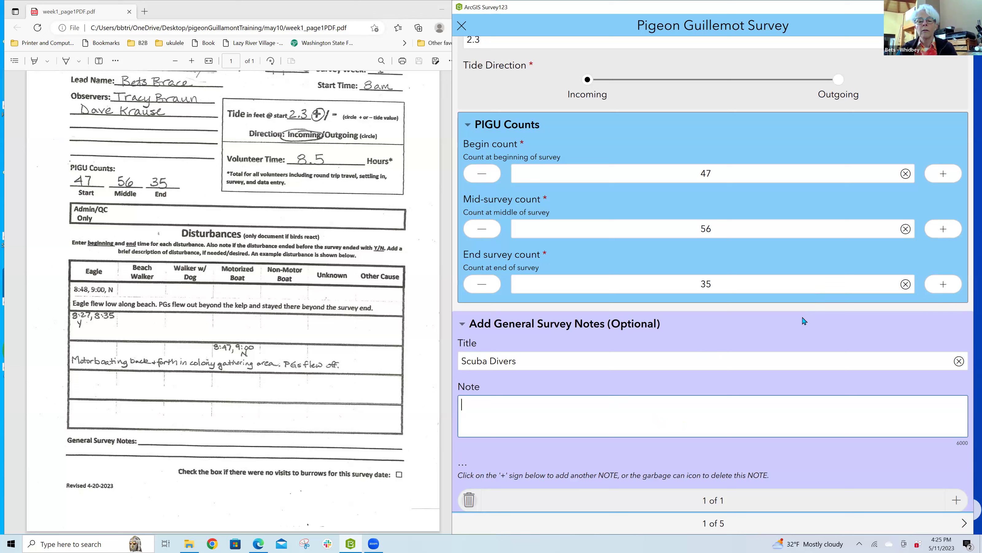
# Step: Write the note 'caused disturbance. Very windy, lots of waves.' and advance to page 2, Burrow Visits
pyautogui.write('caused disturbance.  Very')
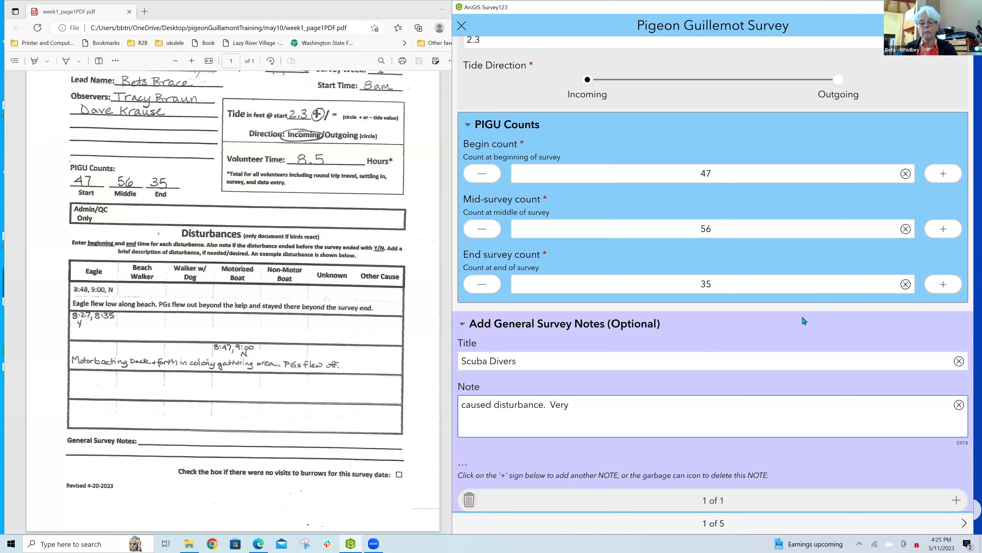
pyautogui.write(' windy, lots of wavs')
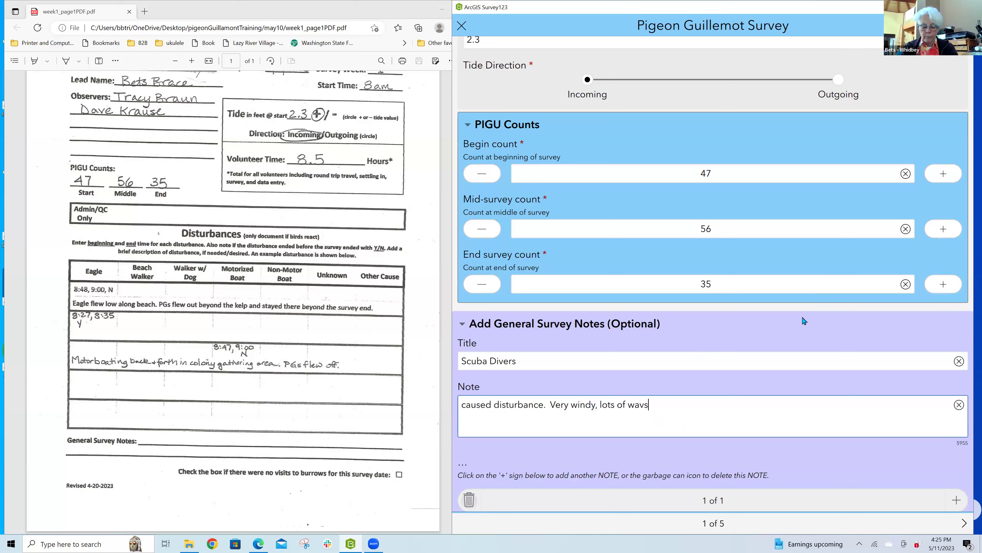
pyautogui.write('es.')
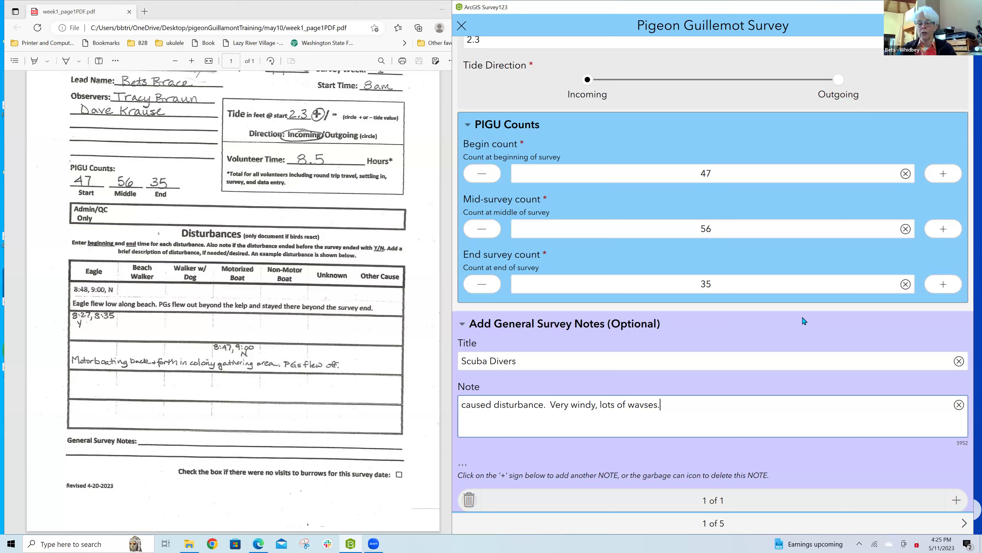
pyautogui.press('BackSpace')
pyautogui.press('BackSpace')
pyautogui.press('BackSpace')
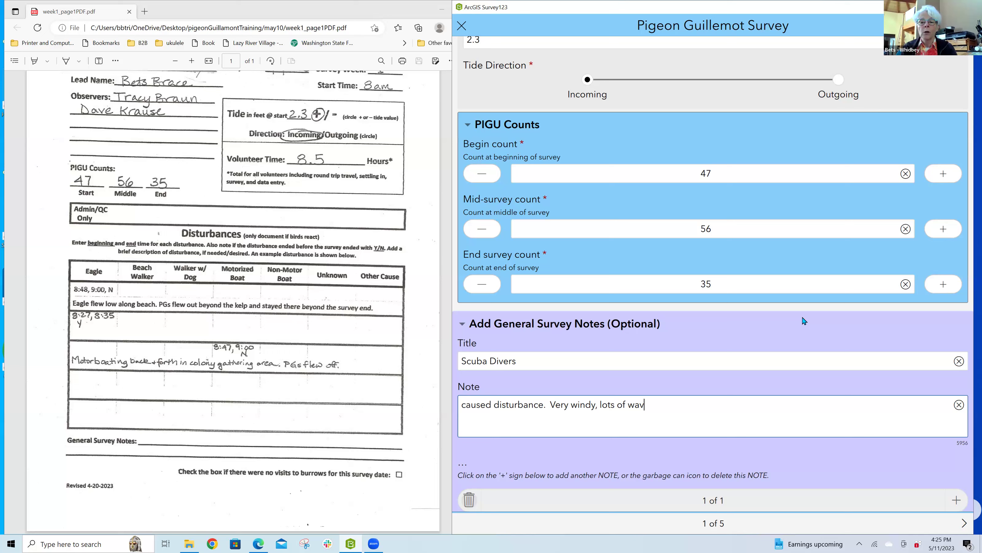
pyautogui.write('es.')
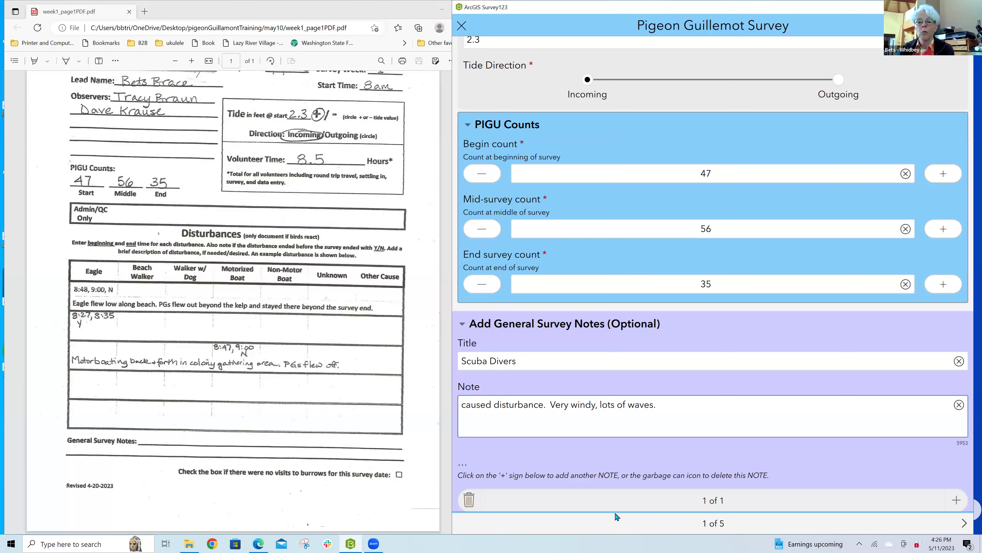
pyautogui.click(964, 524)
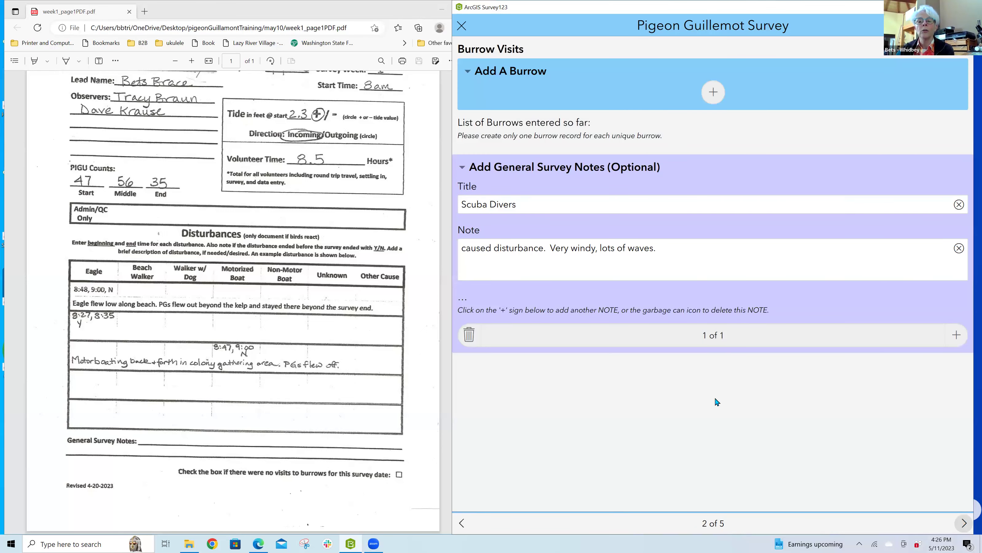
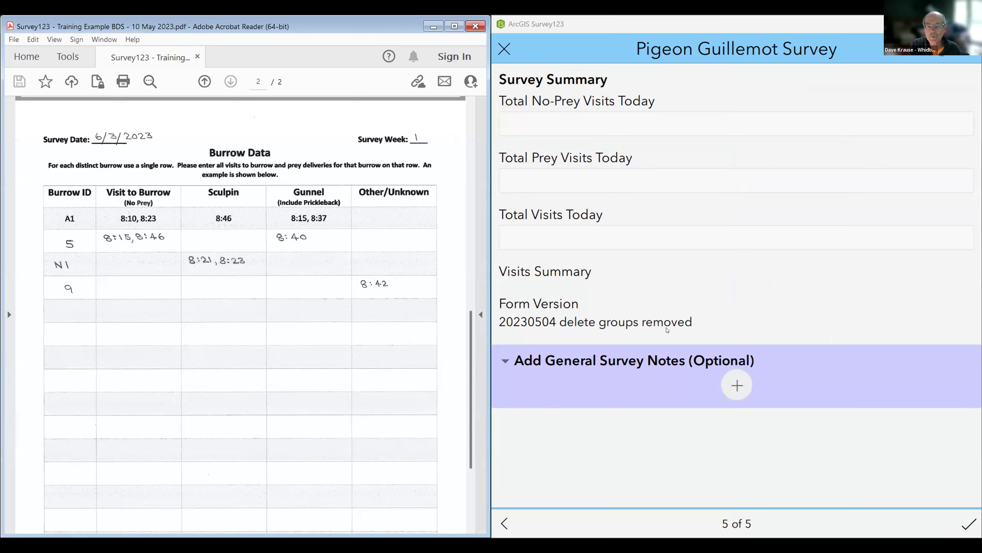
# Step: Page back three times from page 5 of 5 to page 2, Burrow Visits
pyautogui.click(503, 523)
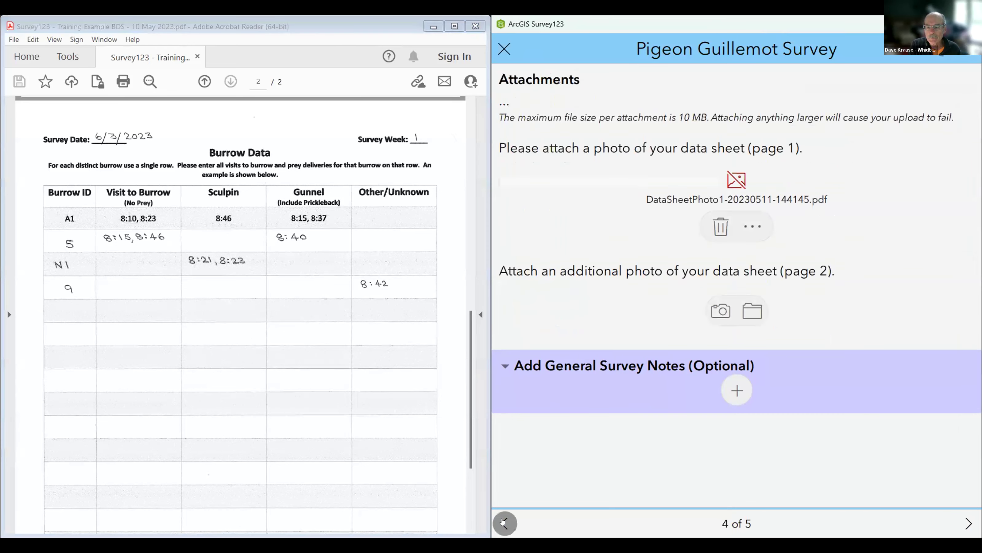
pyautogui.click(504, 522)
pyautogui.click(504, 523)
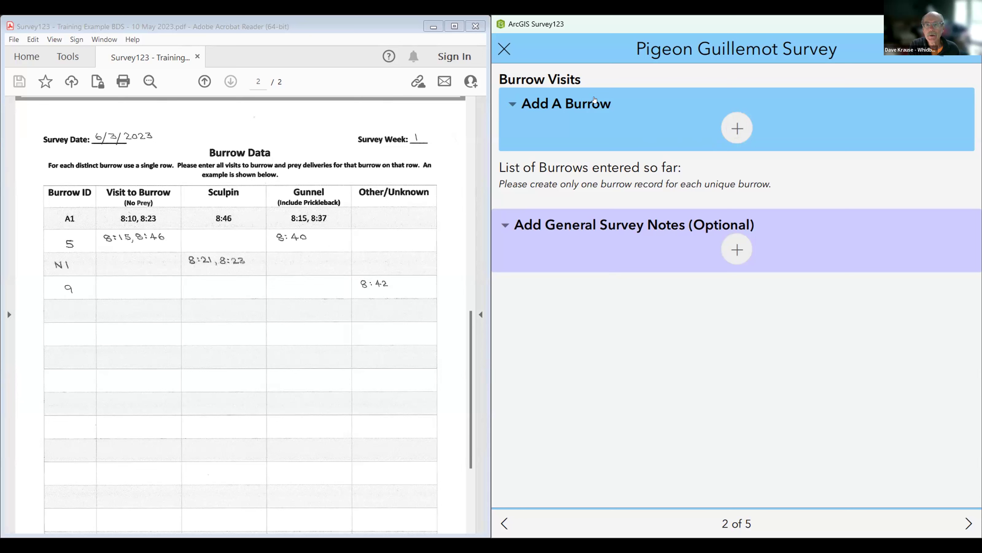
# Step: Add the first burrow record and enter BurrowID 5
pyautogui.click(733, 128)
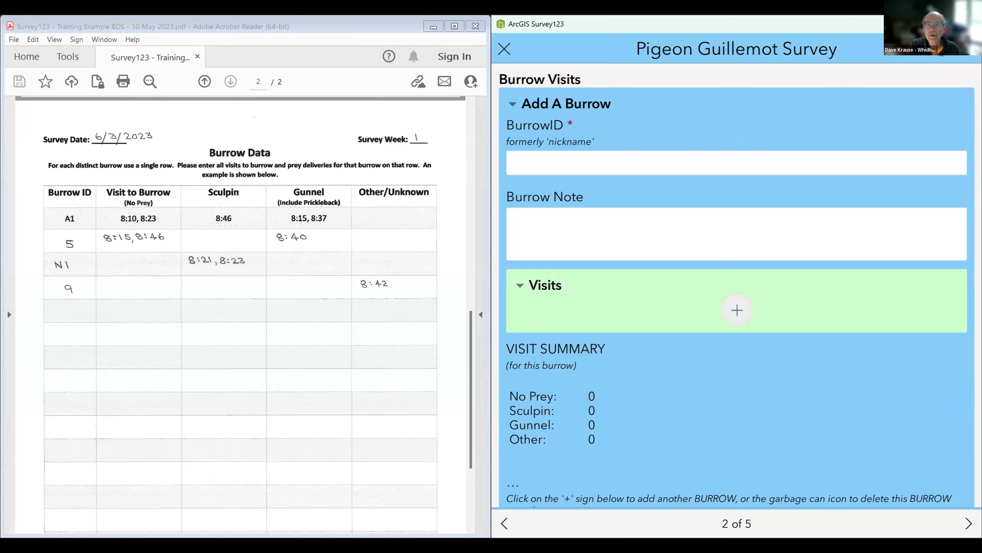
pyautogui.click(518, 161)
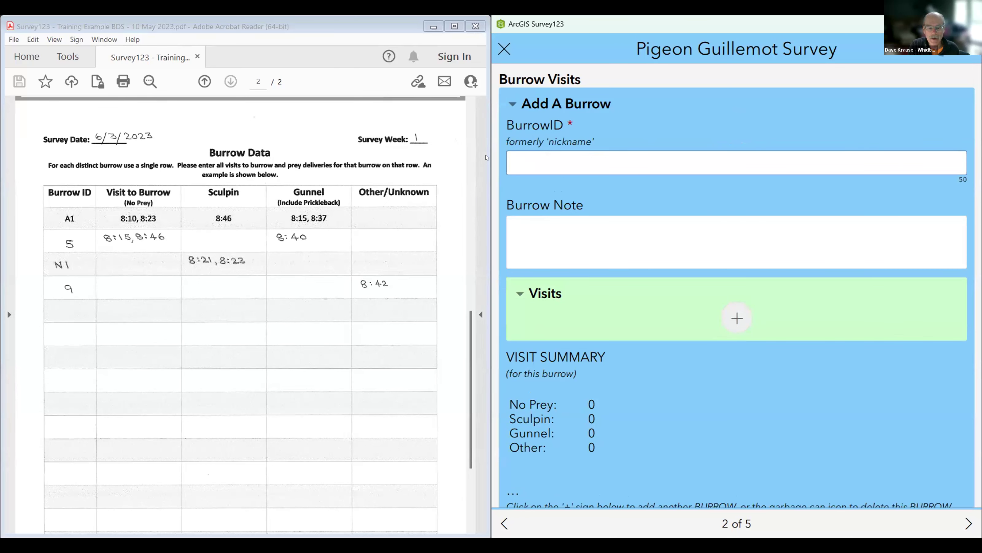
pyautogui.write('5')
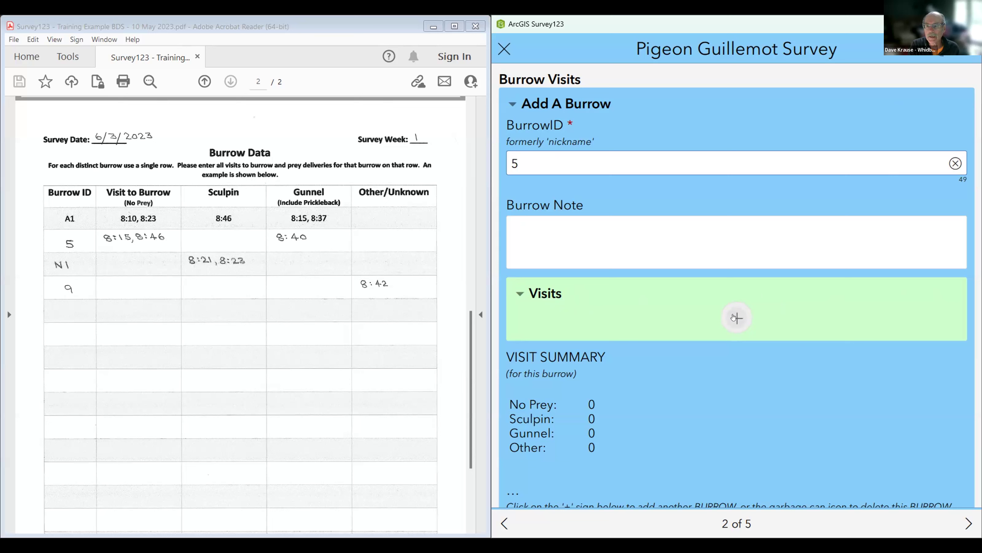
# Step: Add burrow 5's first visit with prey No Prey and Visit Time 08:15 AM
pyautogui.click(733, 316)
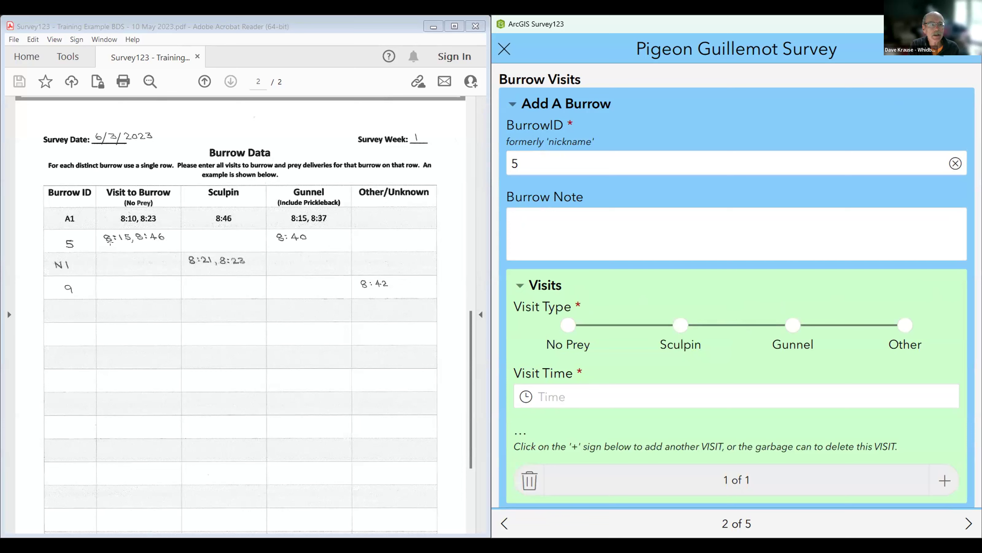
pyautogui.click(568, 325)
pyautogui.click(568, 395)
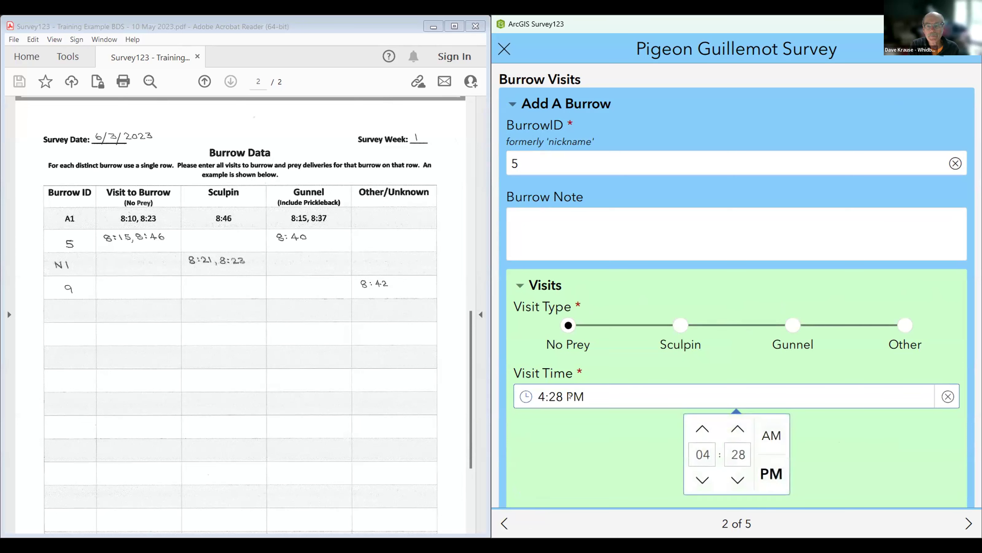
pyautogui.doubleClick(698, 444)
pyautogui.write('08')
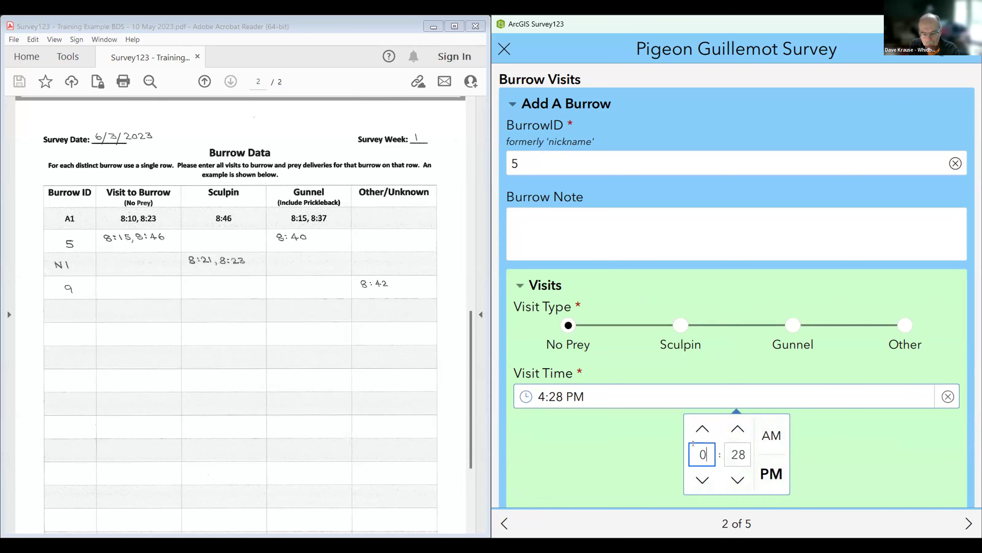
pyautogui.doubleClick(733, 453)
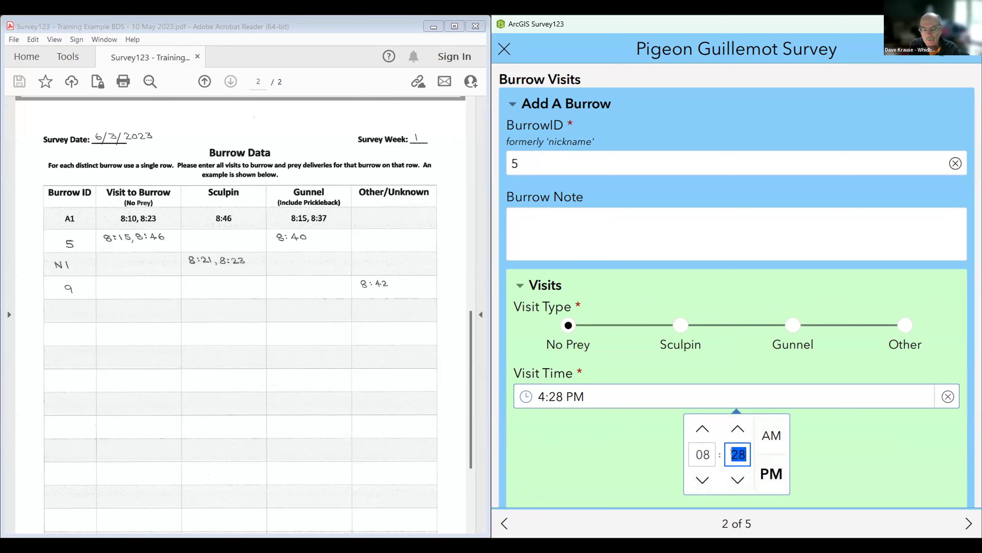
pyautogui.write('15')
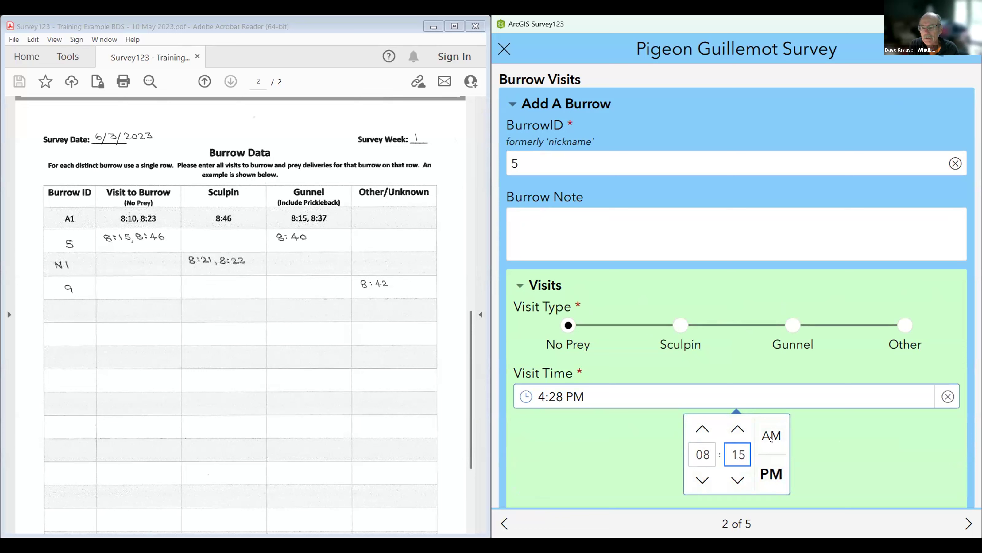
pyautogui.click(770, 435)
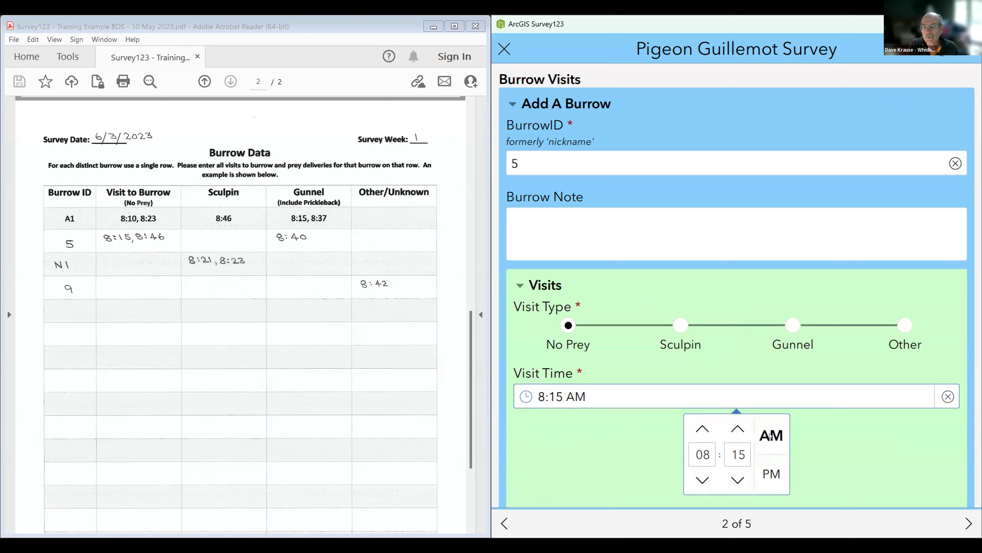
pyautogui.click(706, 395)
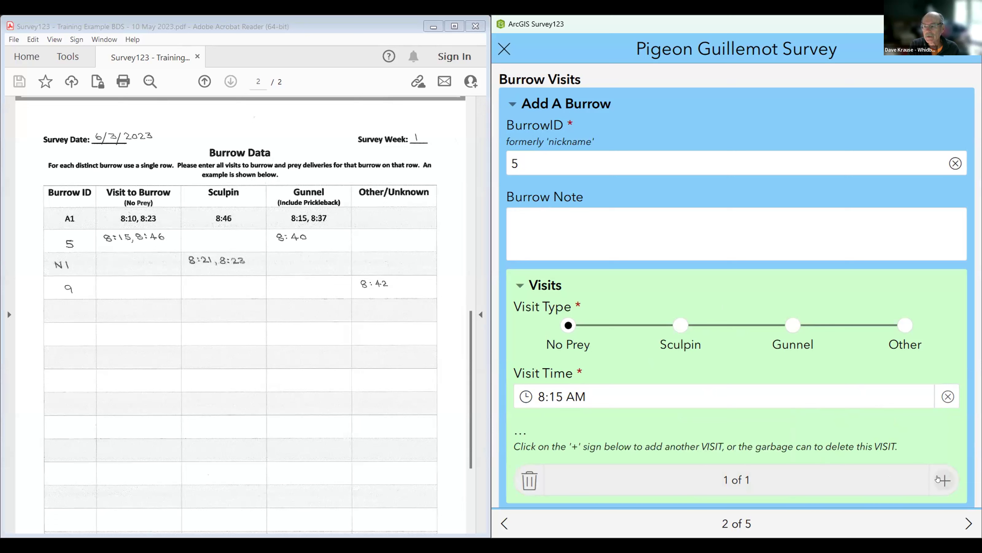
# Step: Add a second No Prey visit at 08:46 AM and confirm the first still shows 8:15 AM
pyautogui.click(938, 479)
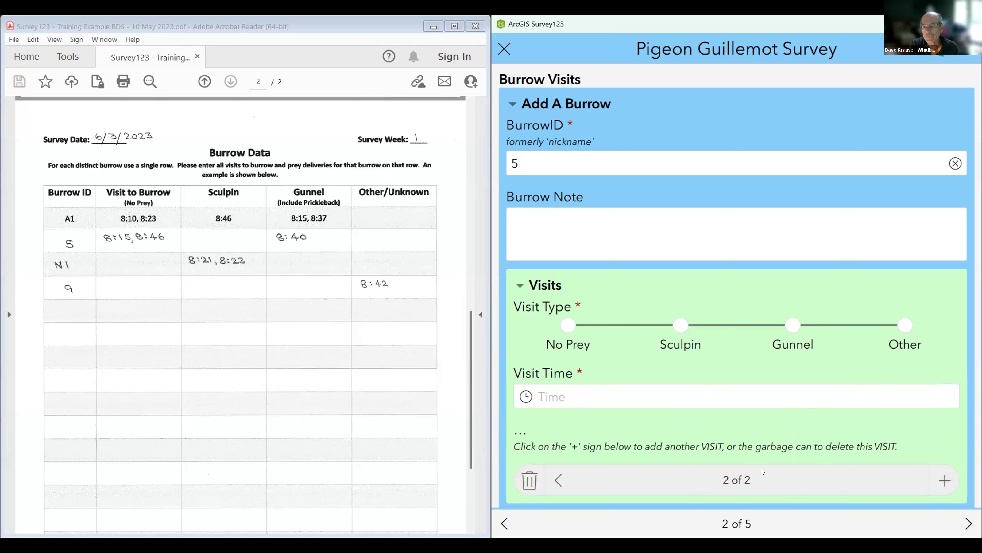
pyautogui.click(557, 477)
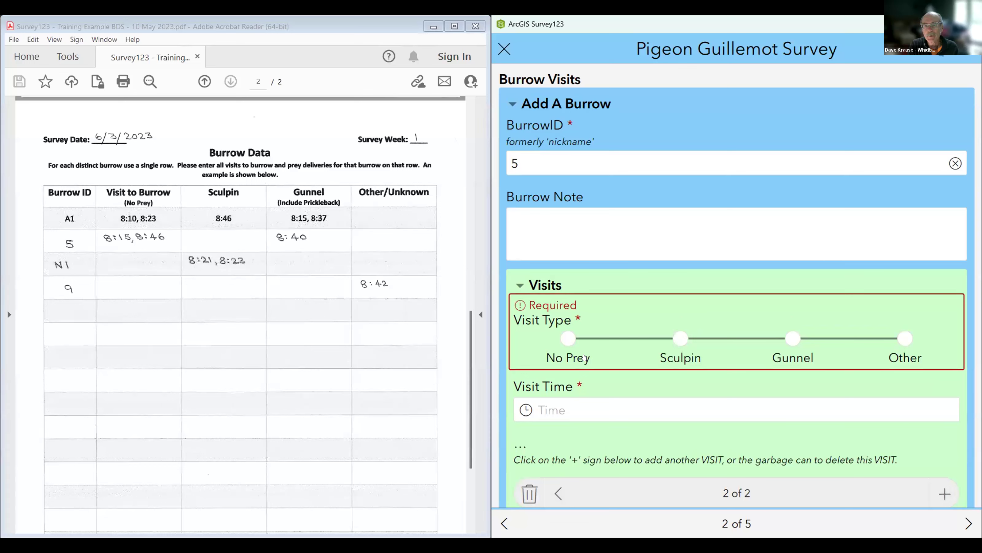
pyautogui.click(569, 339)
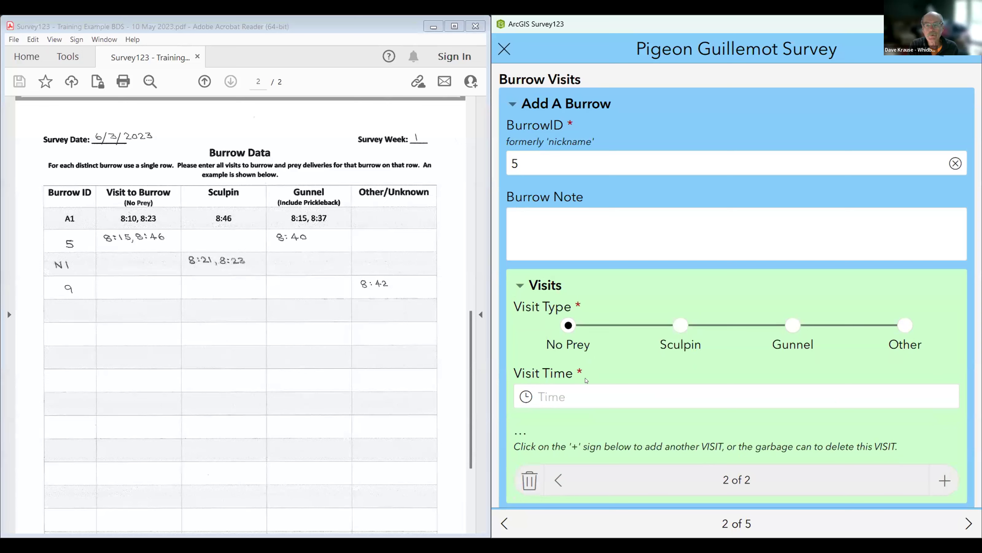
pyautogui.click(576, 398)
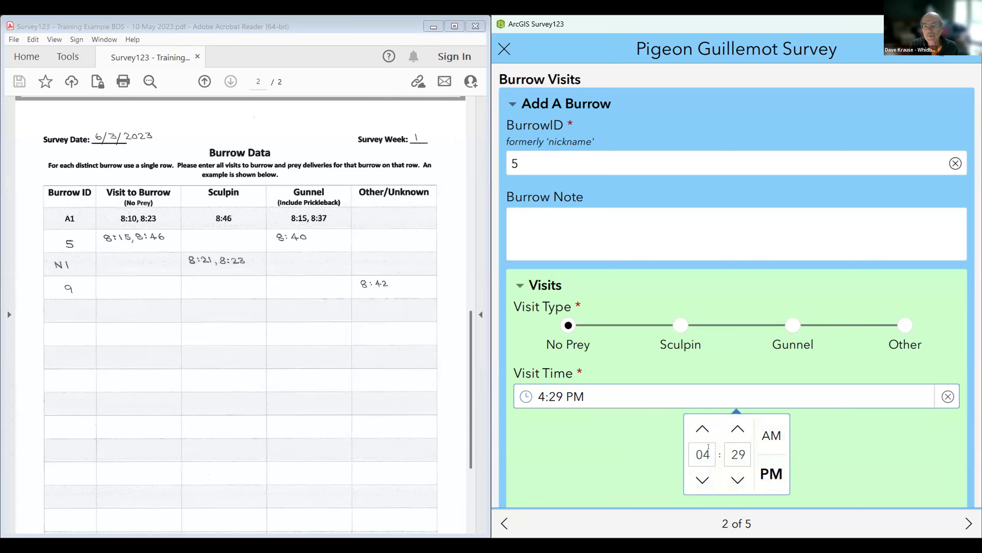
pyautogui.click(709, 446)
pyautogui.write('08')
pyautogui.click(741, 448)
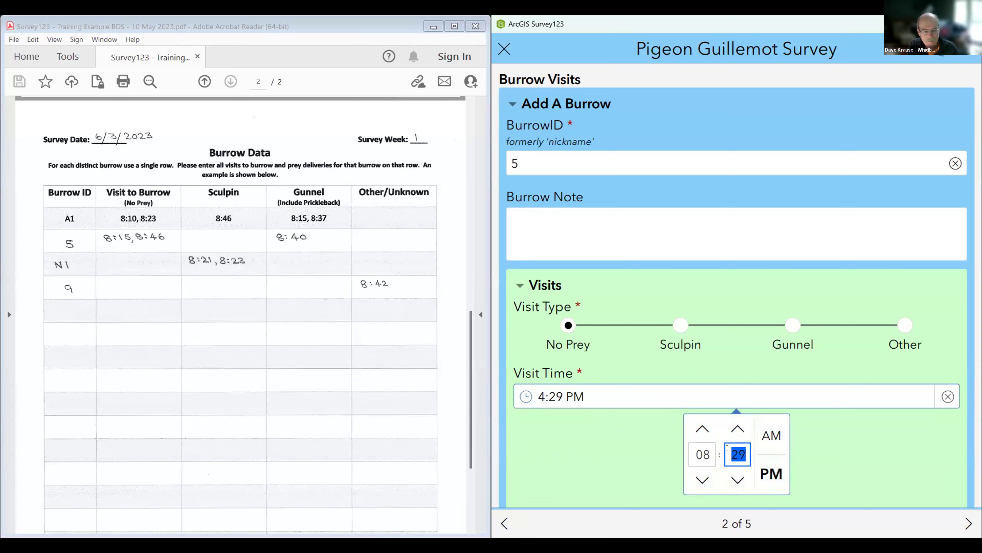
pyautogui.write('46')
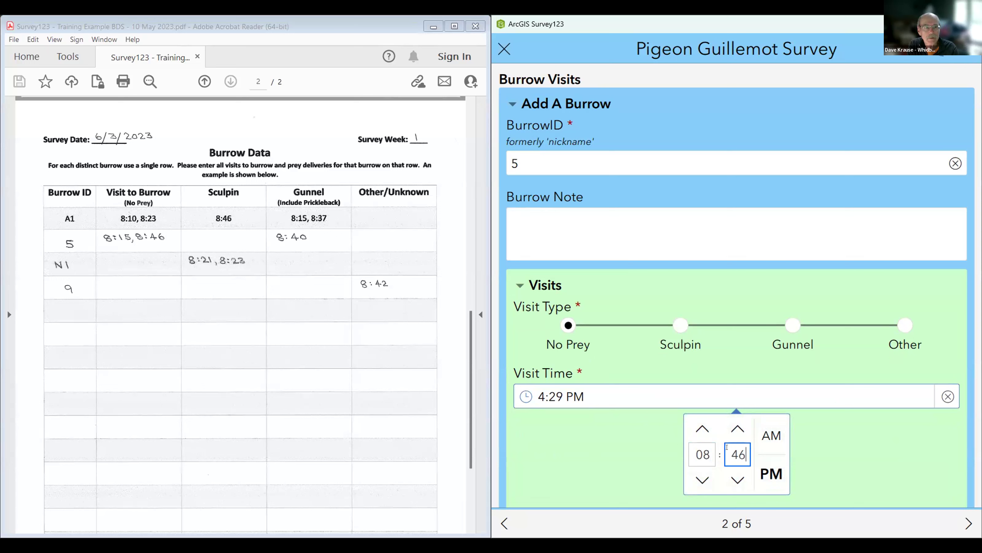
pyautogui.click(771, 435)
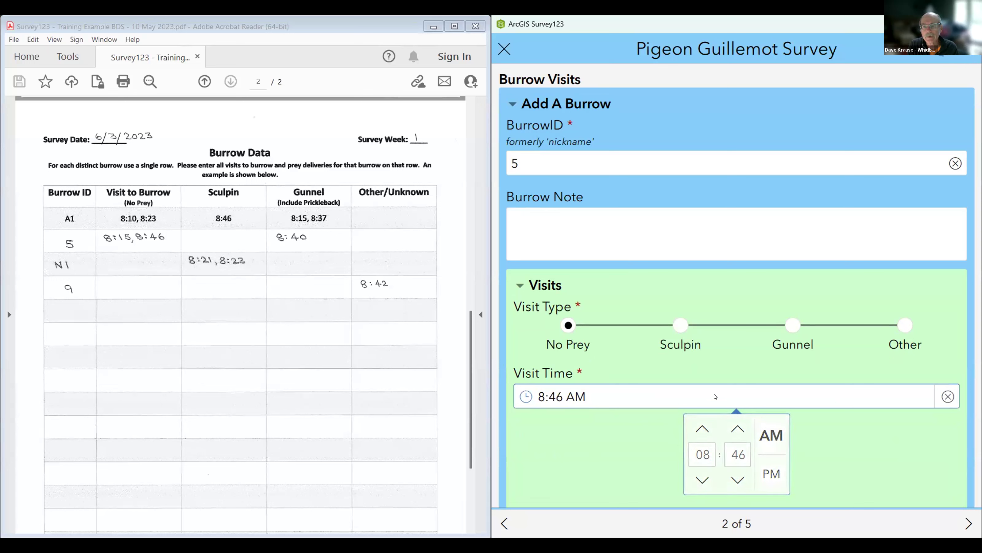
pyautogui.click(721, 396)
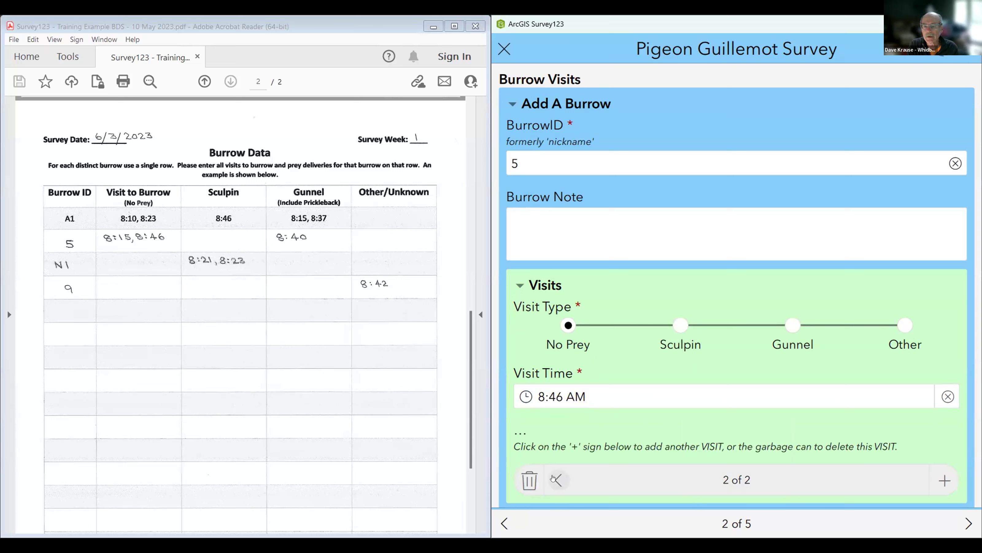
pyautogui.click(555, 479)
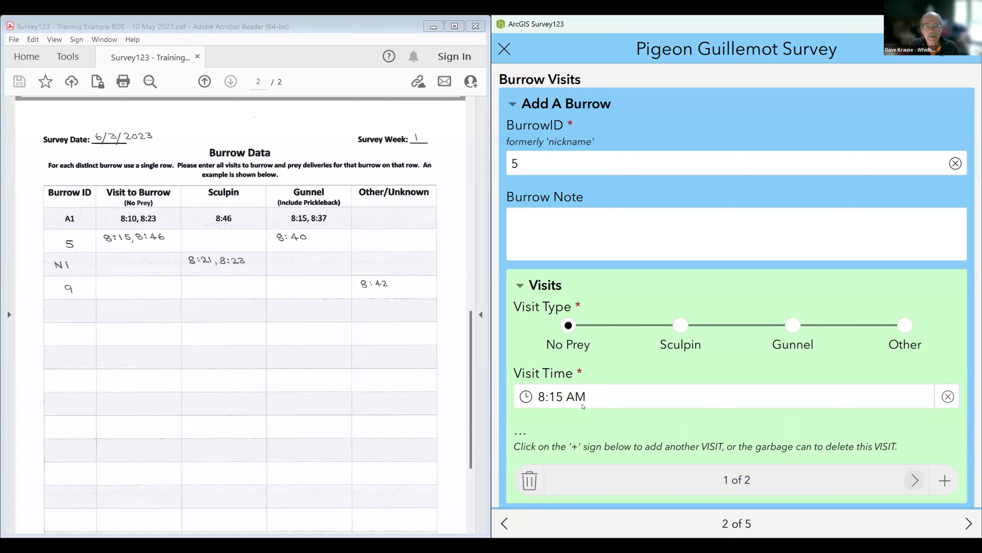
pyautogui.click(912, 480)
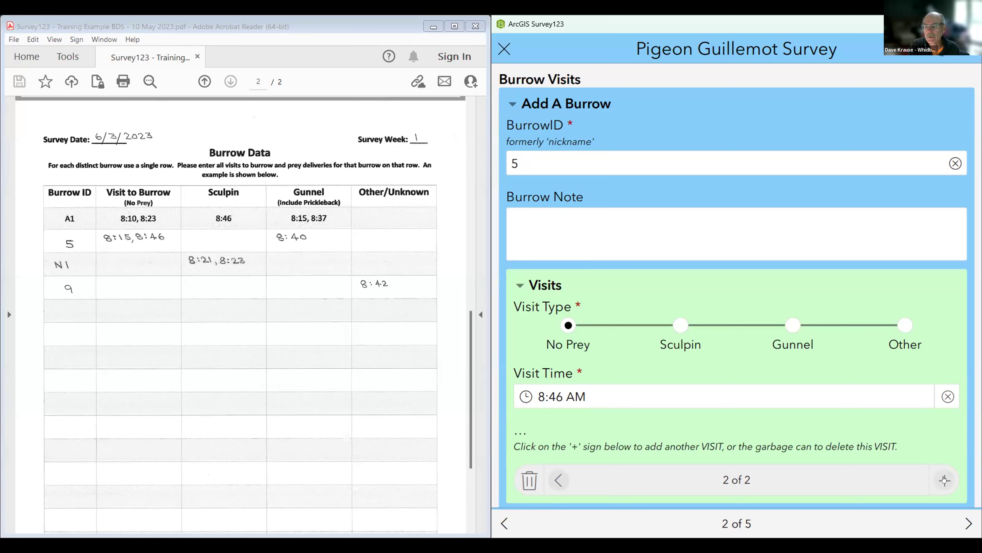
pyautogui.click(945, 480)
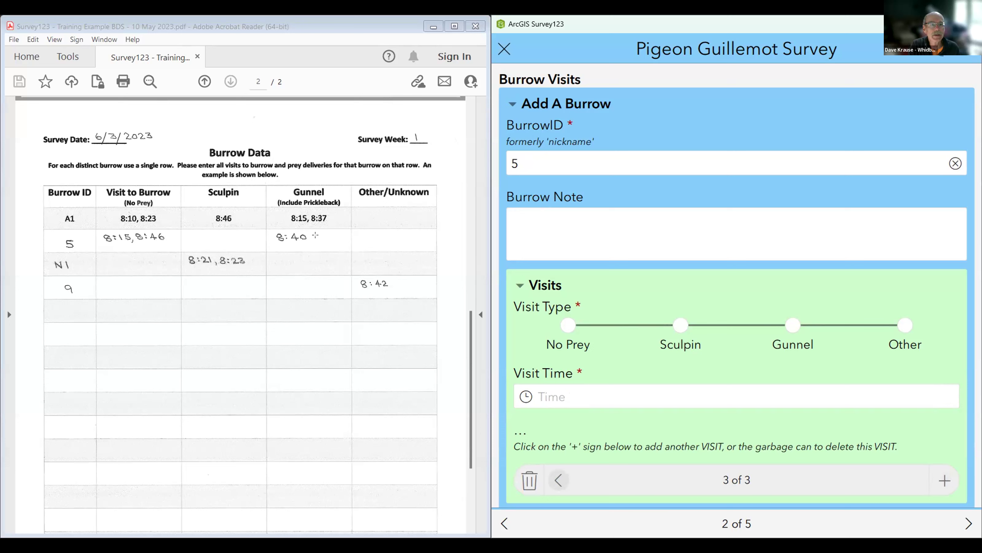
pyautogui.click(793, 326)
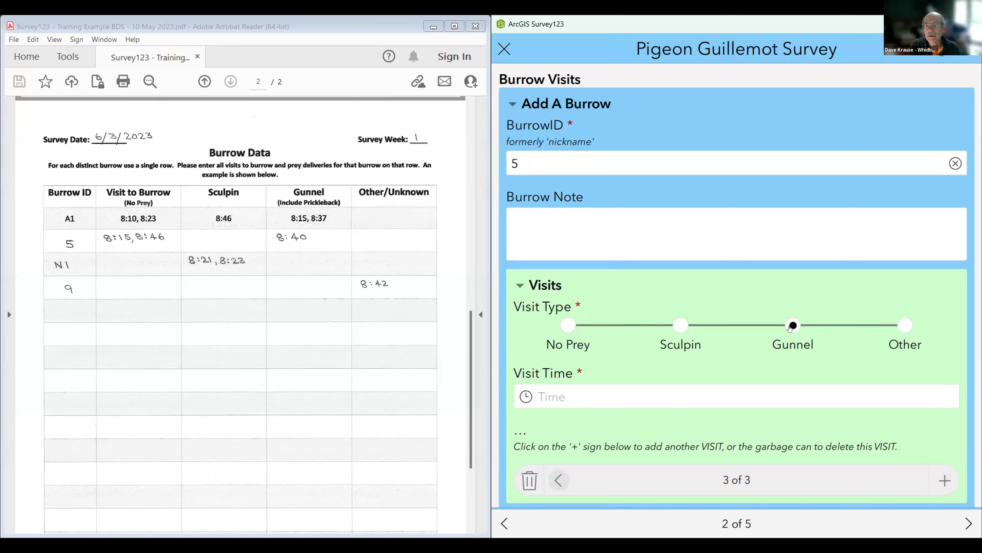
pyautogui.click(585, 396)
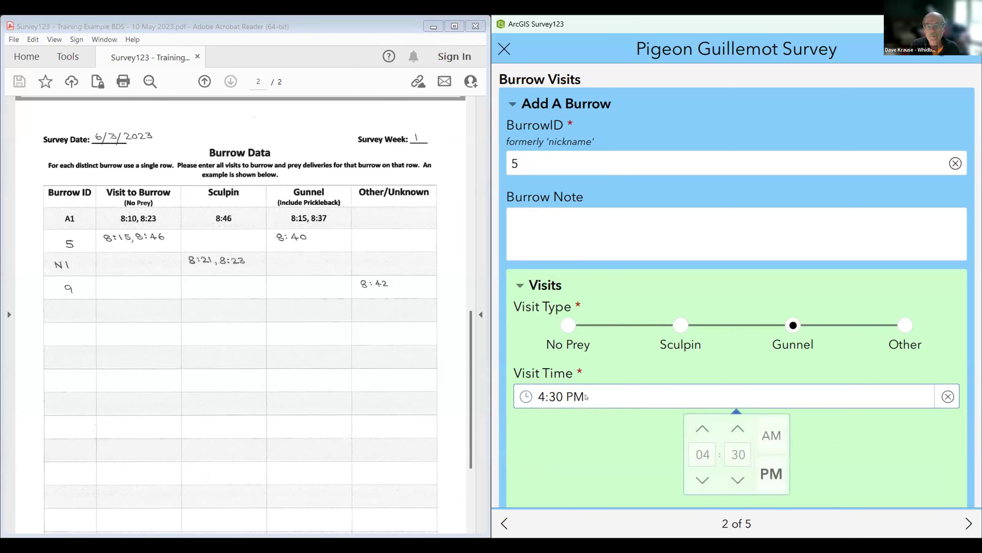
pyautogui.moveTo(709, 447); pyautogui.dragTo(690, 446)
pyautogui.write('08')
pyautogui.doubleClick(738, 449)
pyautogui.write('40')
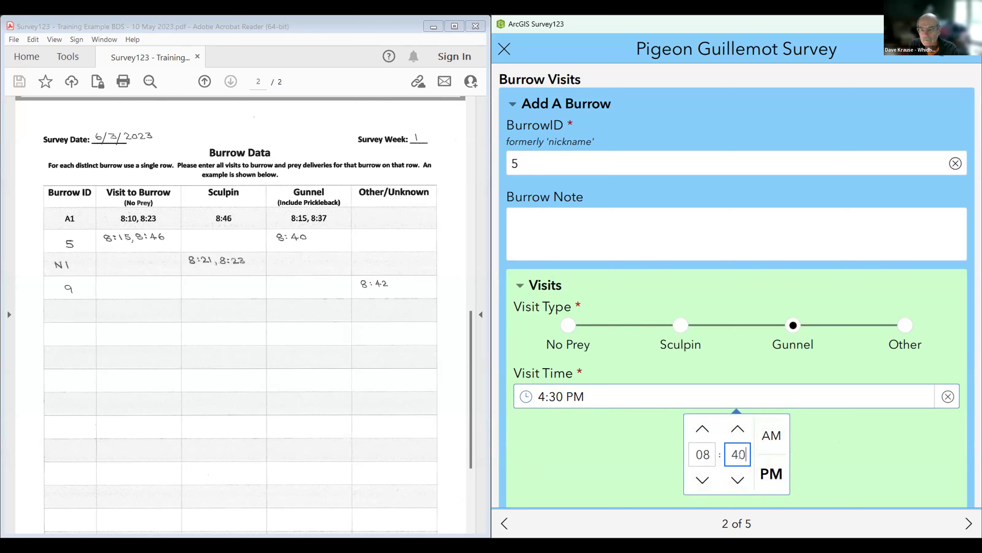
pyautogui.click(770, 435)
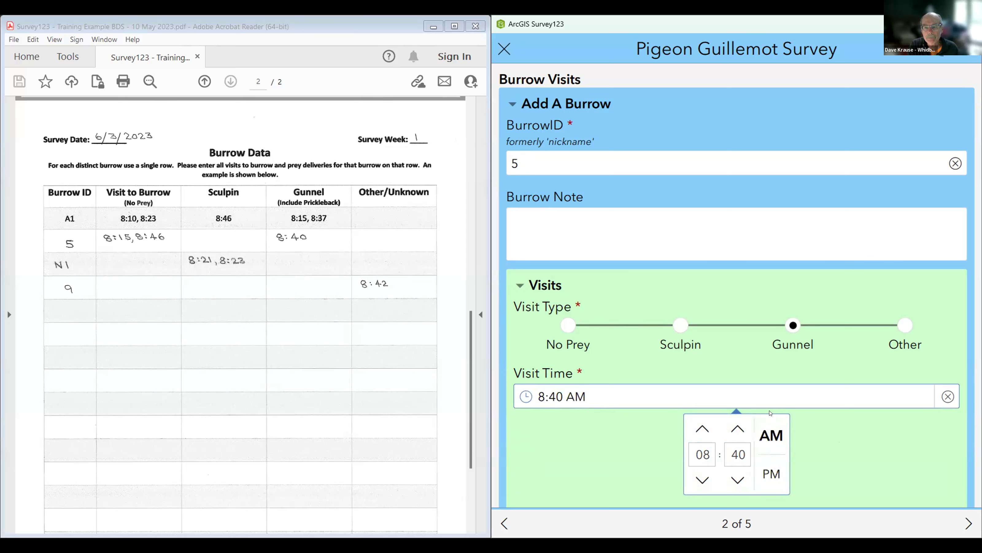
pyautogui.click(756, 396)
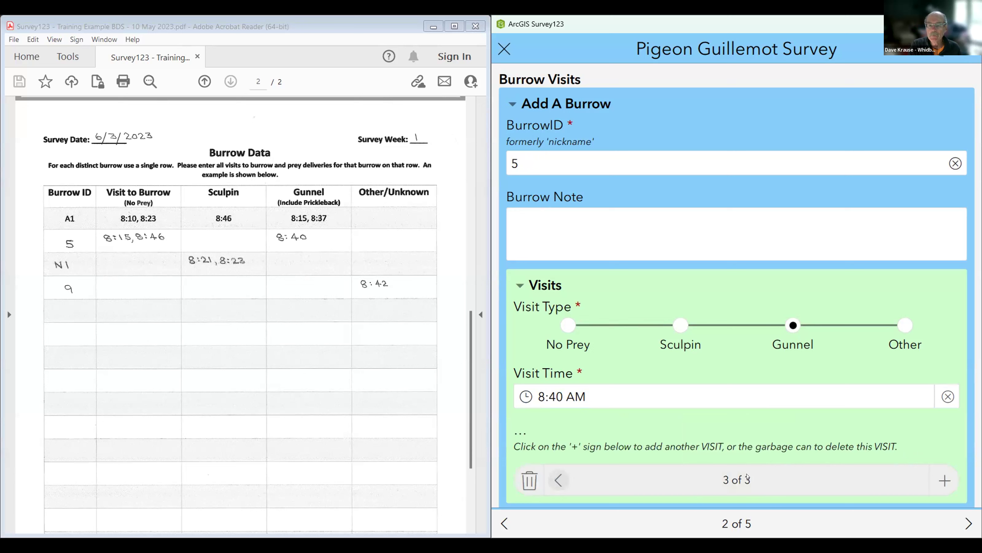
pyautogui.click(559, 479)
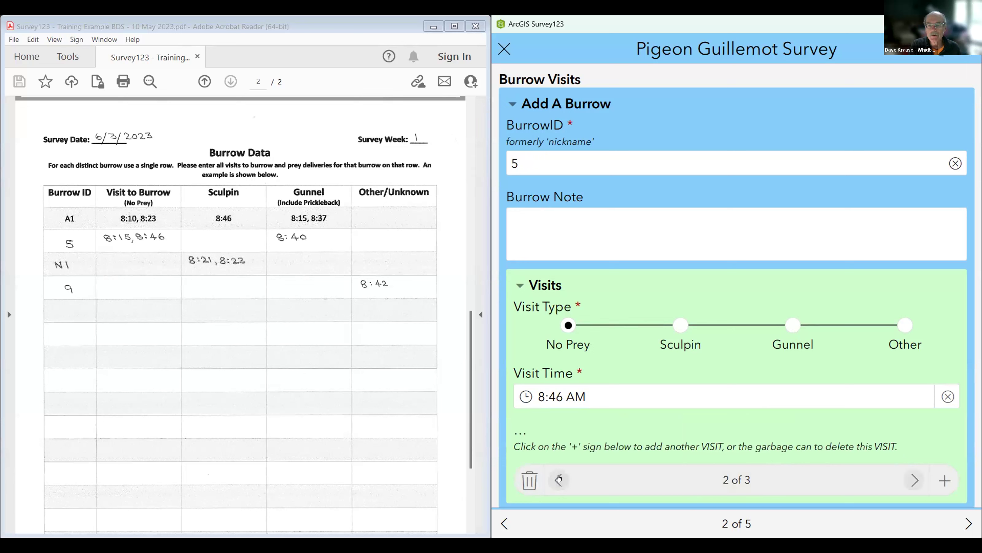
pyautogui.click(559, 479)
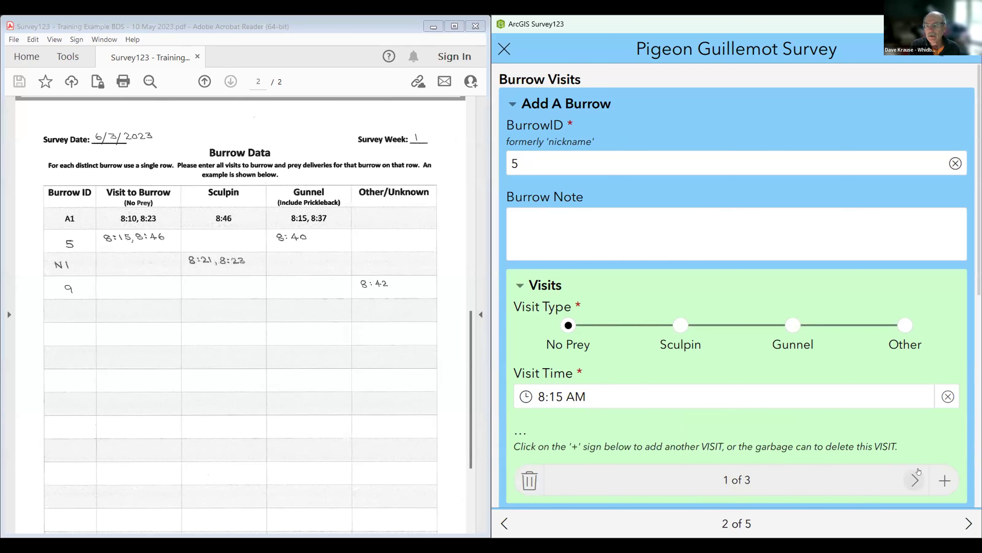
pyautogui.click(914, 480)
pyautogui.click(913, 480)
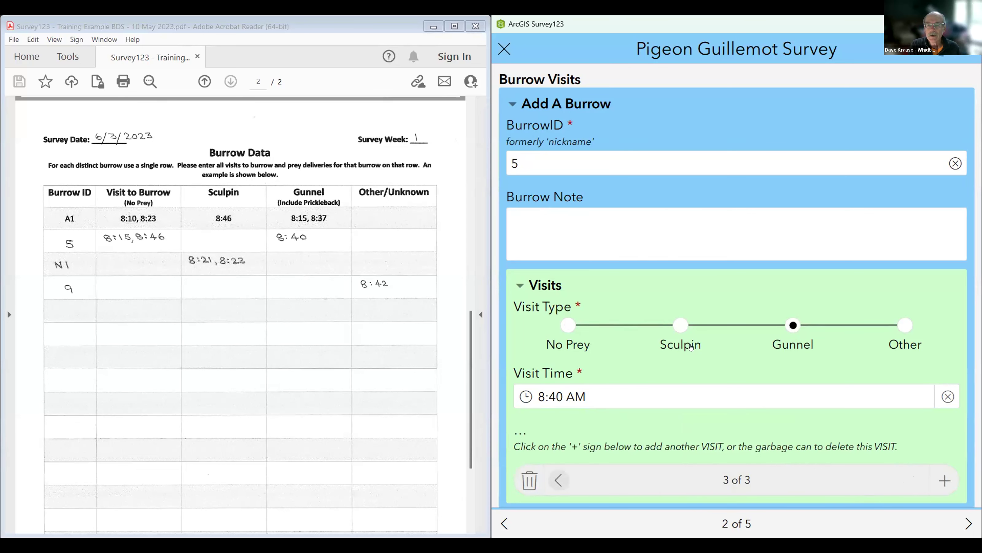
pyautogui.scroll(-3, 690, 339)
pyautogui.scroll(-1, 691, 340)
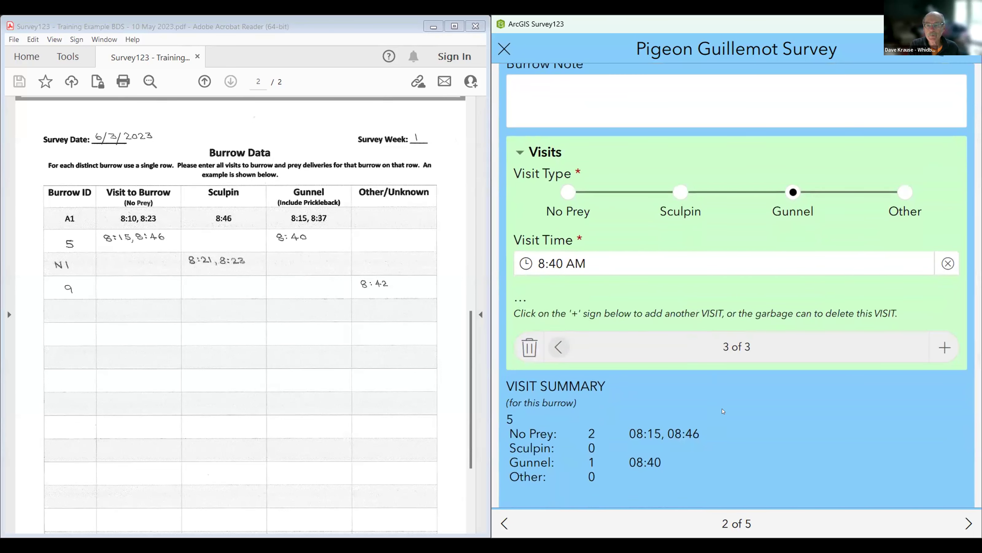
pyautogui.scroll(-3, 748, 388)
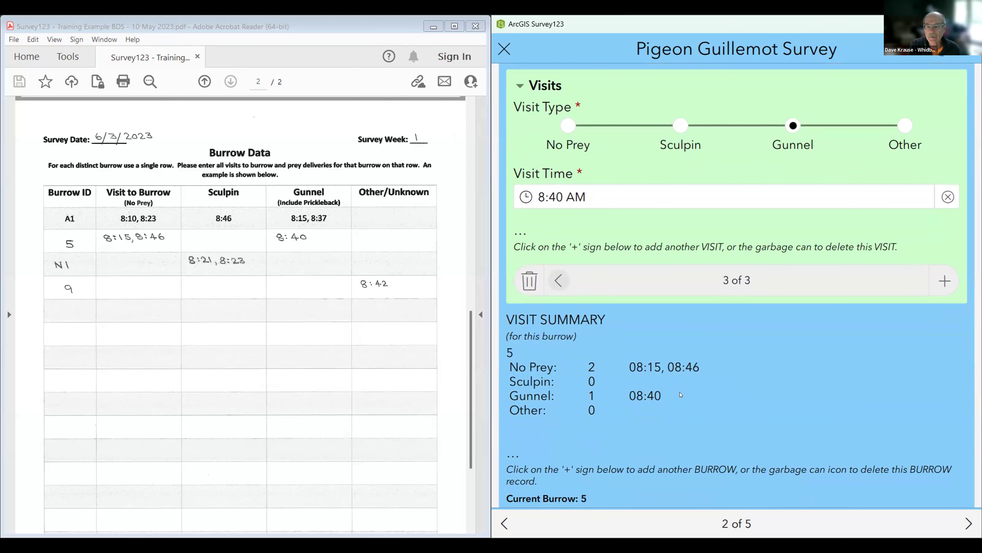
pyautogui.scroll(-2, 680, 394)
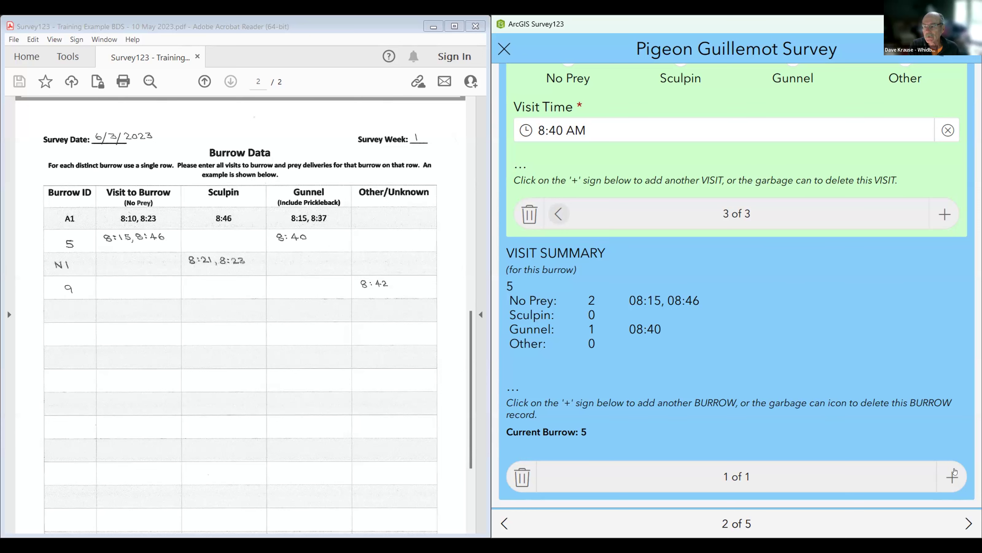
# Step: Add a new burrow record with BurrowID N1, correcting the mistyped 'N!'
pyautogui.click(952, 476)
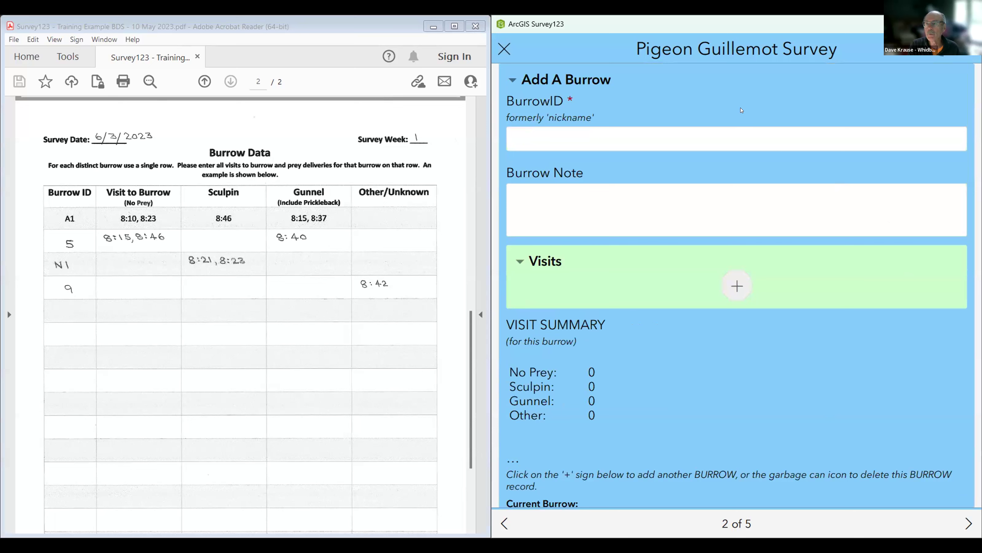
pyautogui.click(528, 134)
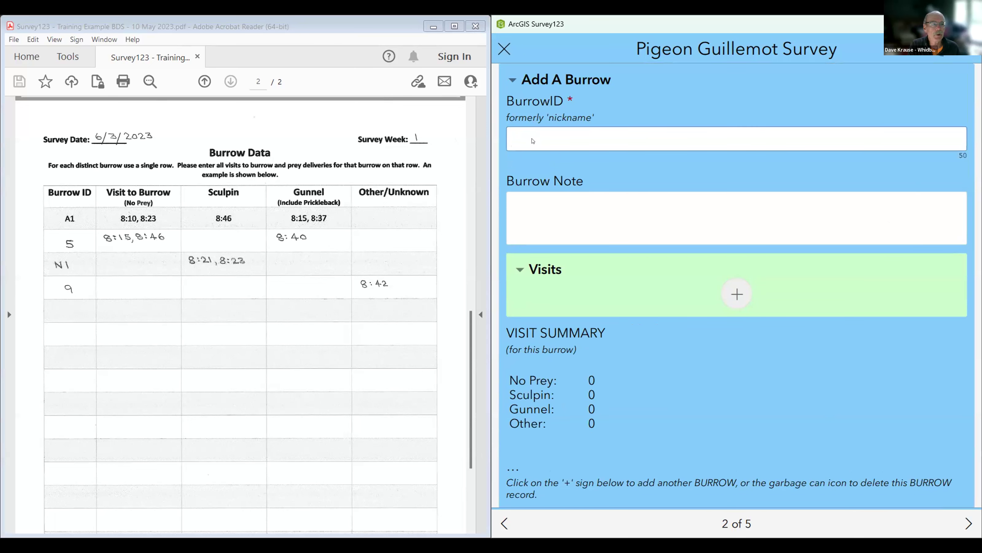
pyautogui.write('N!')
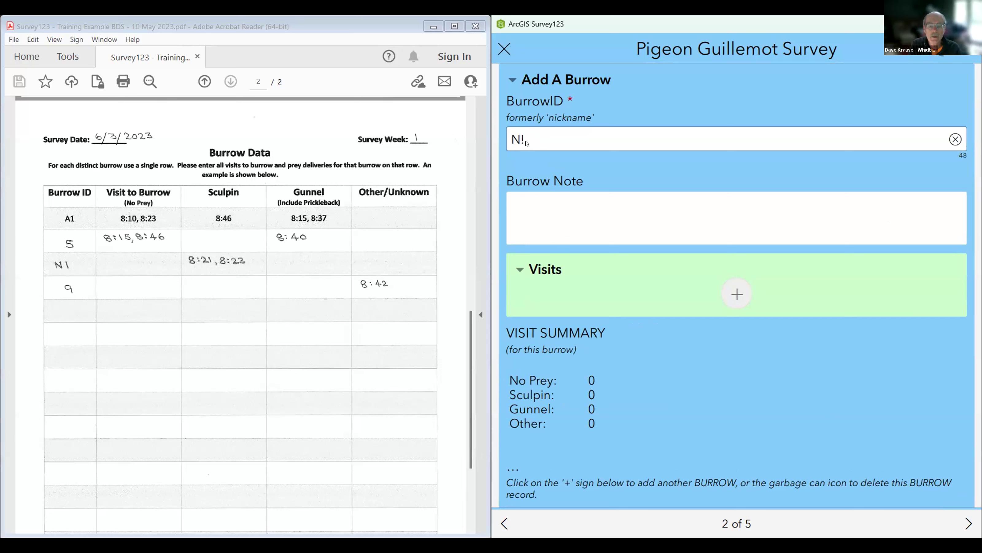
pyautogui.press('BackSpace')
pyautogui.write('1')
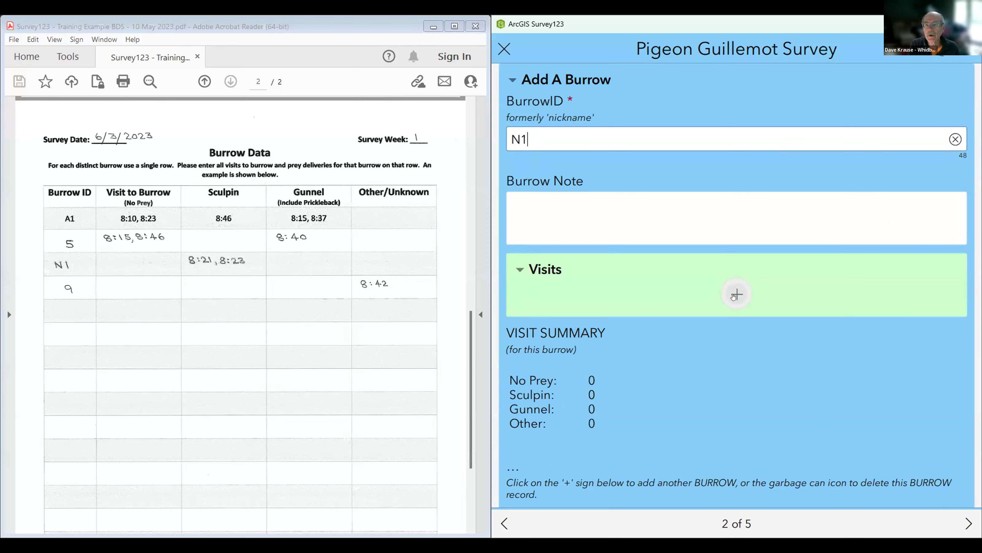
# Step: Log N1's first visit as Sculpin at 08:21 AM and start a second visit entry
pyautogui.click(734, 295)
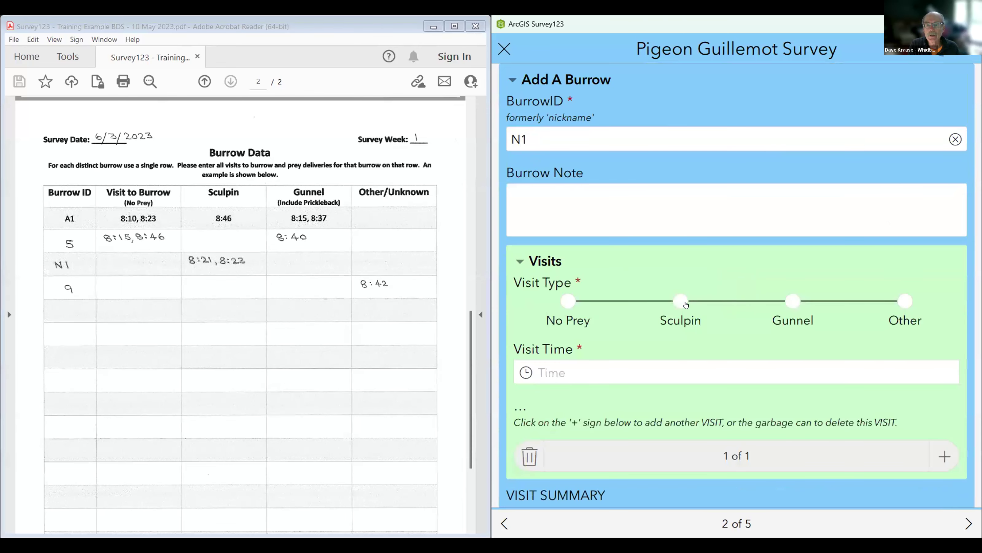
pyautogui.click(678, 300)
pyautogui.click(599, 377)
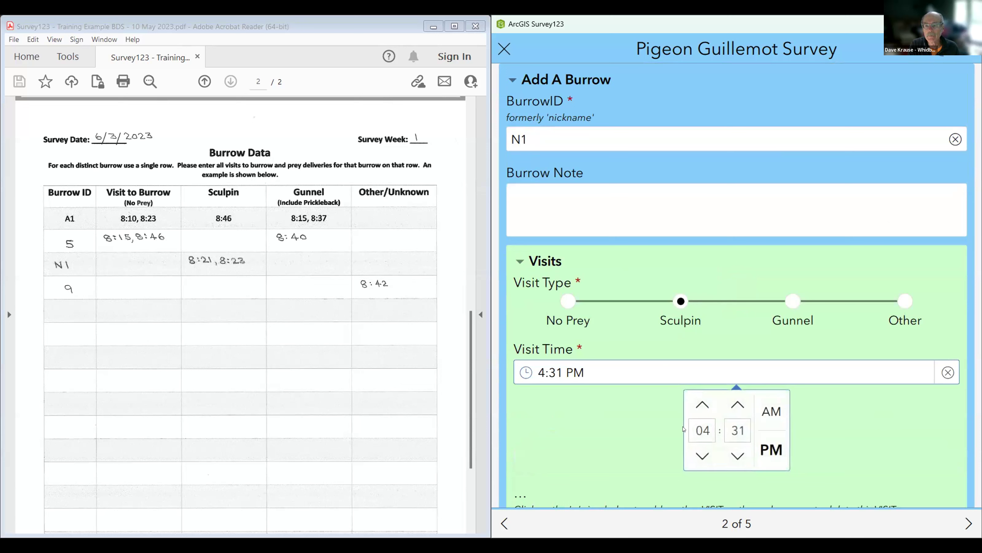
pyautogui.click(708, 423)
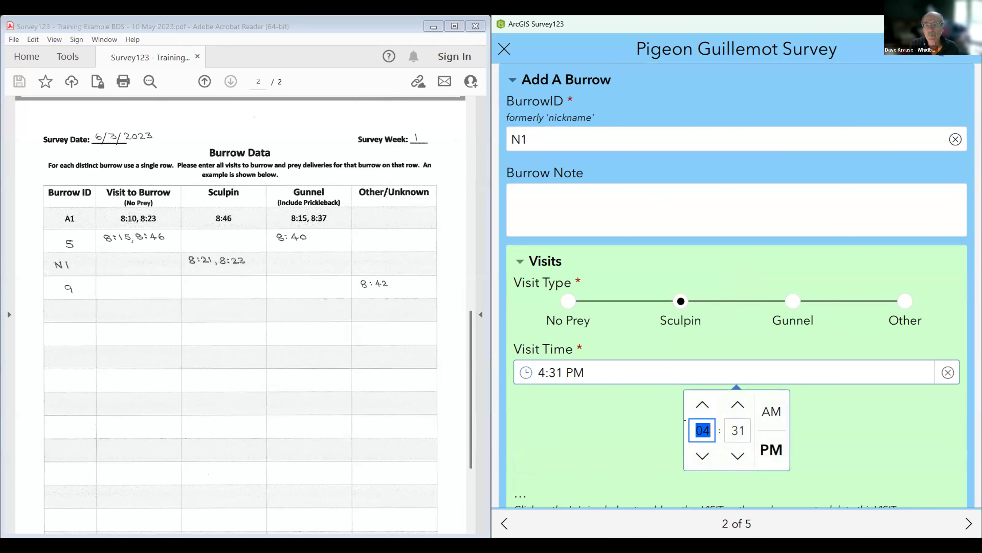
pyautogui.write('08')
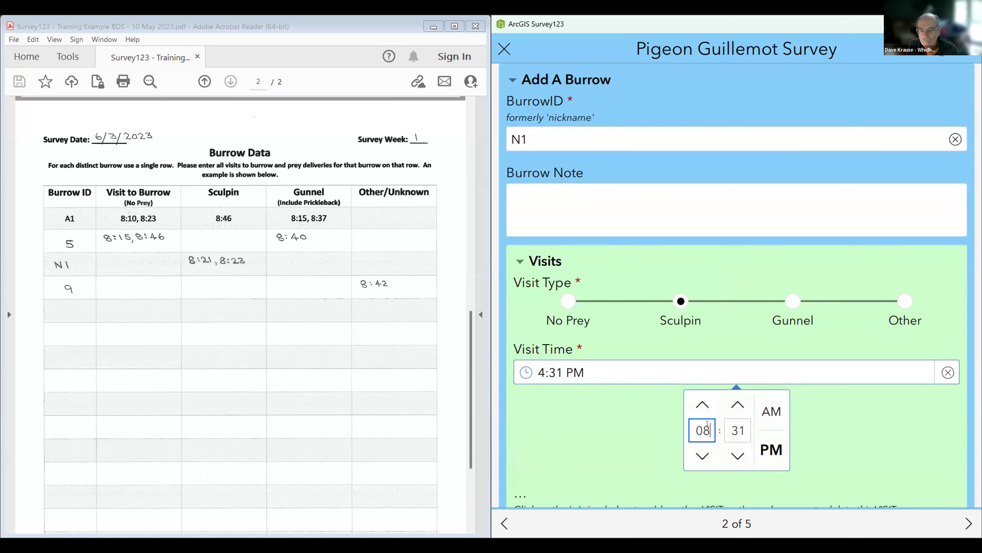
pyautogui.click(729, 426)
pyautogui.write('21')
pyautogui.click(770, 411)
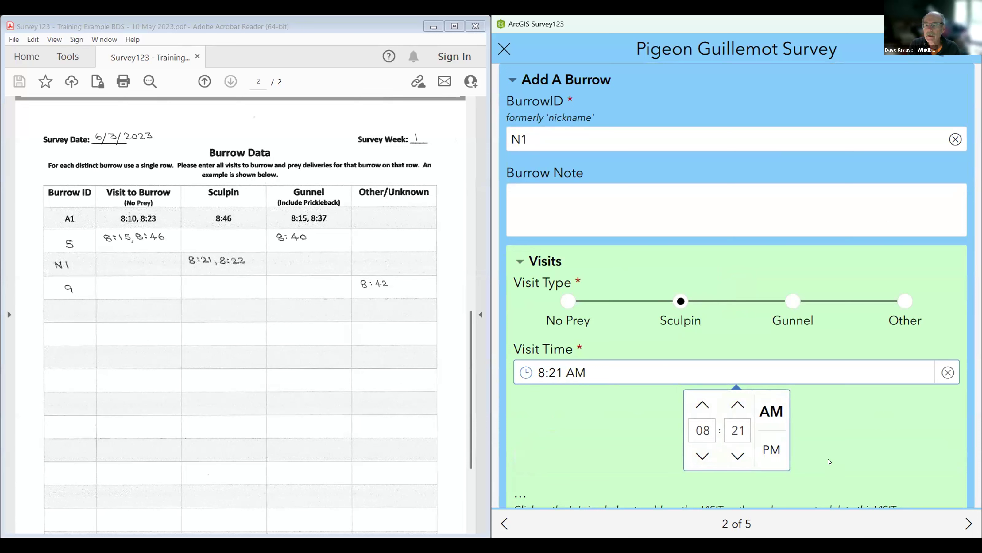
pyautogui.click(771, 371)
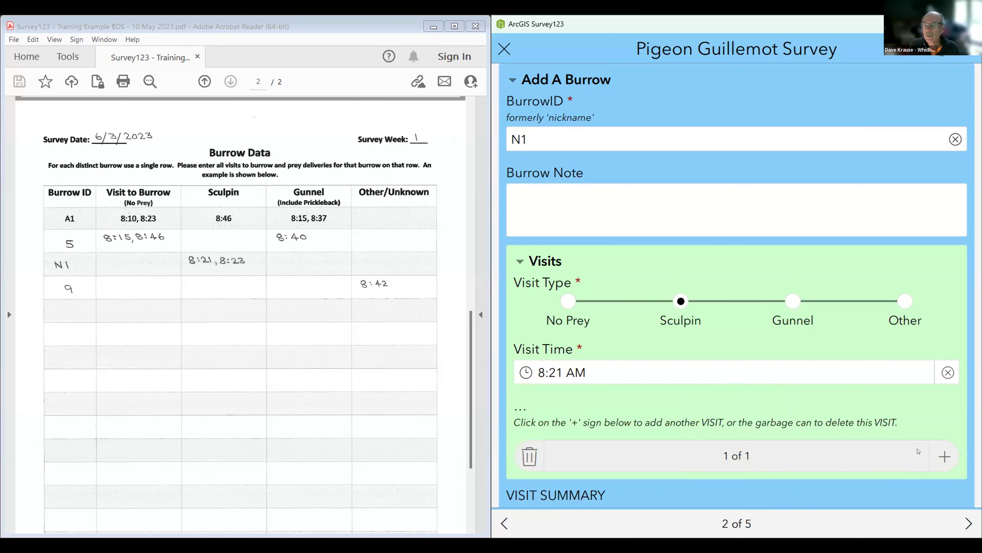
pyautogui.click(939, 454)
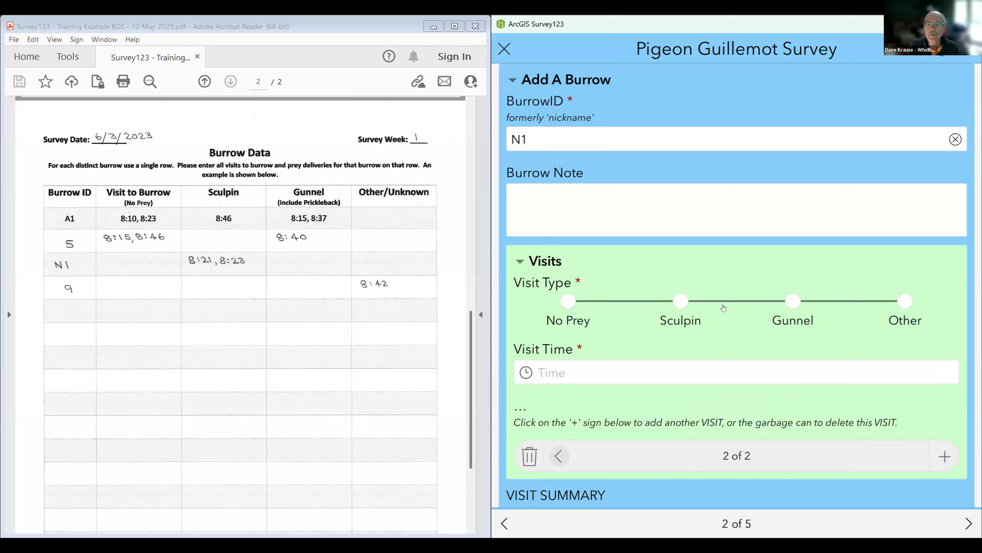
# Step: Set N1's second visit to Sculpin at 08:23 AM and check the Visit Summary shows both
pyautogui.click(676, 301)
pyautogui.click(615, 377)
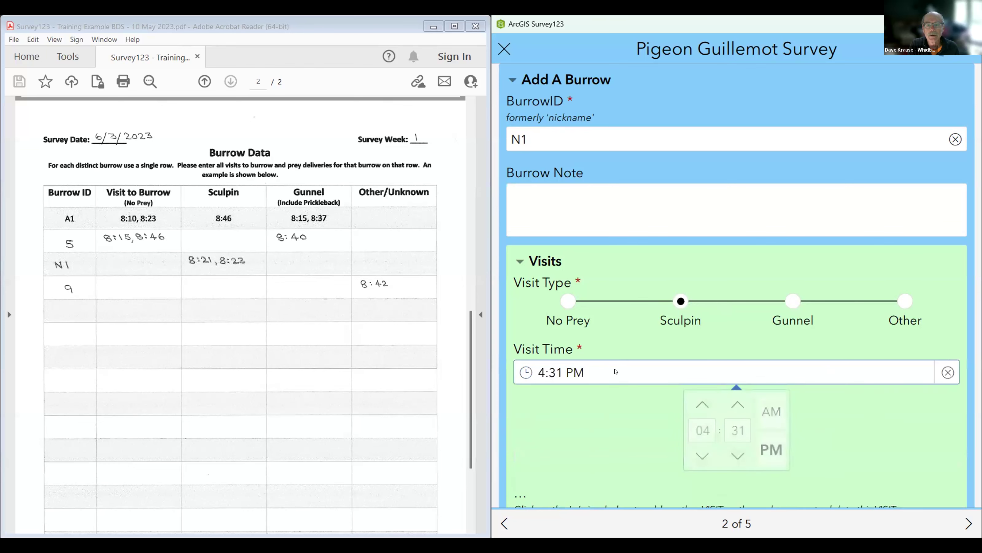
pyautogui.click(694, 427)
pyautogui.write('08')
pyautogui.click(741, 426)
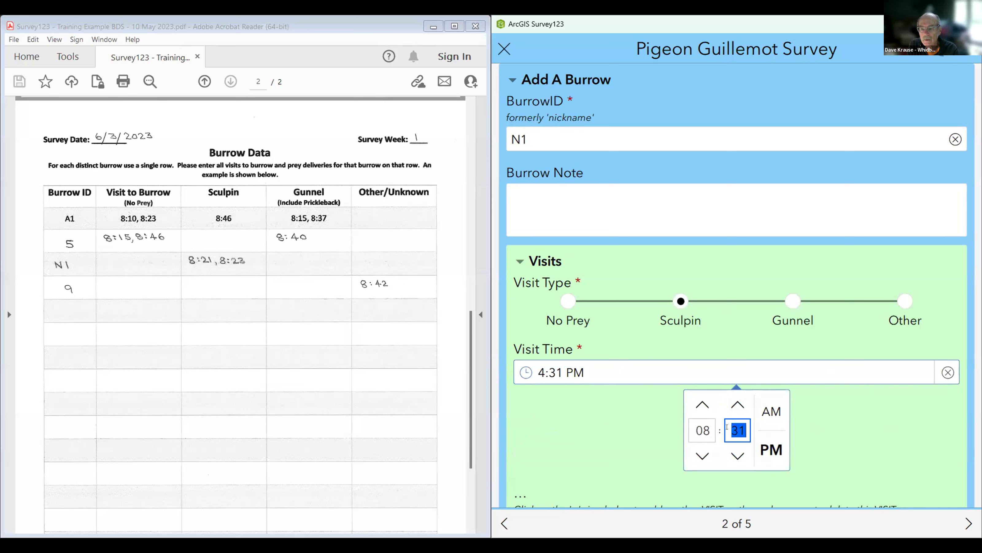
pyautogui.write('2')
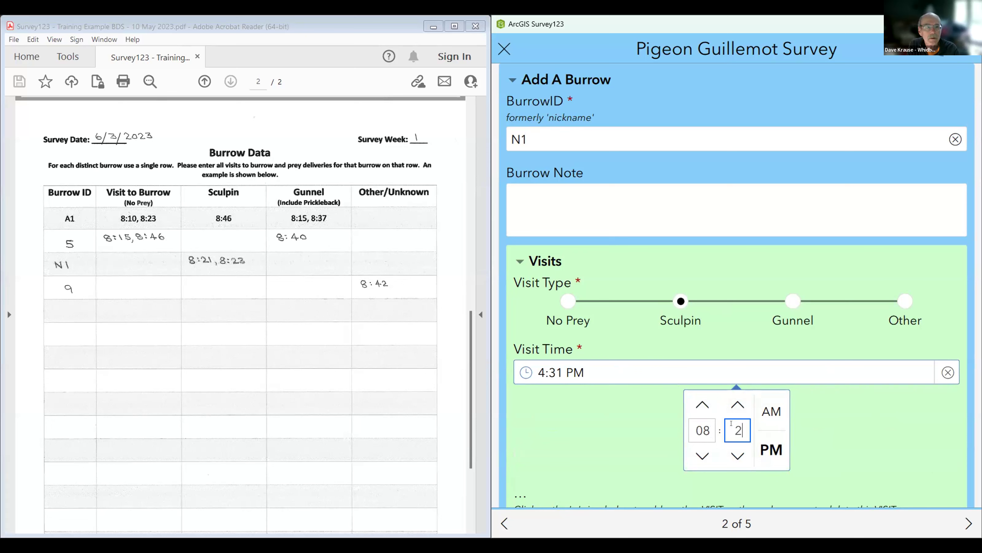
pyautogui.write('3')
pyautogui.click(765, 411)
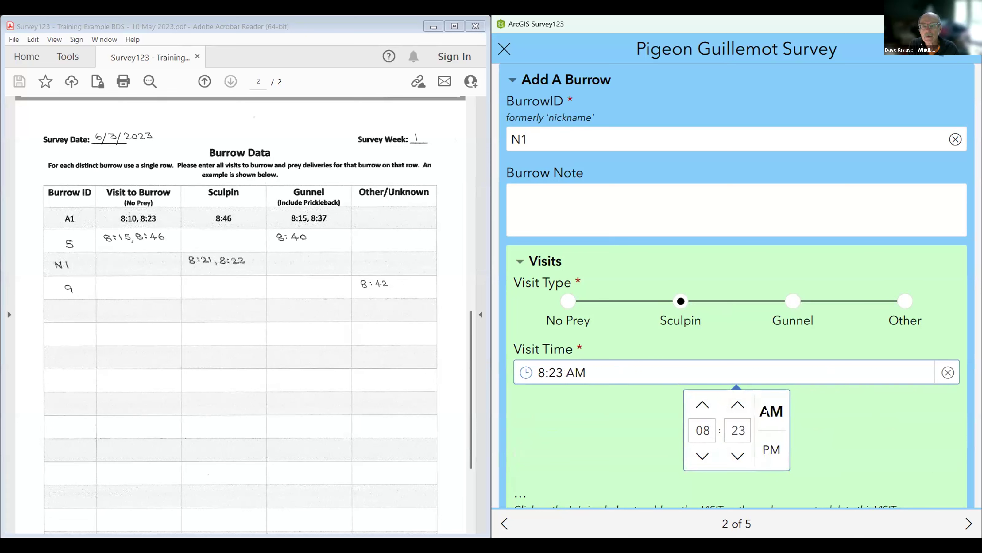
pyautogui.click(806, 371)
pyautogui.scroll(-5, 798, 387)
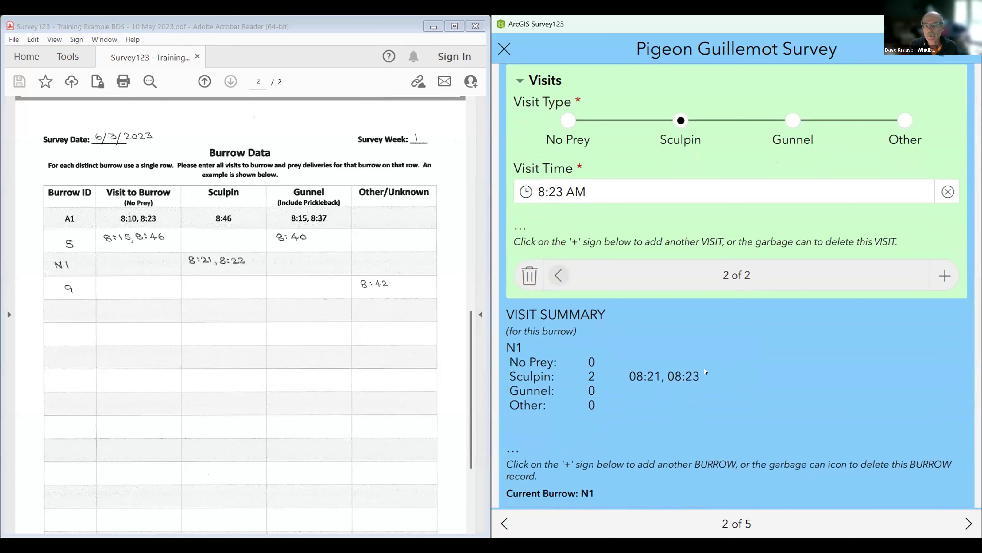
pyautogui.scroll(-3, 705, 371)
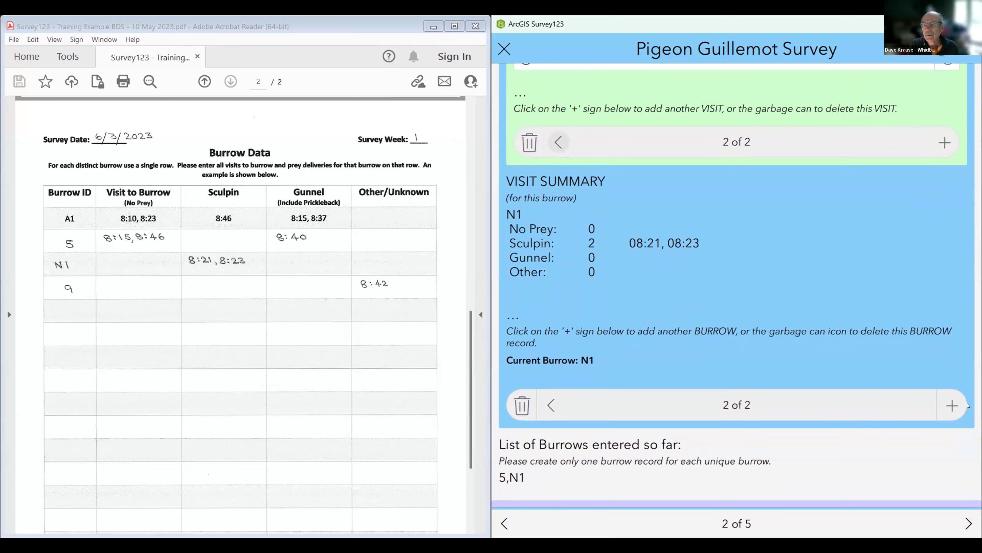
# Step: Add burrow 9 with a first visit recorded as Other prey
pyautogui.click(953, 405)
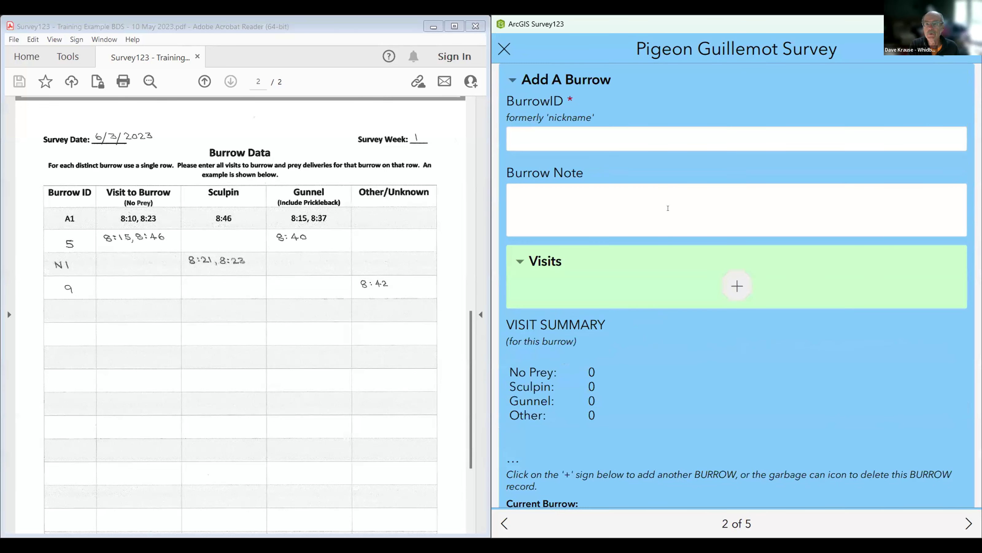
pyautogui.click(558, 135)
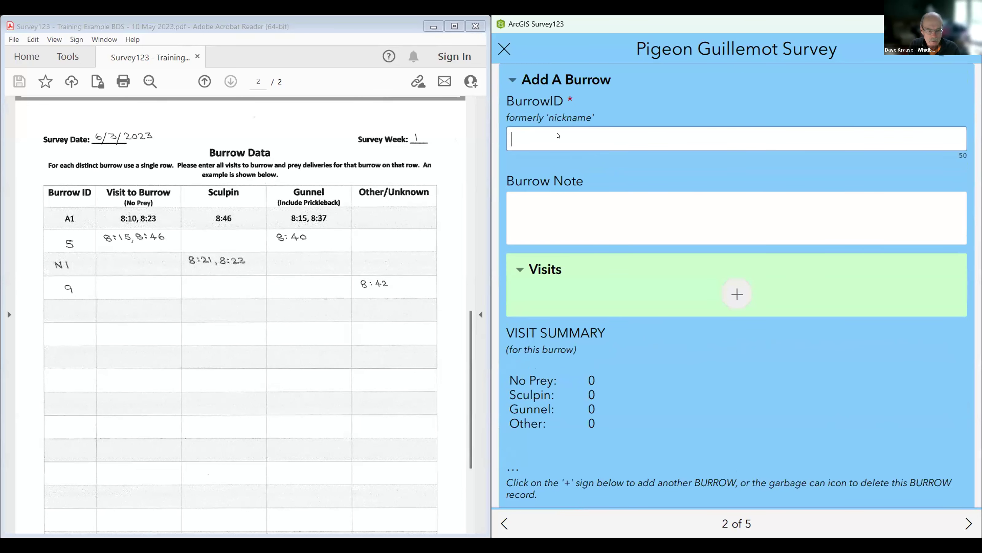
pyautogui.write('9')
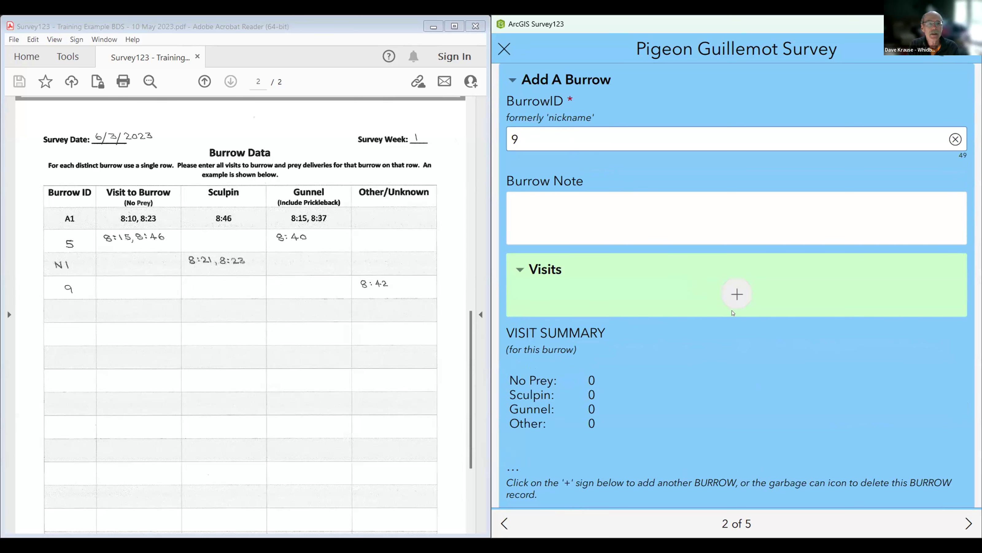
pyautogui.click(737, 297)
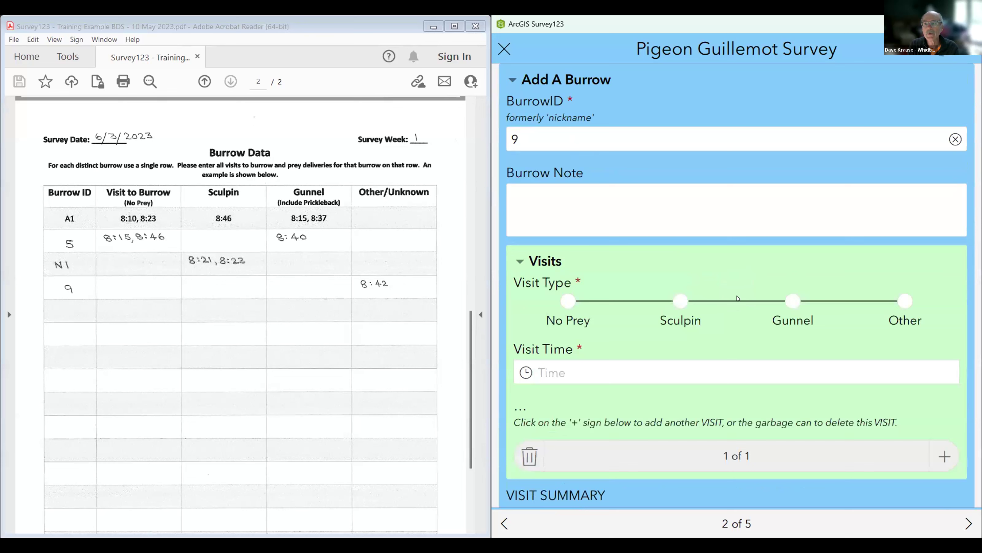
pyautogui.click(905, 302)
# Step: Set burrow 9's visit time to 08:42 AM and scroll down to the Visit Summary
pyautogui.click(643, 372)
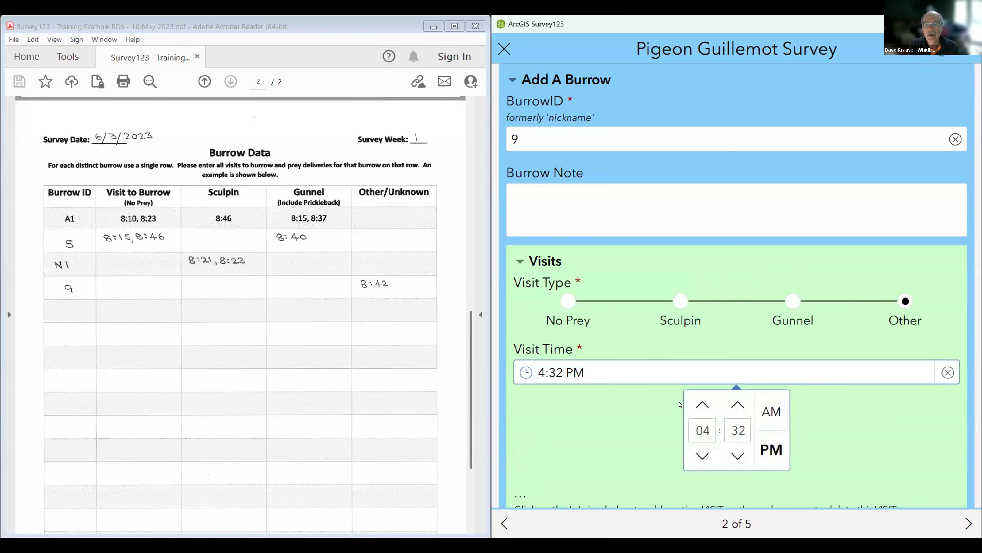
pyautogui.doubleClick(708, 429)
pyautogui.write('08')
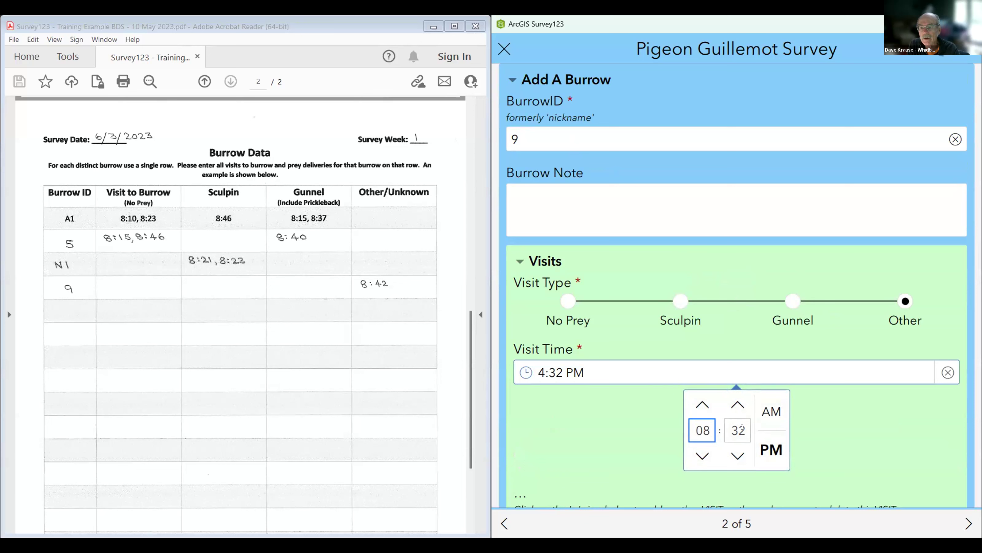
pyautogui.doubleClick(731, 422)
pyautogui.write('42')
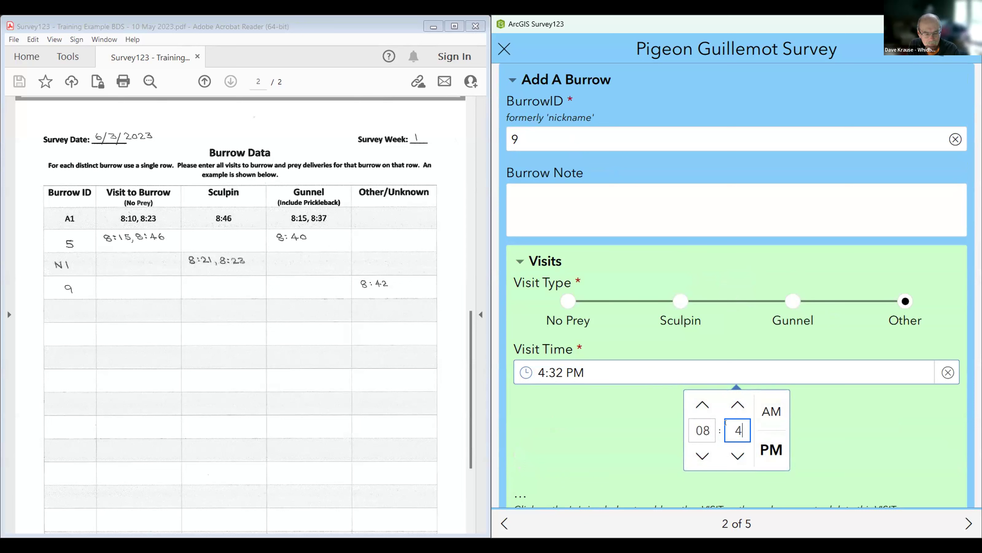
pyautogui.click(779, 412)
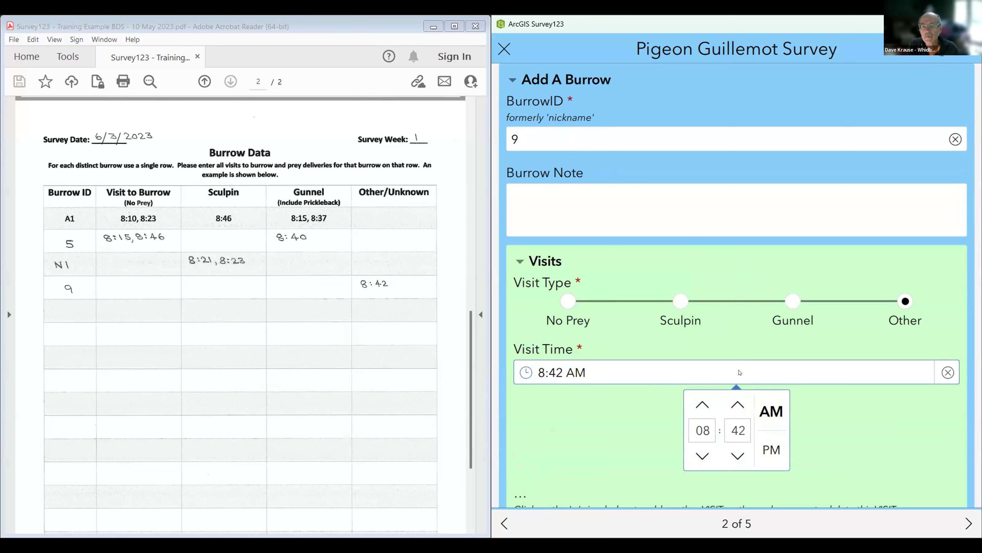
pyautogui.click(738, 380)
pyautogui.scroll(-5, 738, 381)
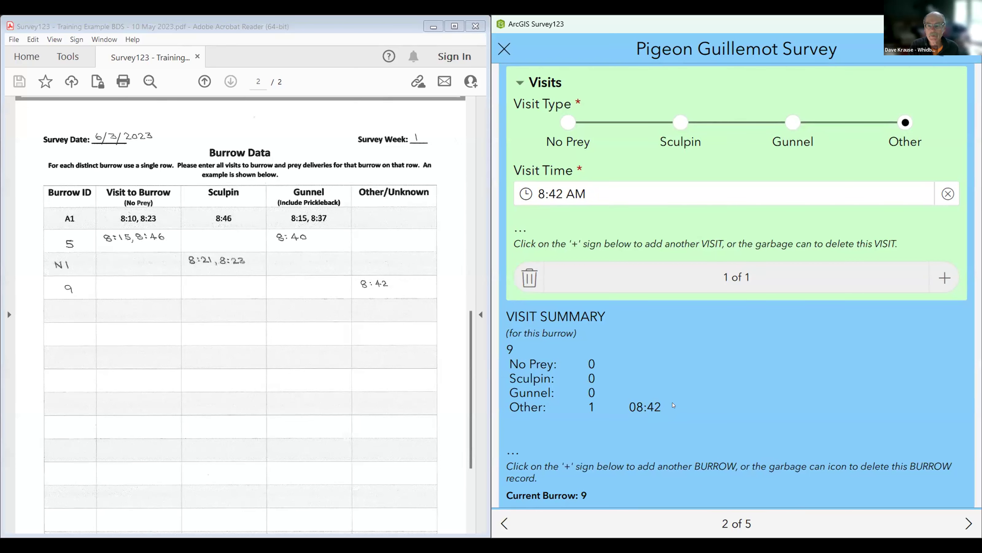
pyautogui.scroll(-2, 673, 404)
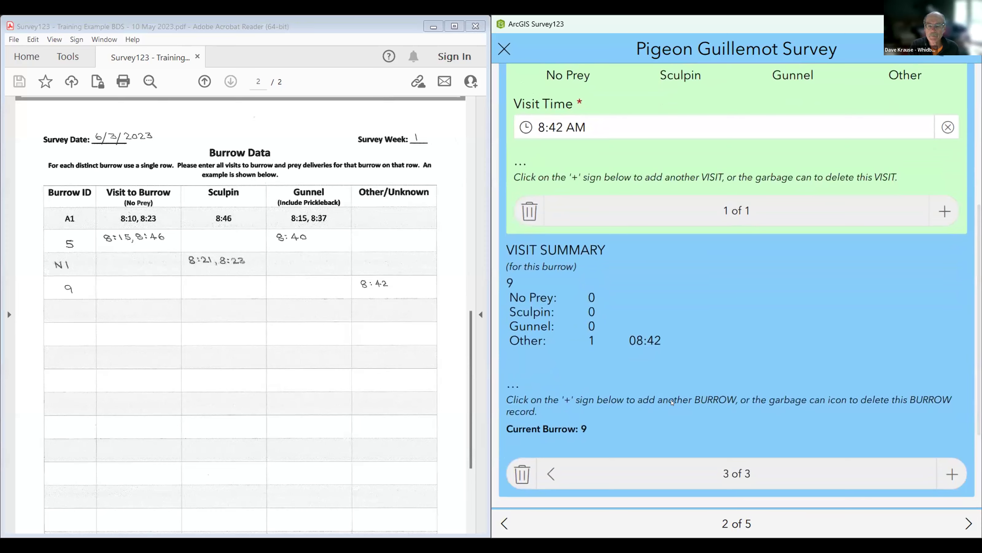
pyautogui.scroll(-2, 671, 401)
pyautogui.scroll(-2, 667, 398)
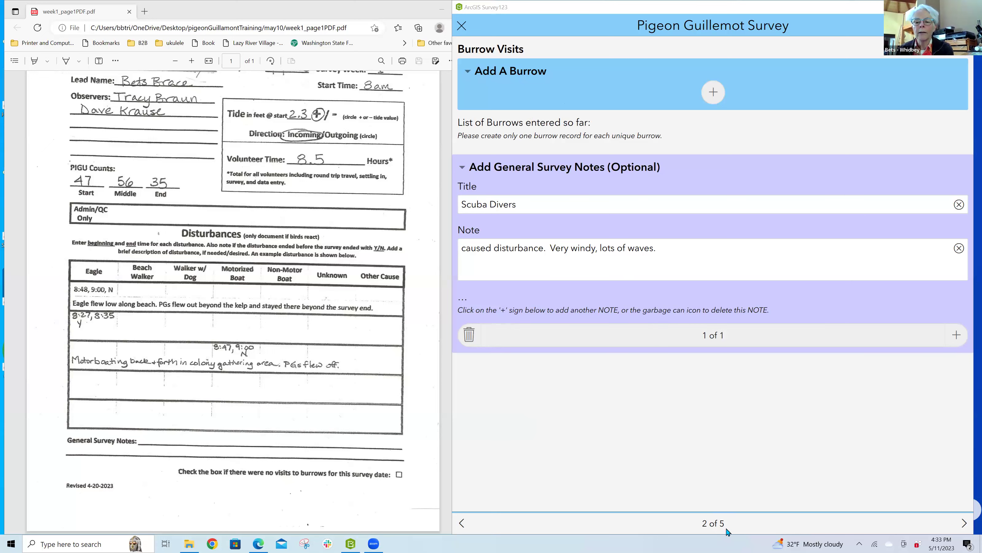
# Step: Advance to page 3 of 5, Disturbances
pyautogui.click(965, 524)
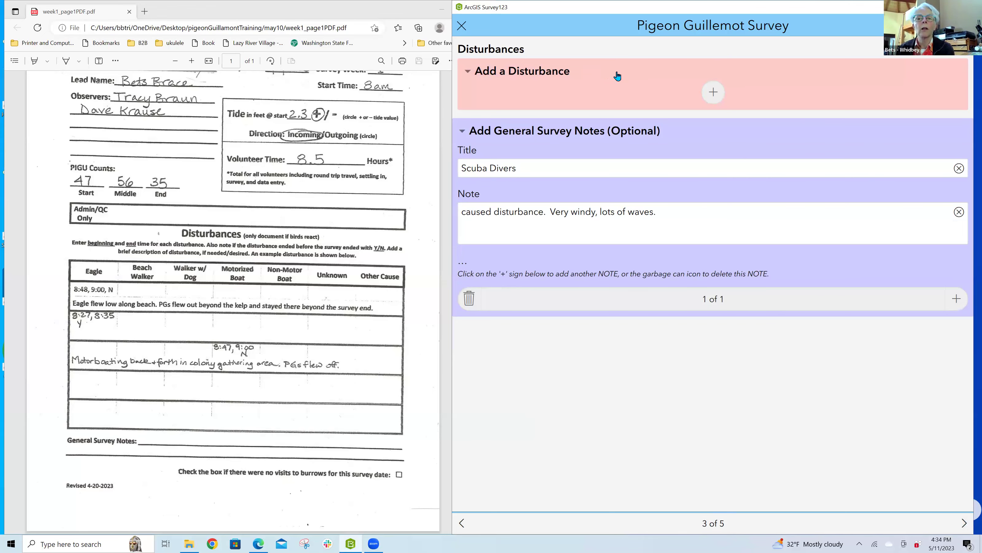
# Step: Add a blank disturbance record, check the paper data sheet, and open the Disturbance Type list
pyautogui.click(713, 94)
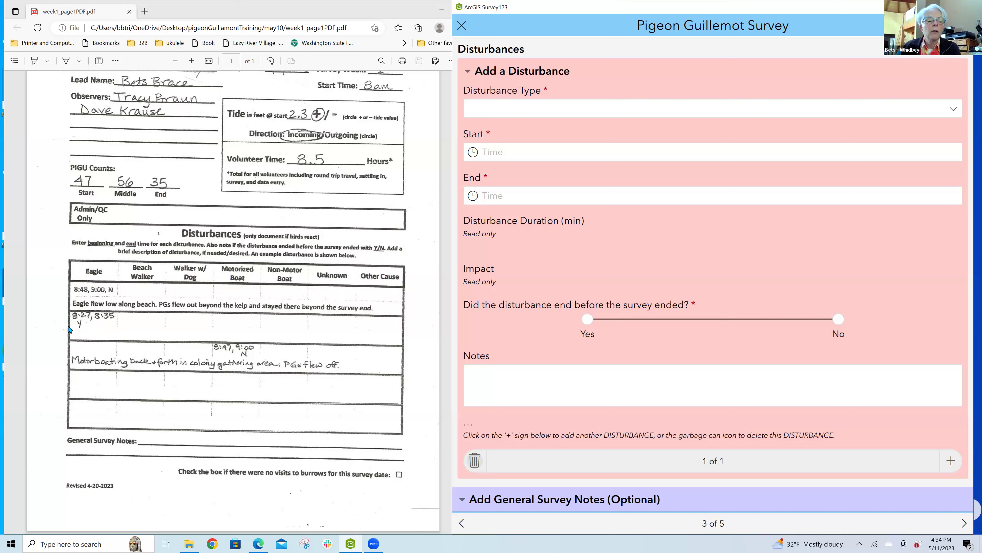
pyautogui.click(87, 329)
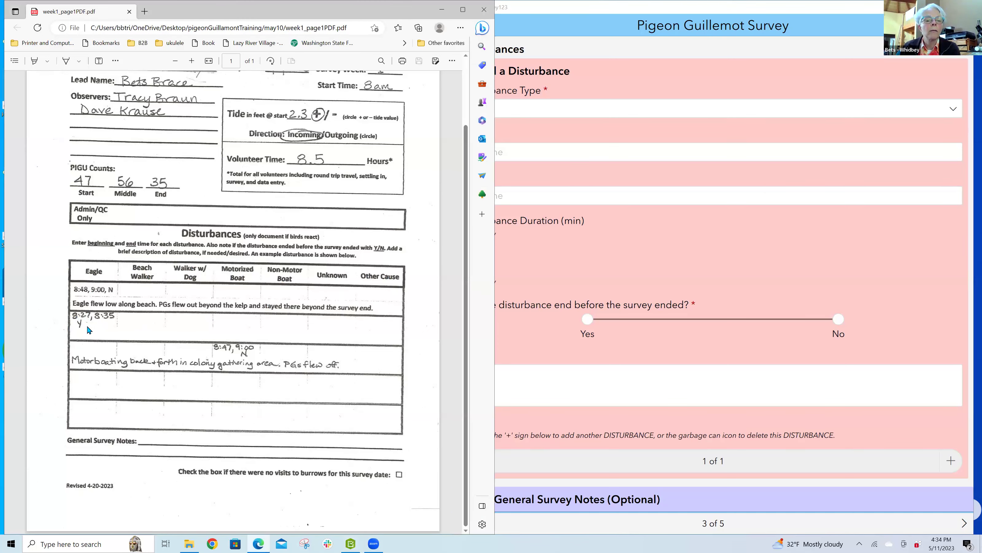
pyautogui.click(593, 110)
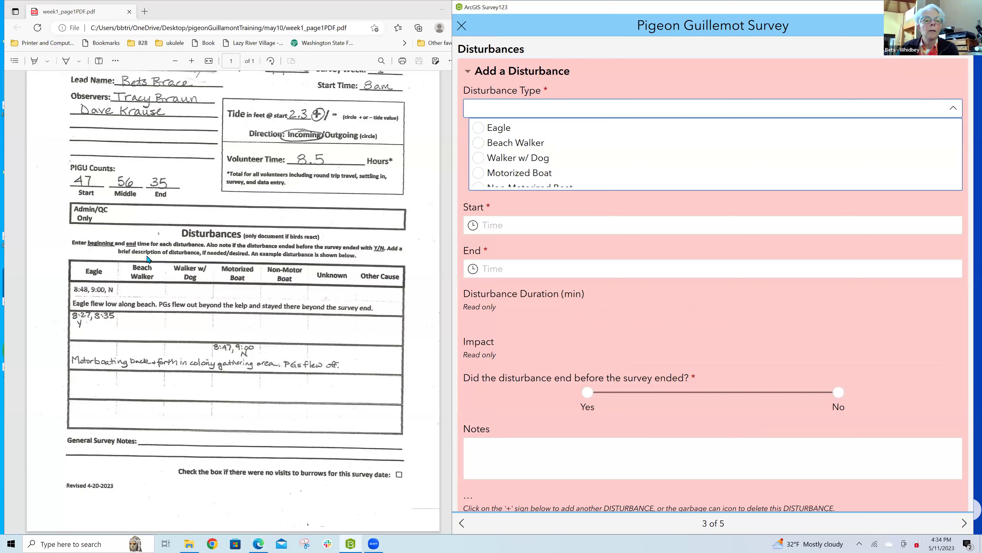
# Step: Set the disturbance type to Eagle with a start time of 08:27 AM
pyautogui.click(503, 130)
pyautogui.click(586, 152)
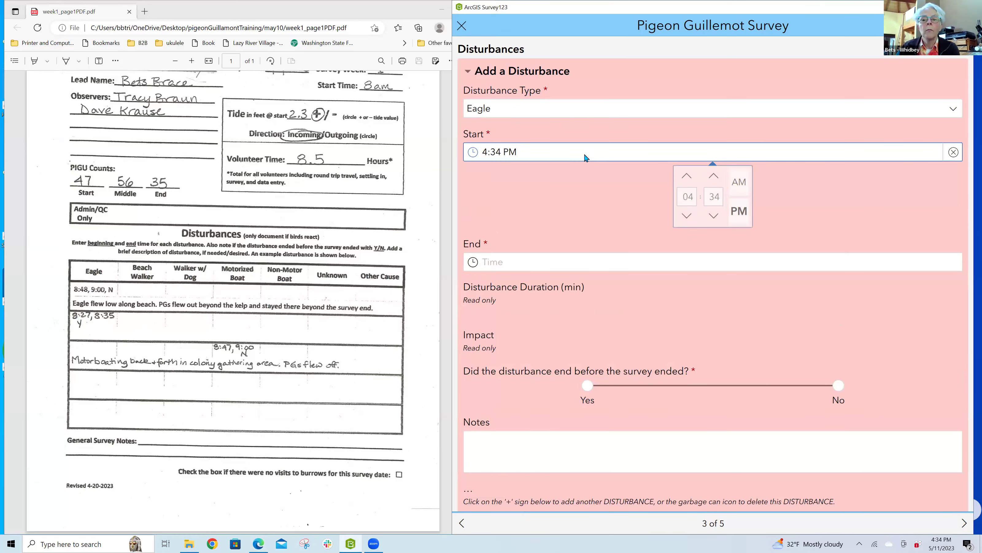
pyautogui.click(691, 194)
pyautogui.write('08')
pyautogui.press('Tab')
pyautogui.write('27')
pyautogui.click(739, 181)
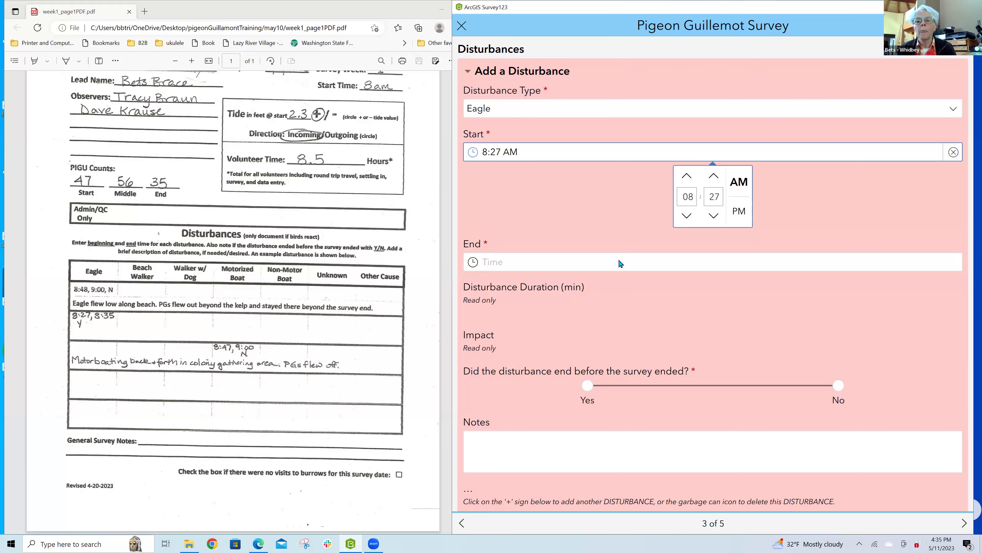
pyautogui.click(621, 263)
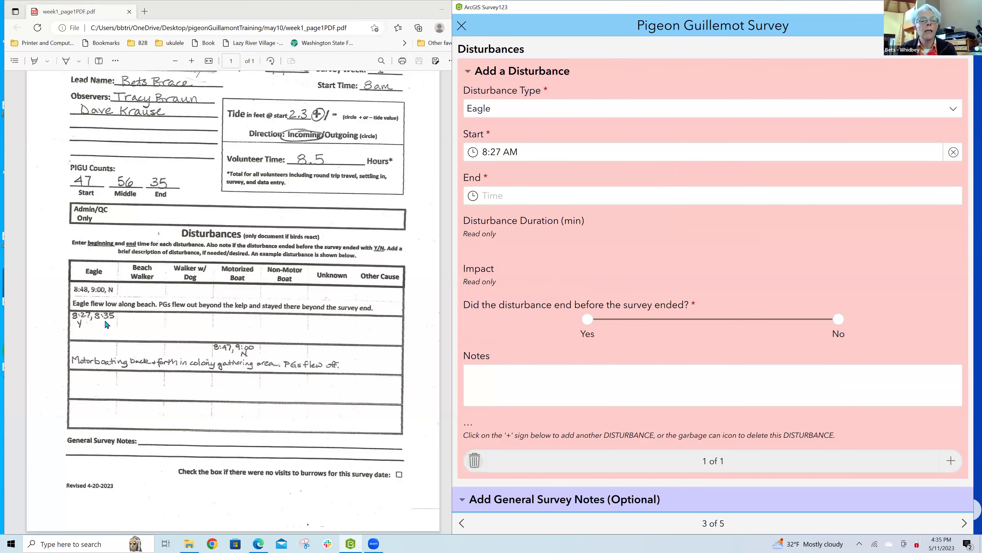
# Step: Set the disturbance end time to 08:35 AM
pyautogui.click(619, 198)
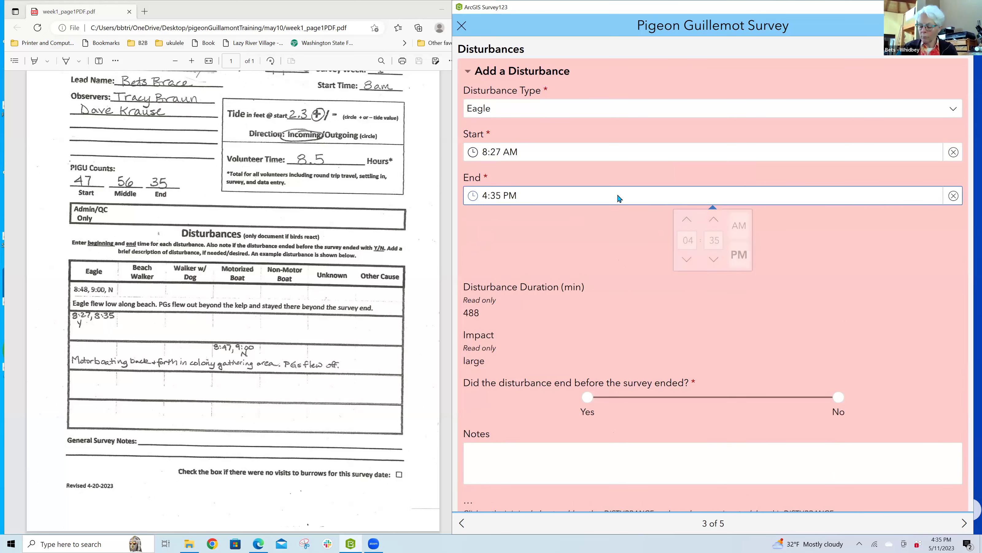
pyautogui.doubleClick(683, 241)
pyautogui.write('08')
pyautogui.press('Tab')
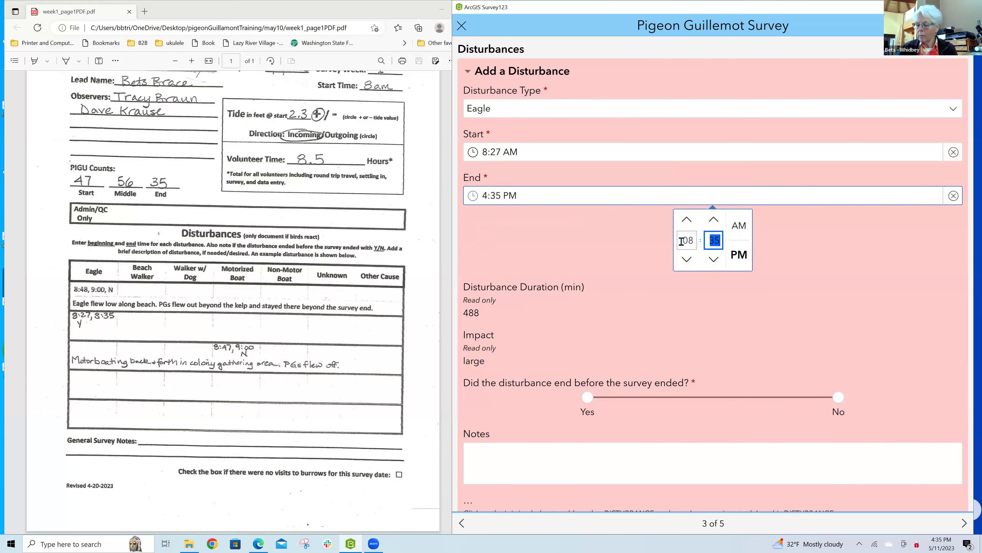
pyautogui.click(737, 227)
pyautogui.click(780, 198)
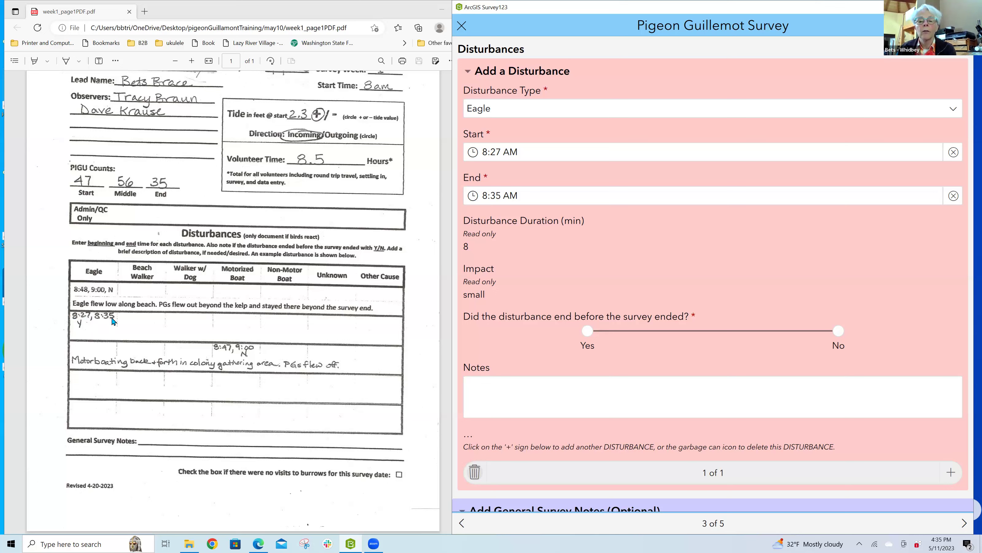
# Step: Mark the first disturbance as ended before the survey and add a second disturbance record
pyautogui.click(587, 331)
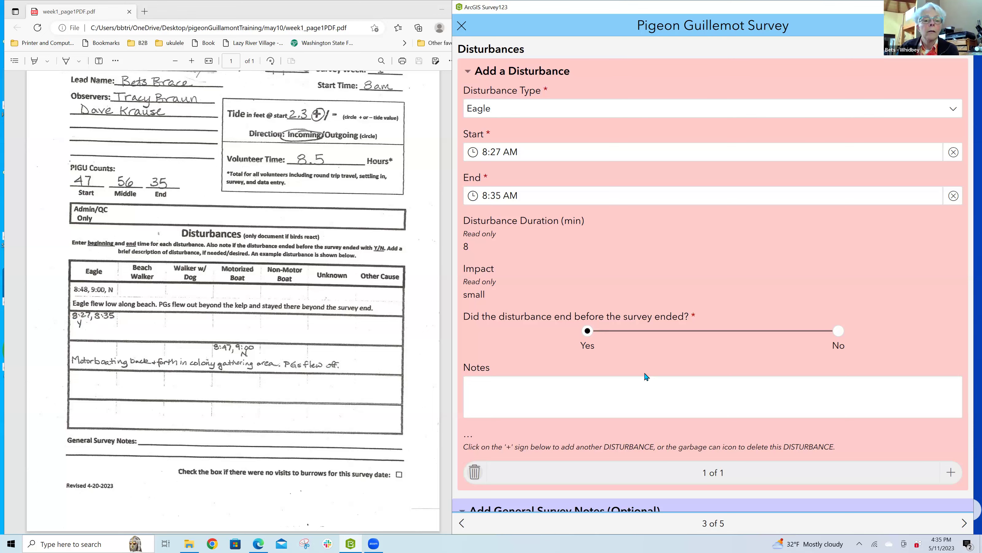
pyautogui.click(576, 399)
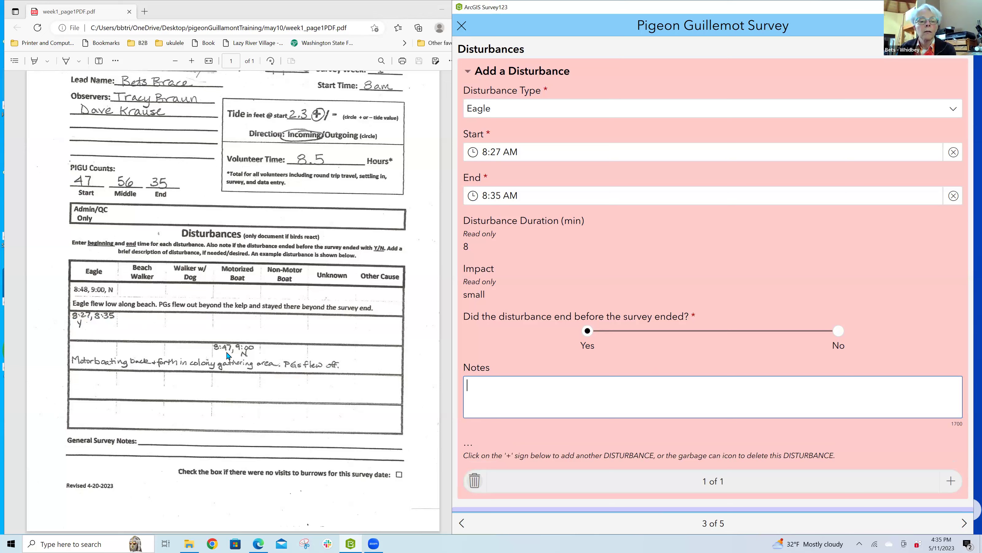
pyautogui.click(757, 409)
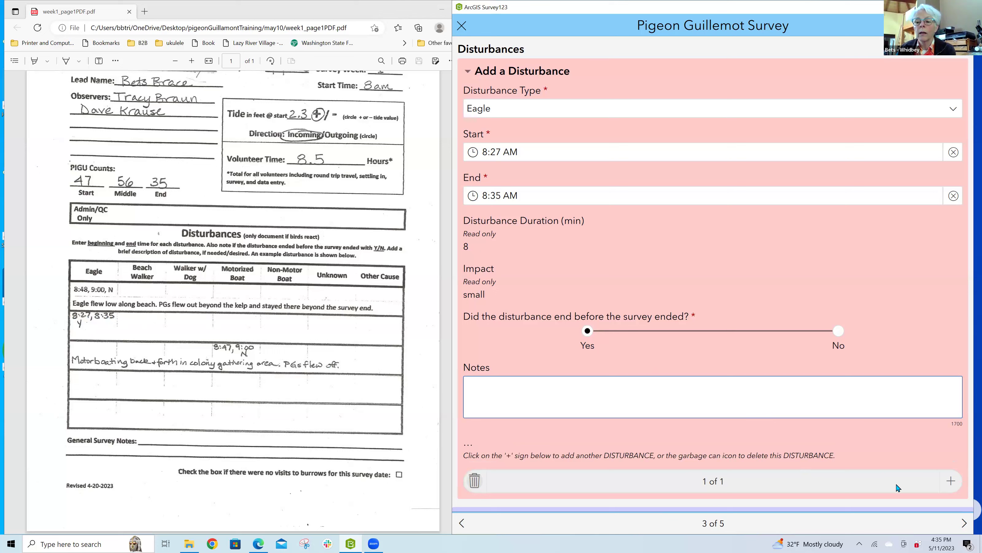
pyautogui.click(951, 481)
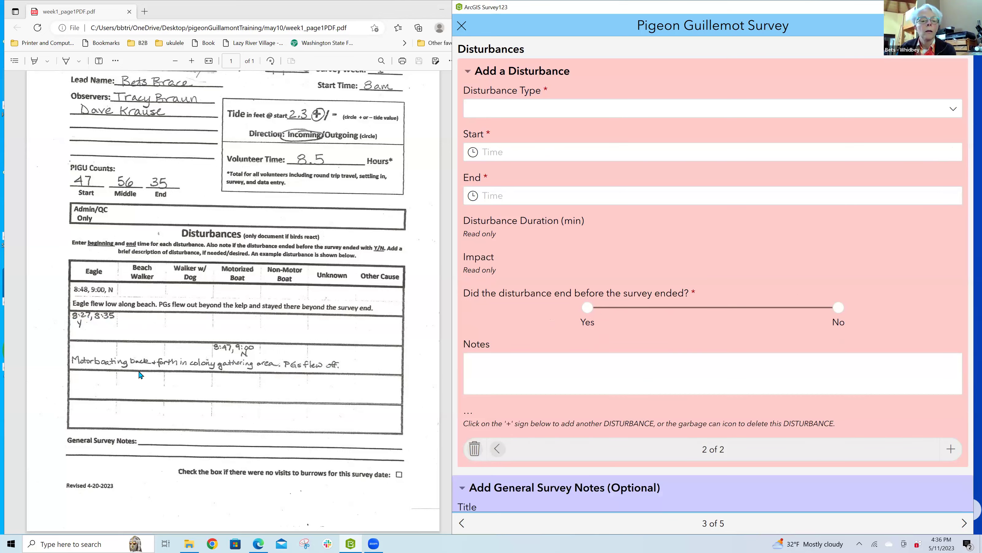
# Step: Set the second disturbance to Motorized Boat with a start time of 8:47 AM
pyautogui.click(238, 356)
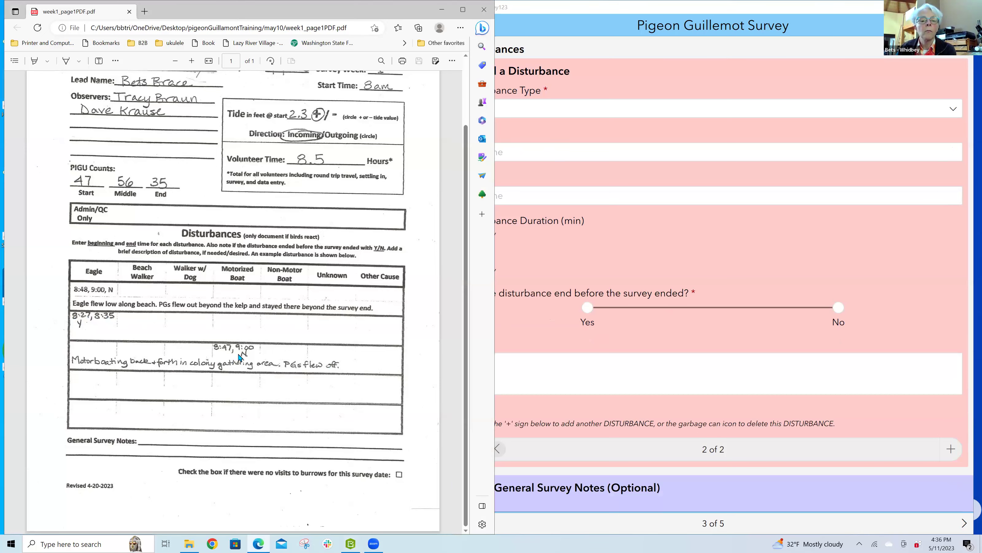
pyautogui.click(621, 109)
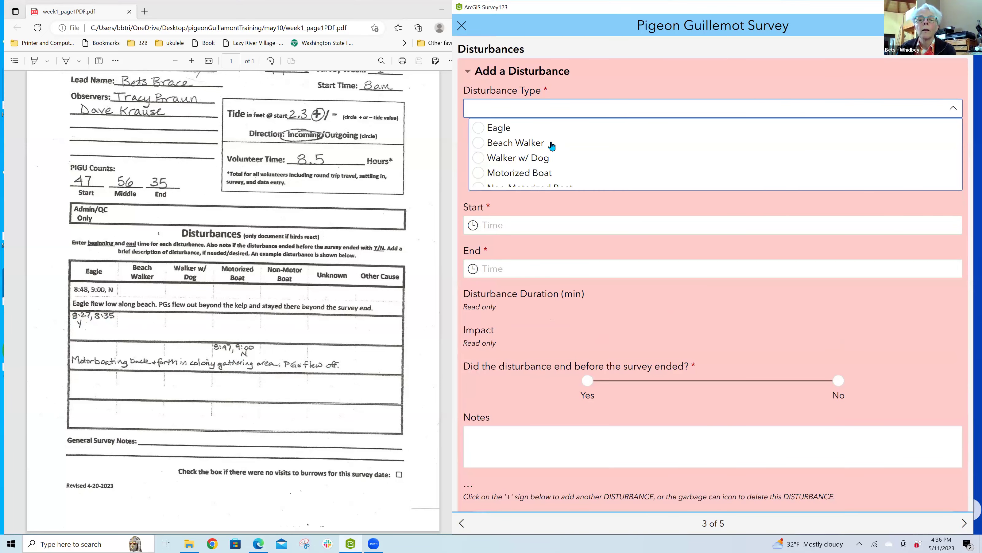
pyautogui.click(536, 174)
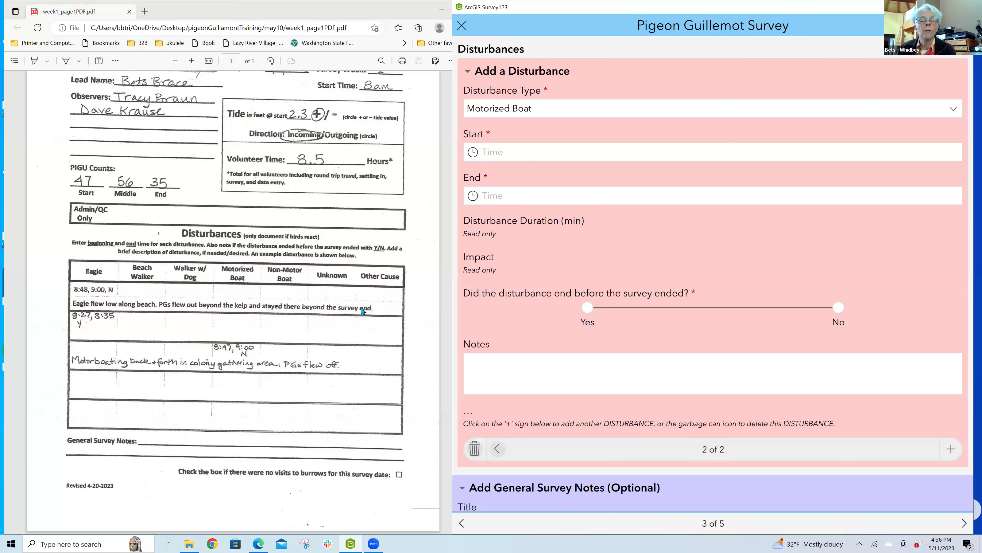
pyautogui.click(558, 155)
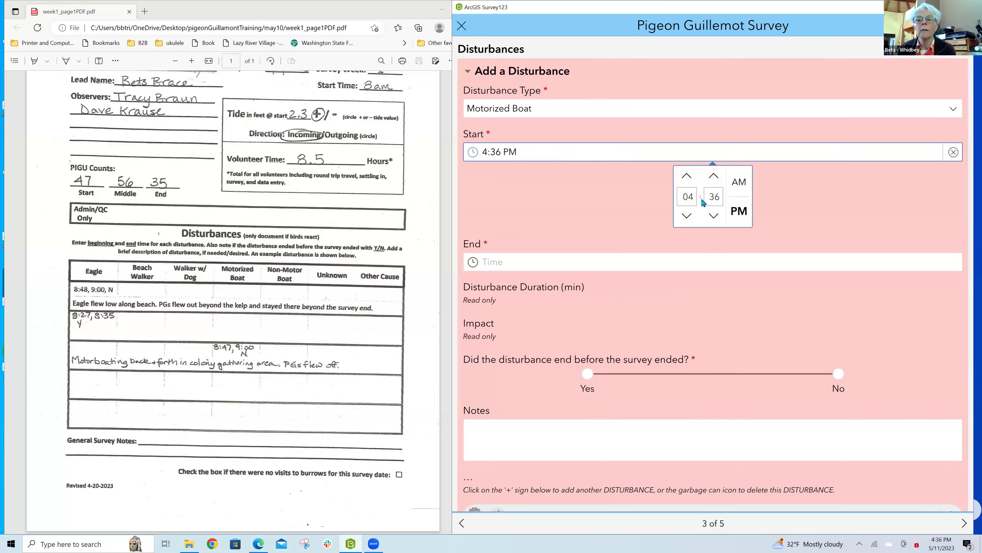
pyautogui.click(686, 196)
pyautogui.write('08')
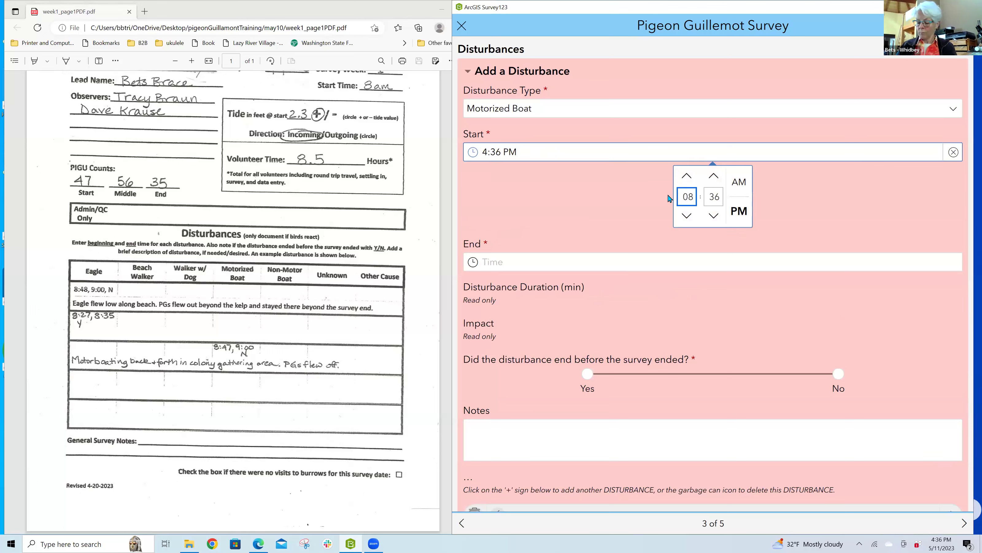
pyautogui.press('Tab')
pyautogui.write('47')
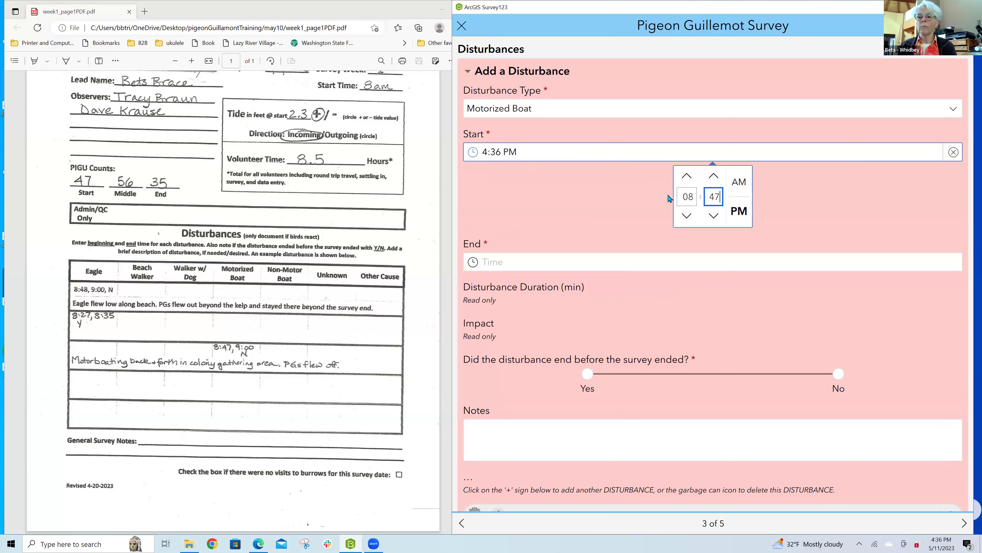
pyautogui.click(739, 182)
pyautogui.click(755, 159)
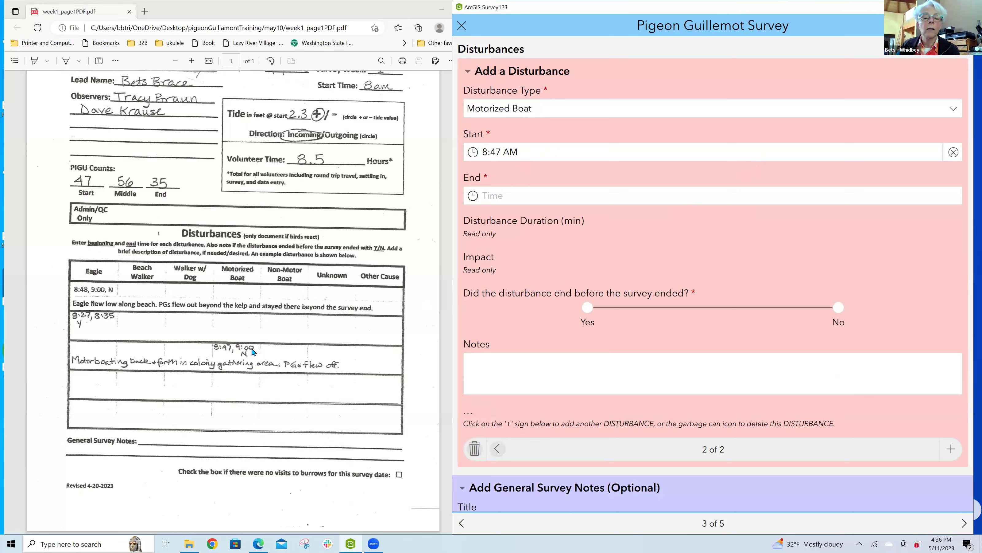
# Step: Set the boat disturbance's end time to 9:00 AM
pyautogui.click(549, 197)
pyautogui.click(692, 240)
pyautogui.write('09')
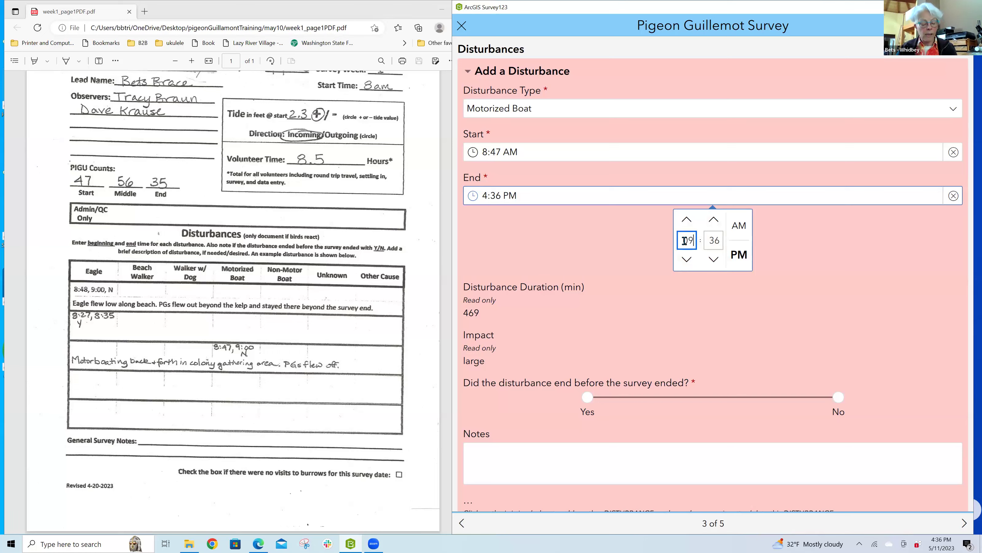
pyautogui.write('00')
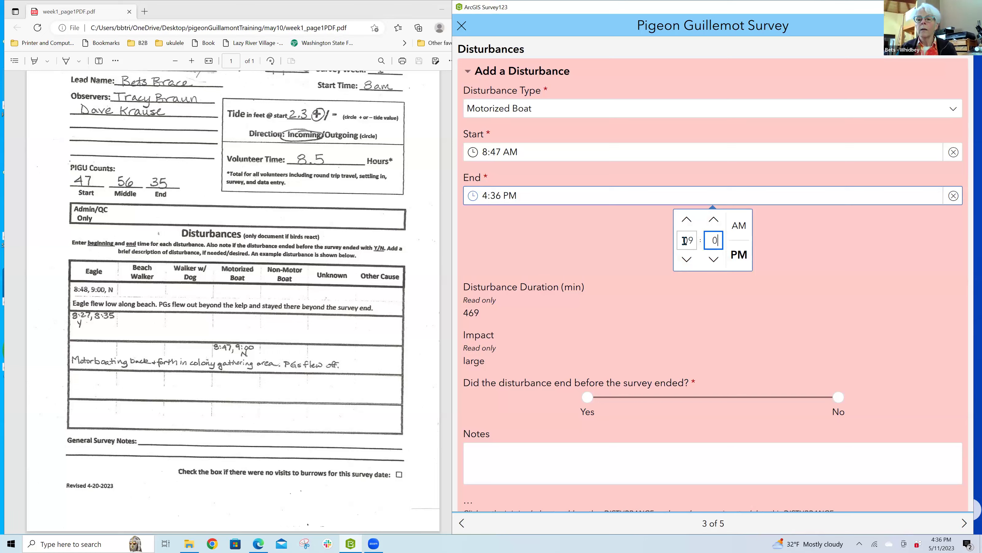
pyautogui.click(731, 237)
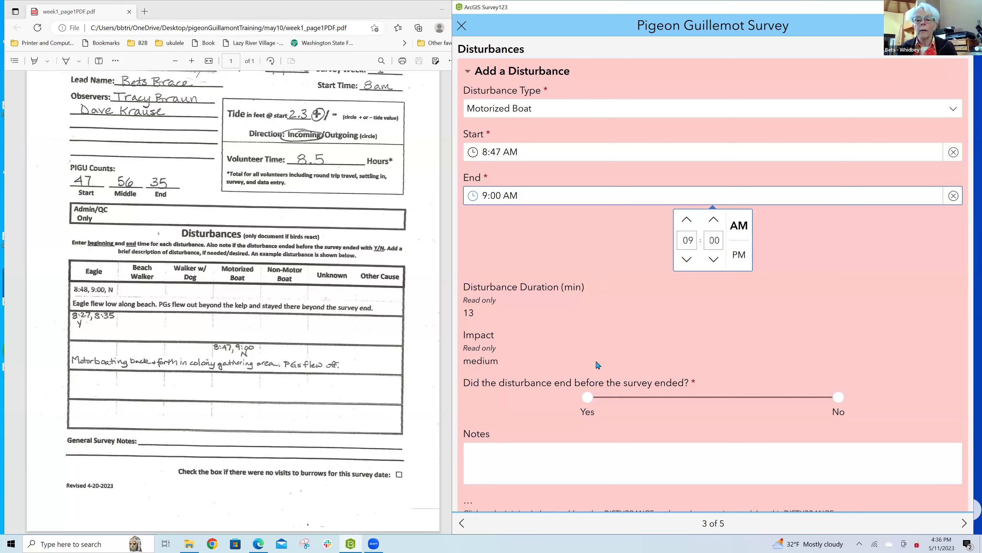
pyautogui.click(839, 400)
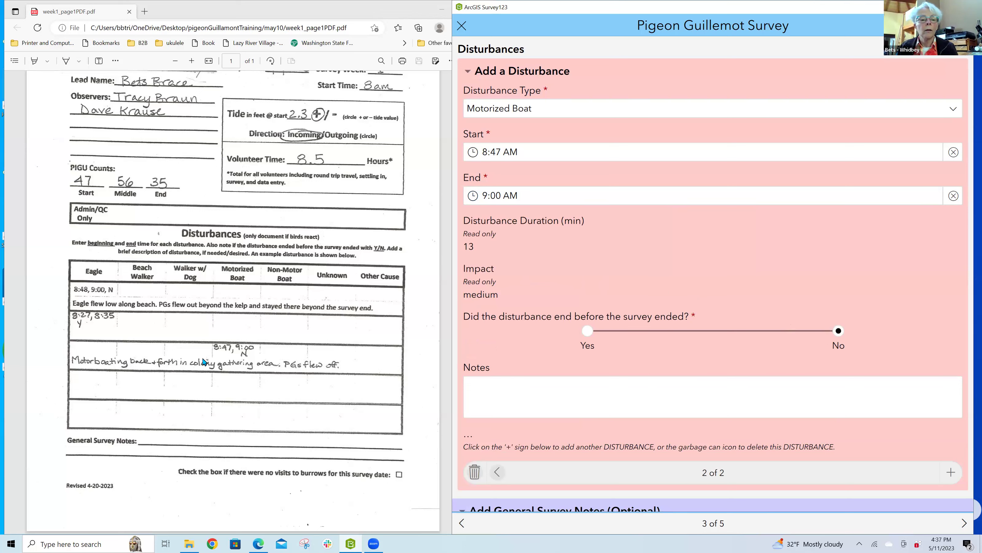
# Step: Enter and commit the boat note 'Motorboating back and forth in the colony gathering area. PGs flew off.'
pyautogui.click(546, 402)
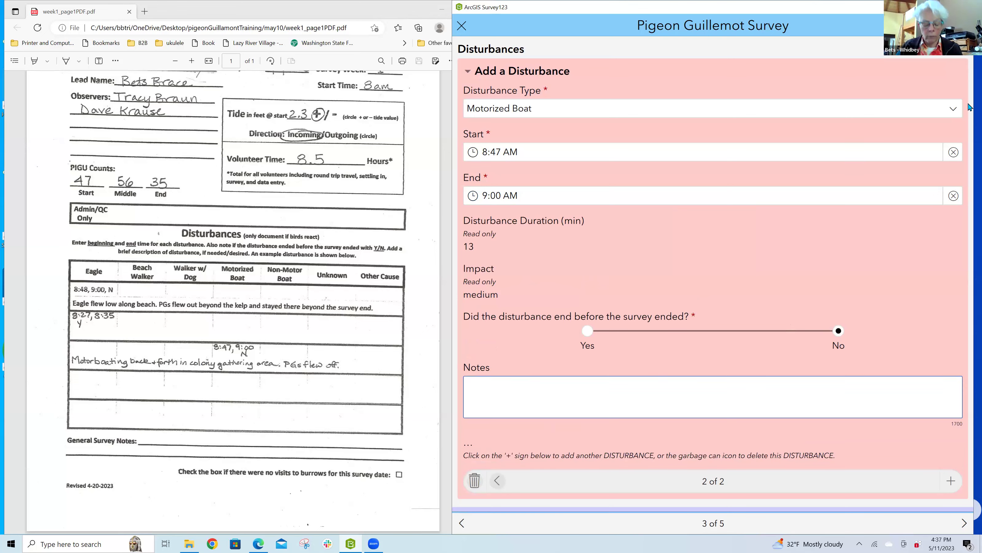
pyautogui.write('M')
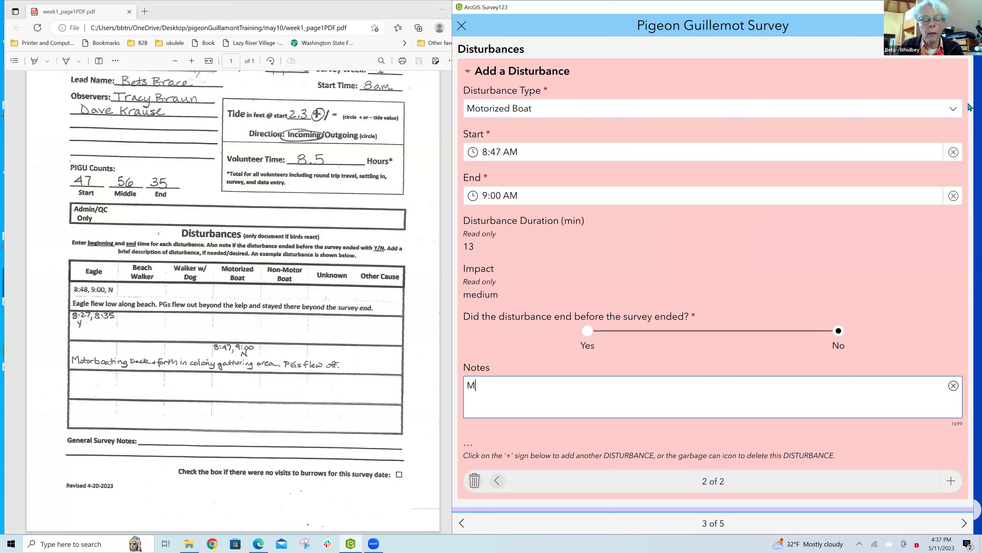
pyautogui.write('otor')
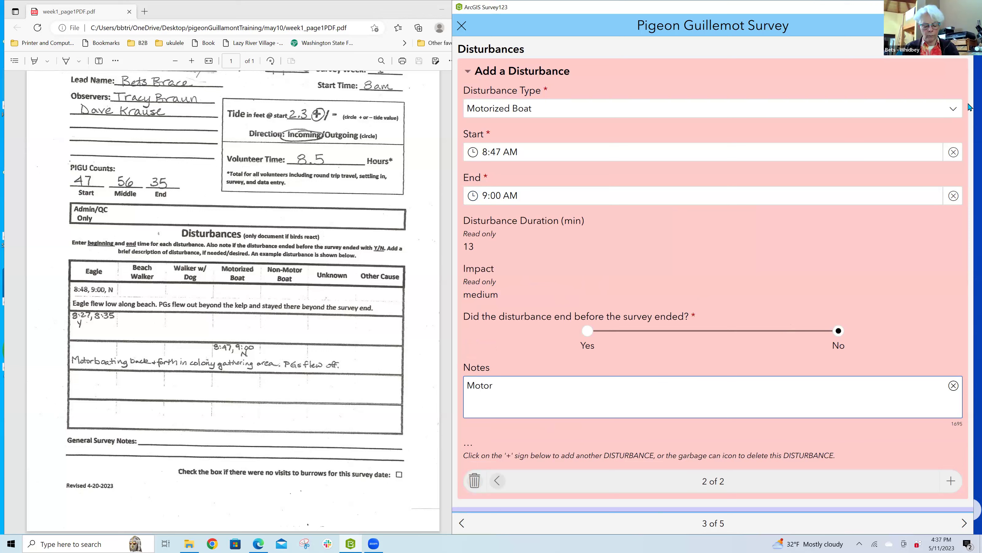
pyautogui.write('boating bac')
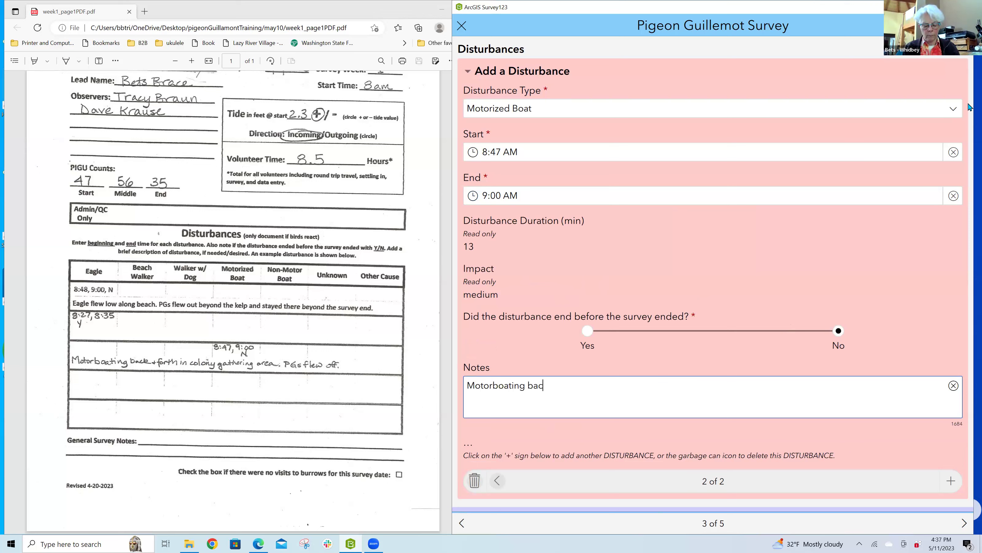
pyautogui.write('k and forth in the colony')
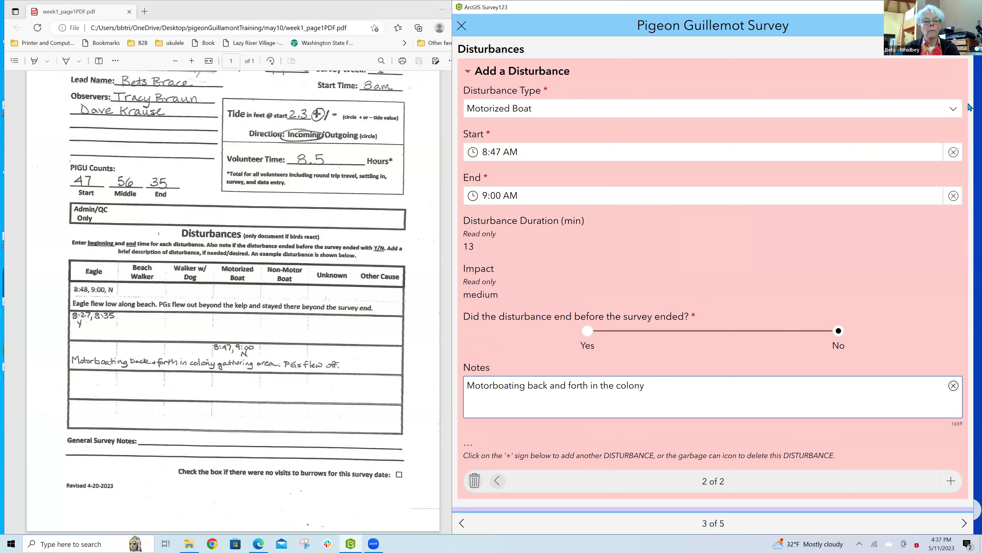
pyautogui.write(' gathering a')
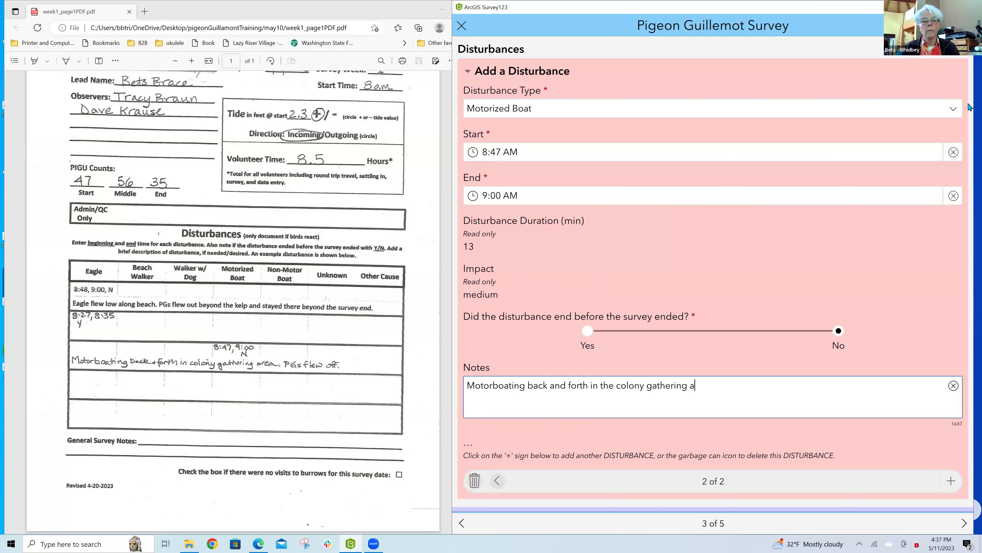
pyautogui.write('rea.  PG')
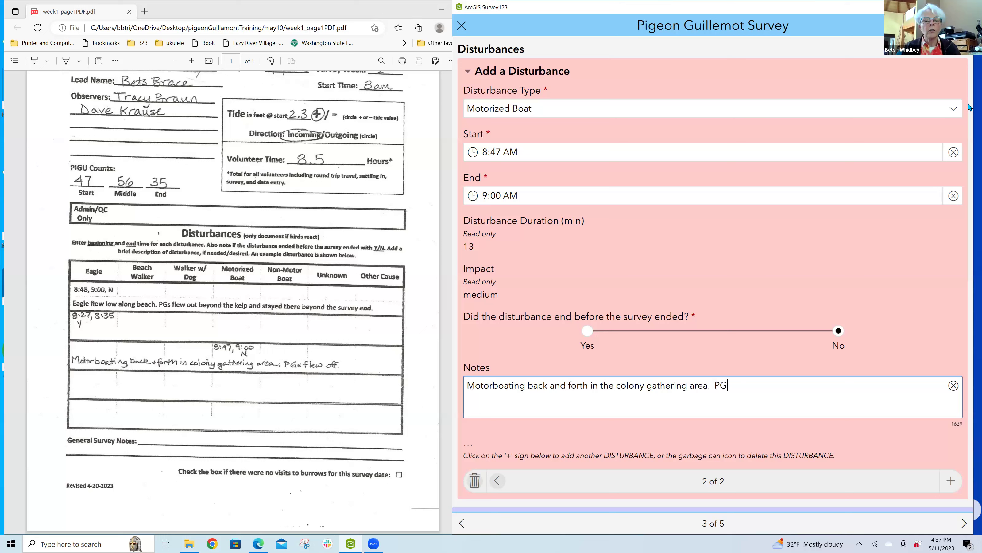
pyautogui.write('s flew off.')
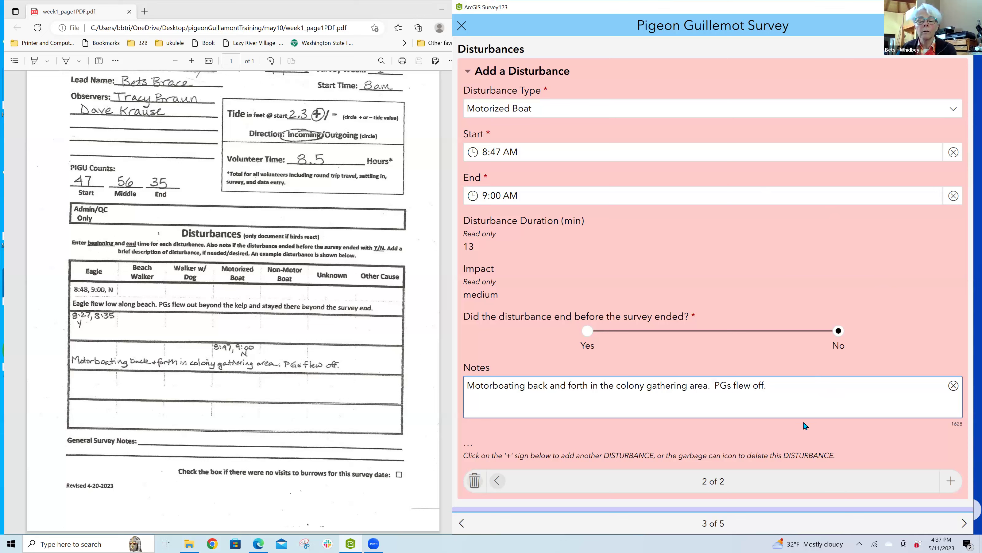
pyautogui.click(952, 482)
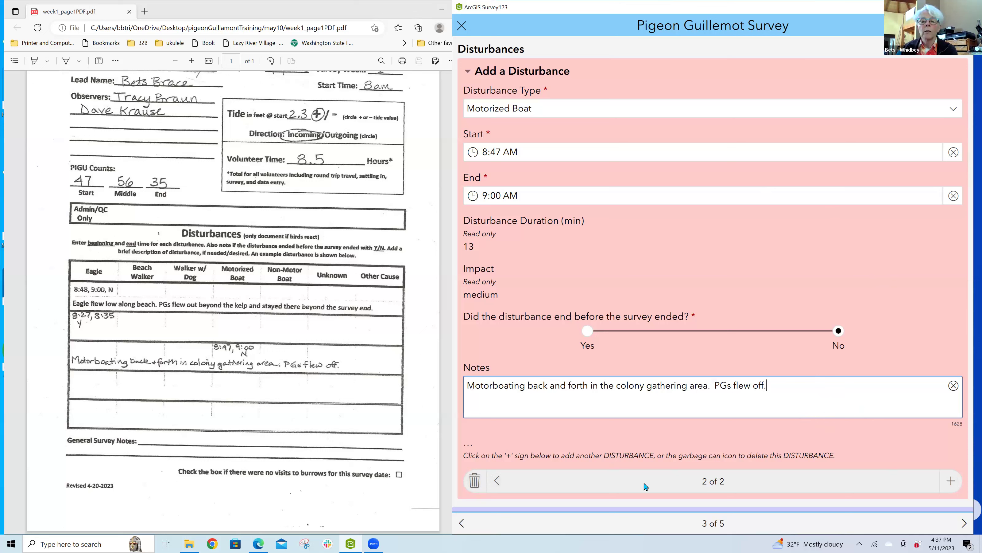
pyautogui.click(499, 481)
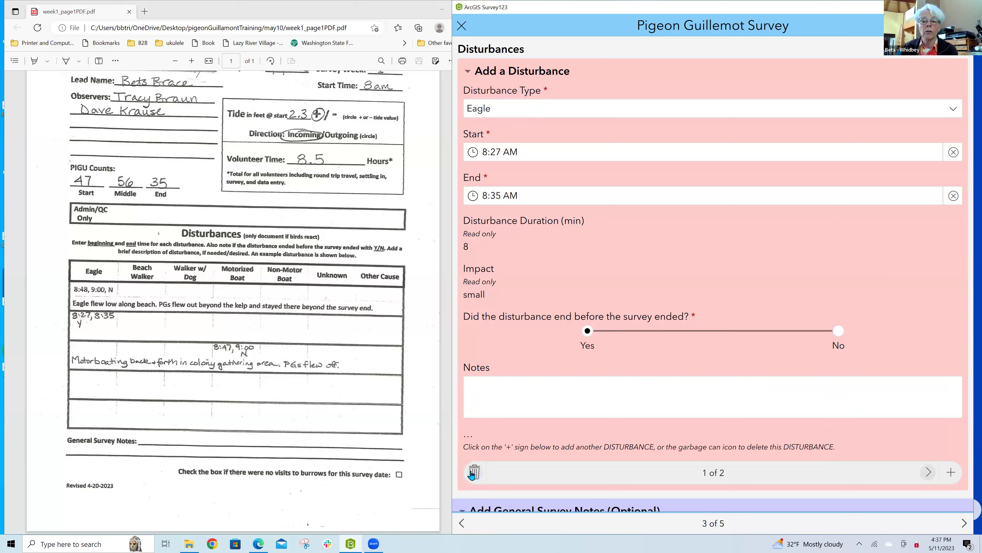
# Step: Page through the Eagle and Motorized Boat disturbance records and scroll down to the 'Scuba Divers' note
pyautogui.click(927, 473)
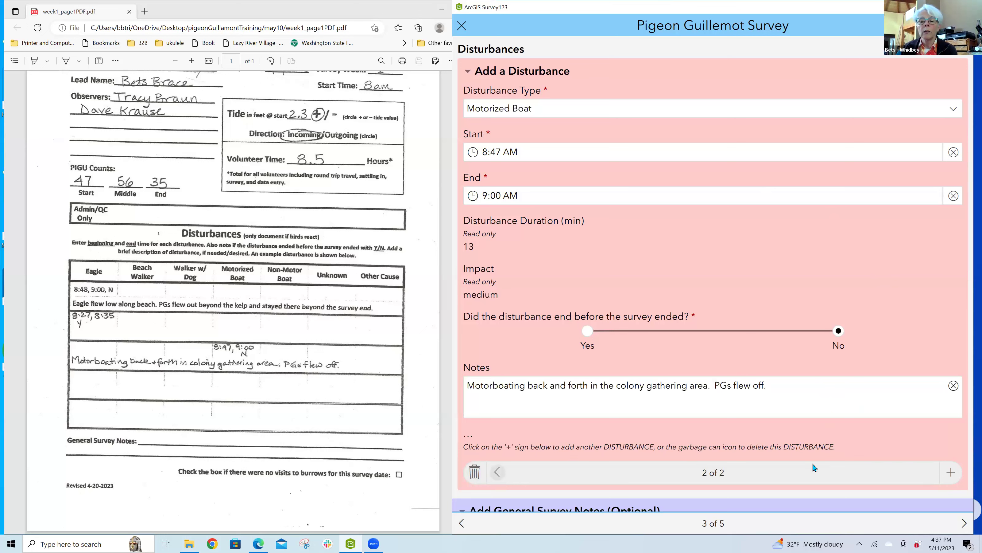
pyautogui.scroll(-2, 814, 467)
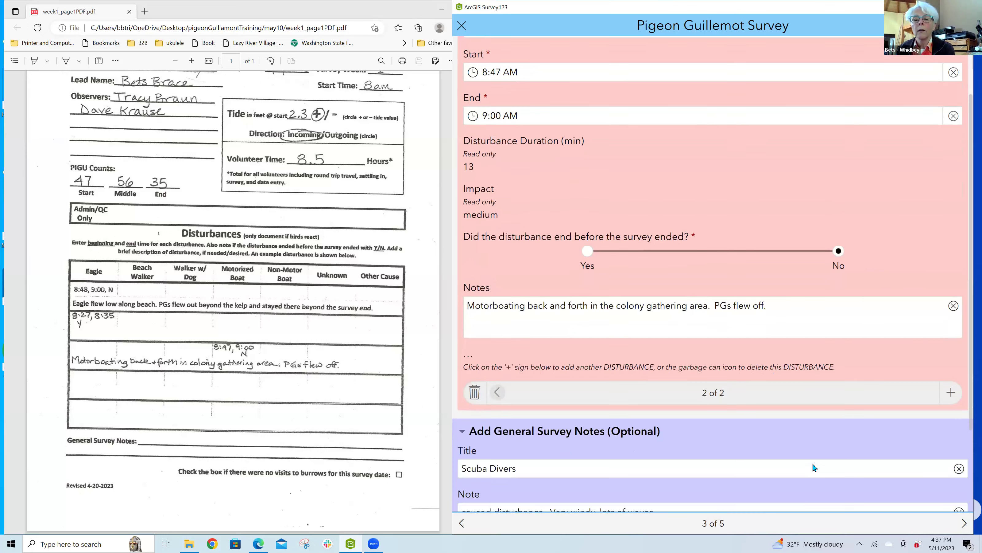
pyautogui.scroll(-2, 814, 467)
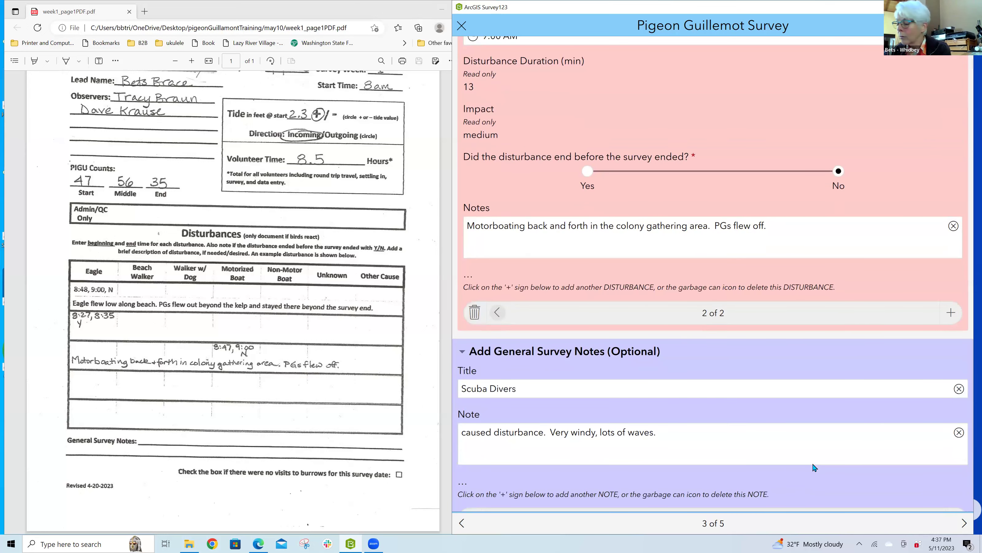
pyautogui.scroll(-1, 815, 467)
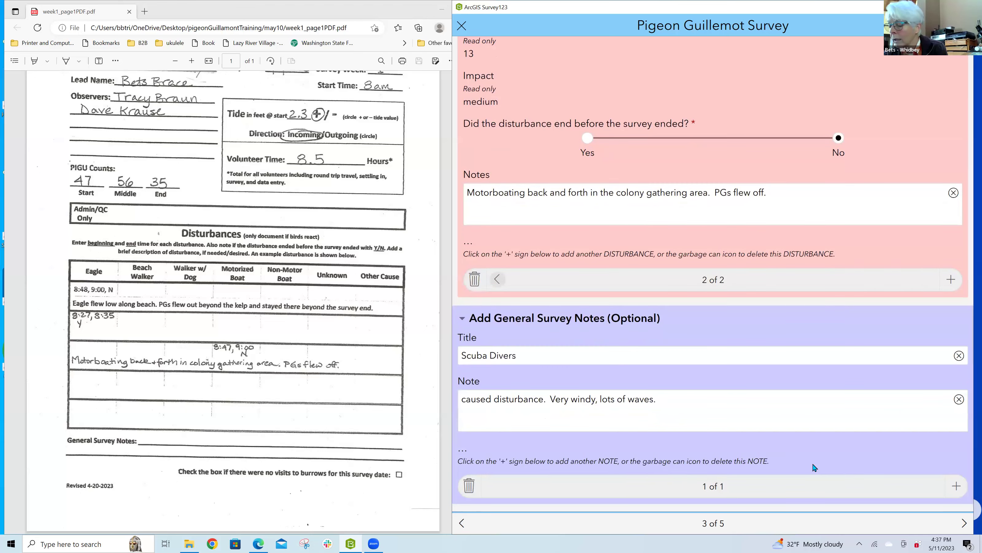
pyautogui.click(963, 524)
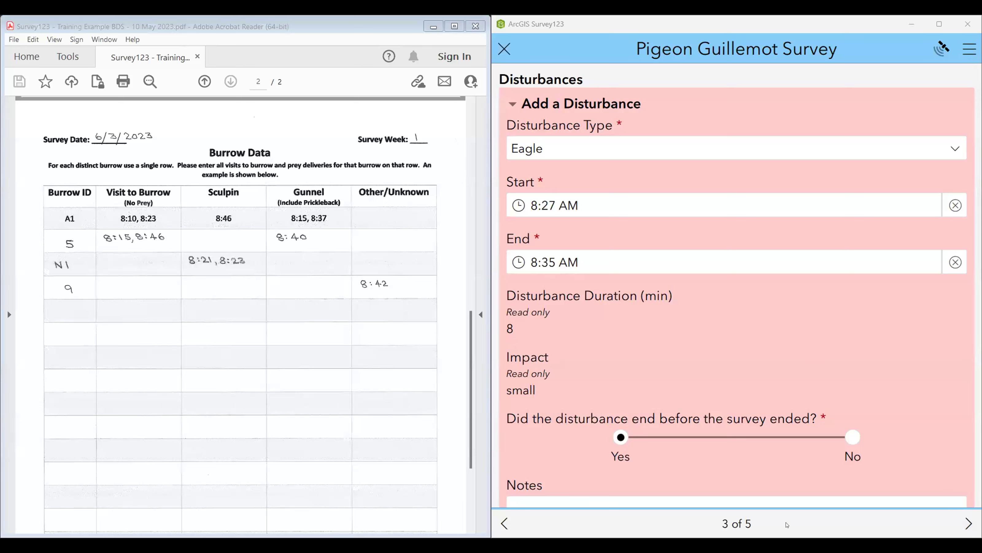
# Step: Advance through Attachments to the Survey Summary (2 no-prey, 4 prey, 6 total visits), then step back
pyautogui.click(968, 522)
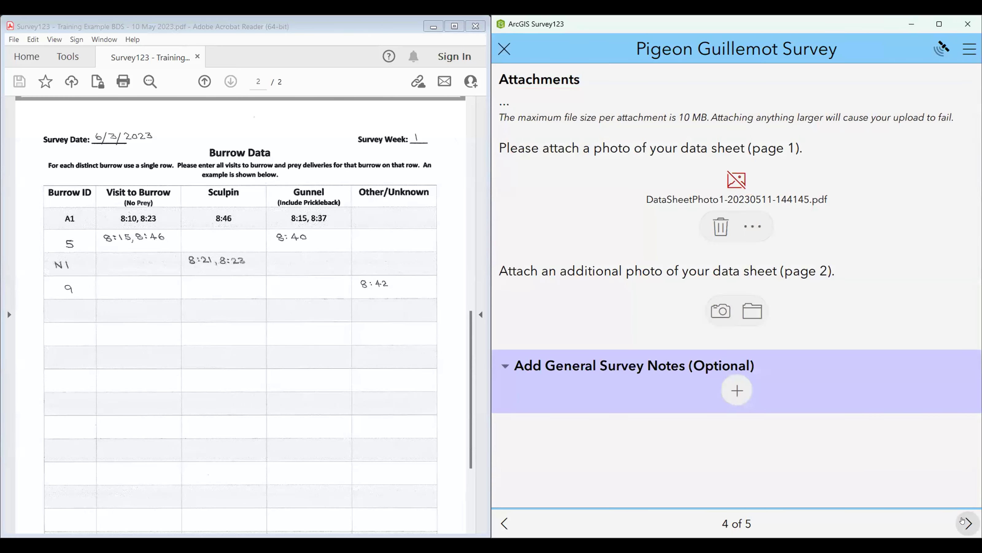
pyautogui.click(963, 519)
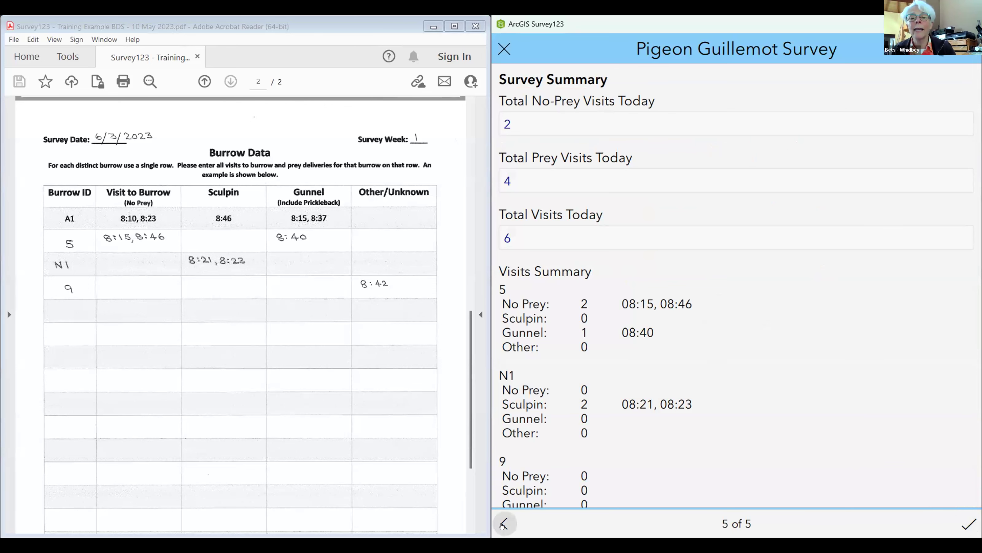
pyautogui.click(503, 523)
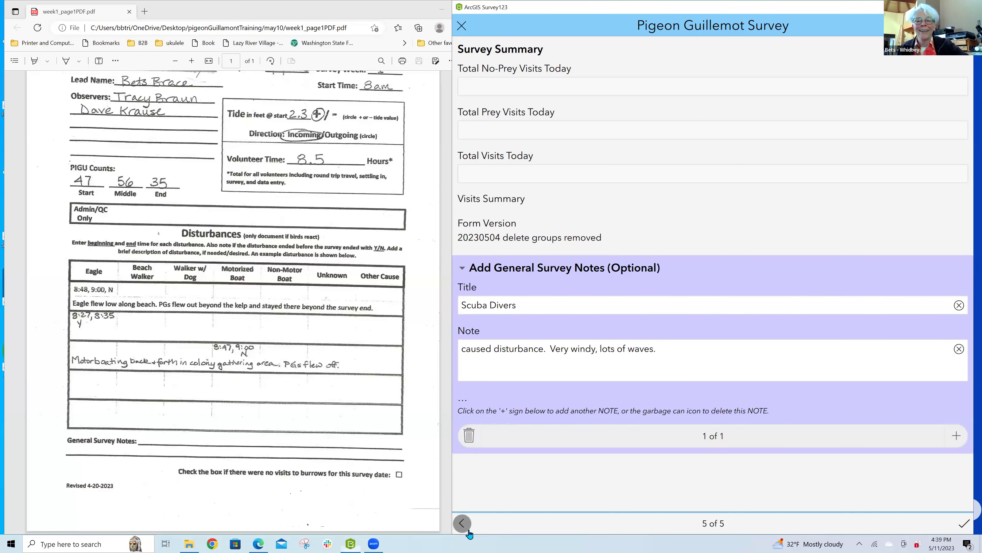
# Step: Step back from the summary page to page 4 of 5, Attachments
pyautogui.click(462, 523)
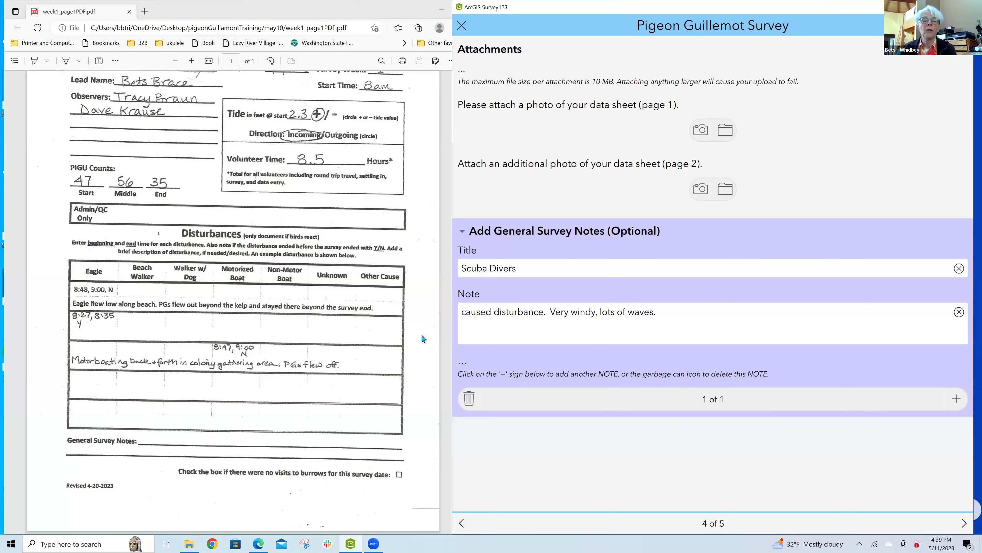
pyautogui.scroll(2, 424, 339)
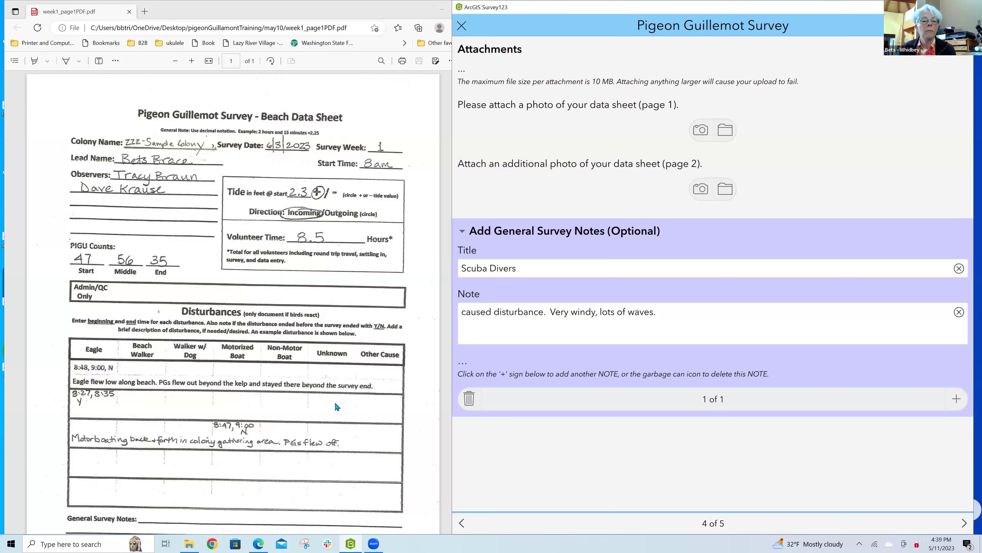
pyautogui.scroll(-3, 336, 407)
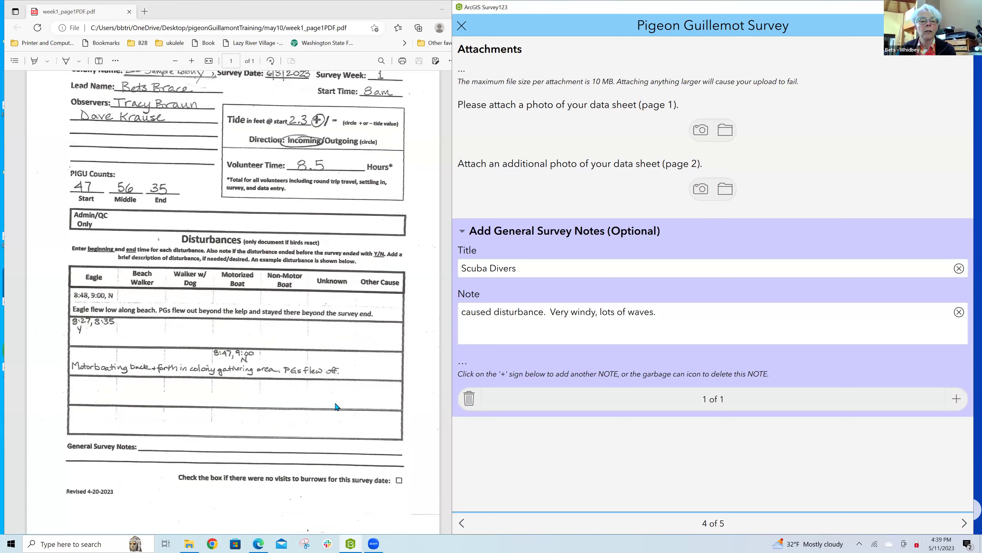
pyautogui.scroll(3, 335, 405)
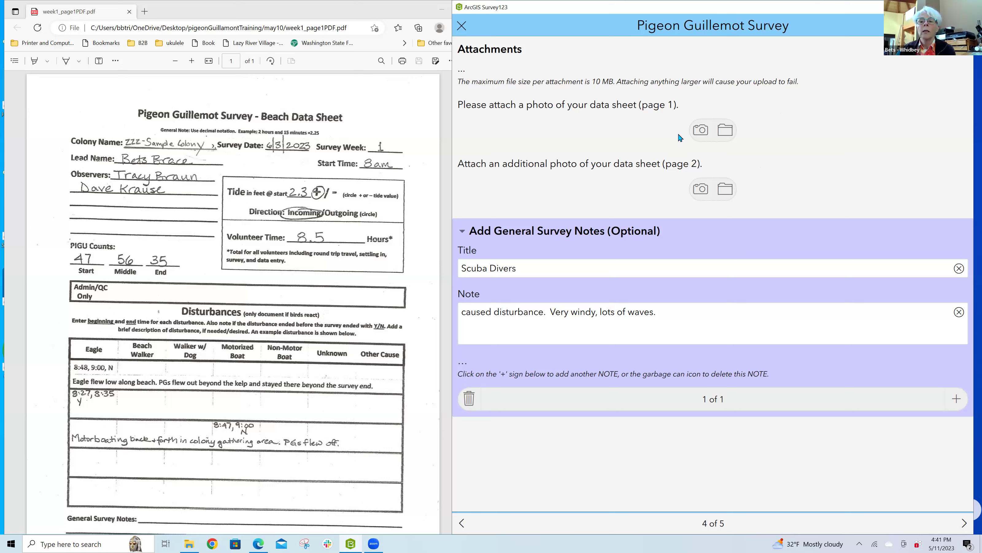
# Step: Attach week1_page1PDF from Desktop > pigeonGuillamontTraining > may10 to the page-1 slot, using the All files filter
pyautogui.click(724, 135)
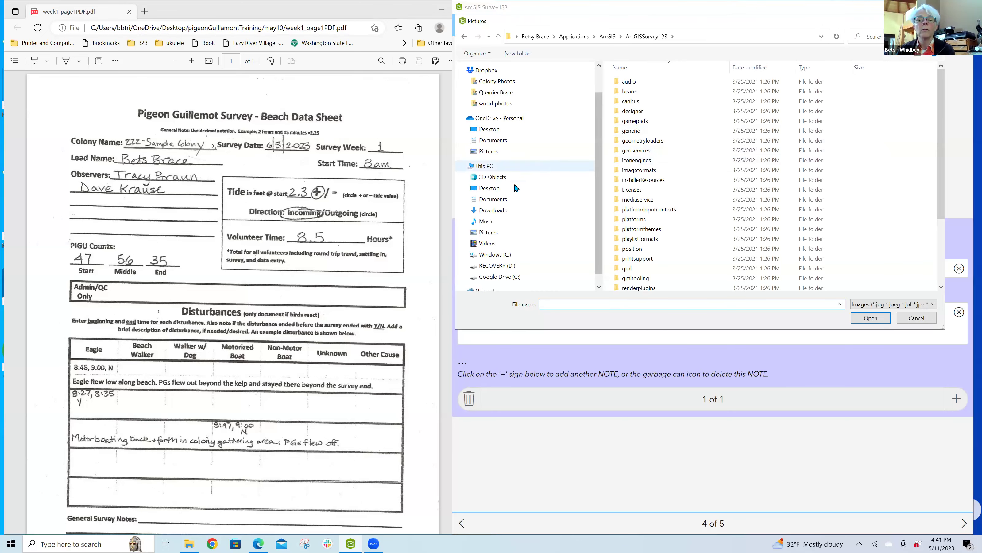
pyautogui.click(467, 190)
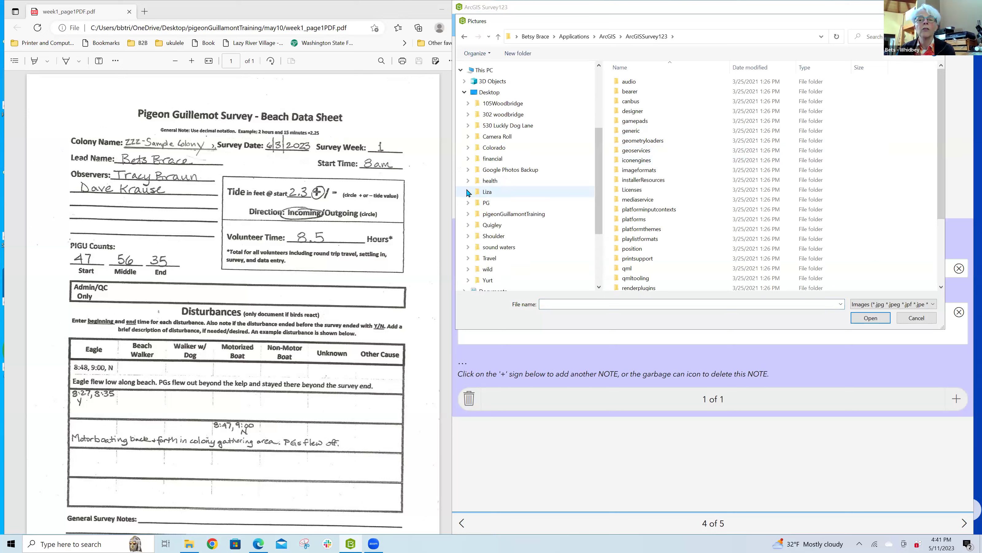
pyautogui.click(468, 214)
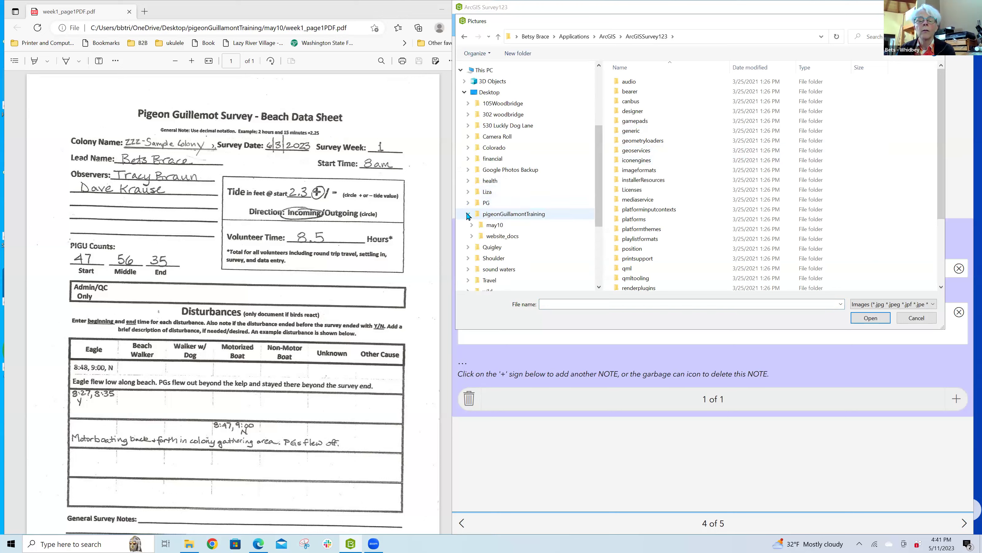
pyautogui.click(491, 227)
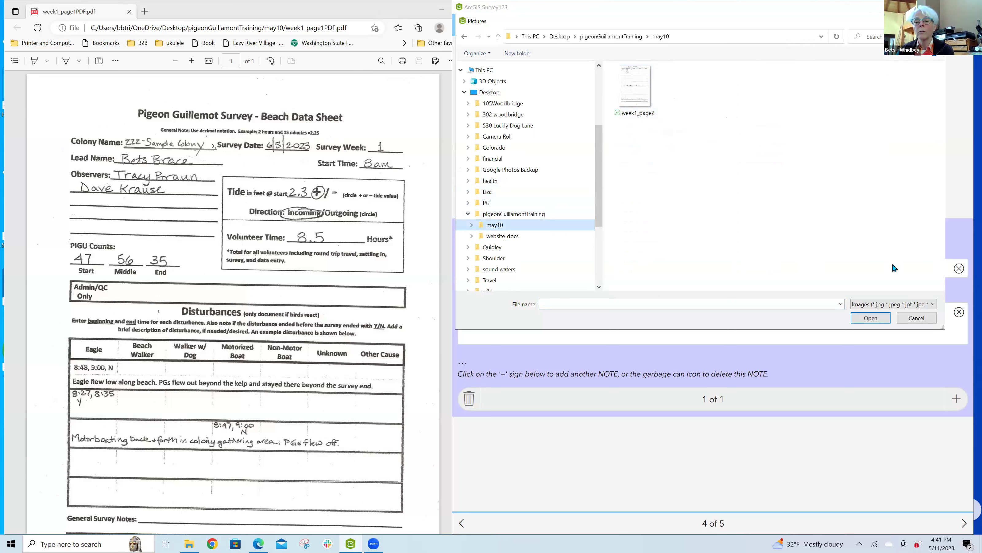
pyautogui.click(868, 305)
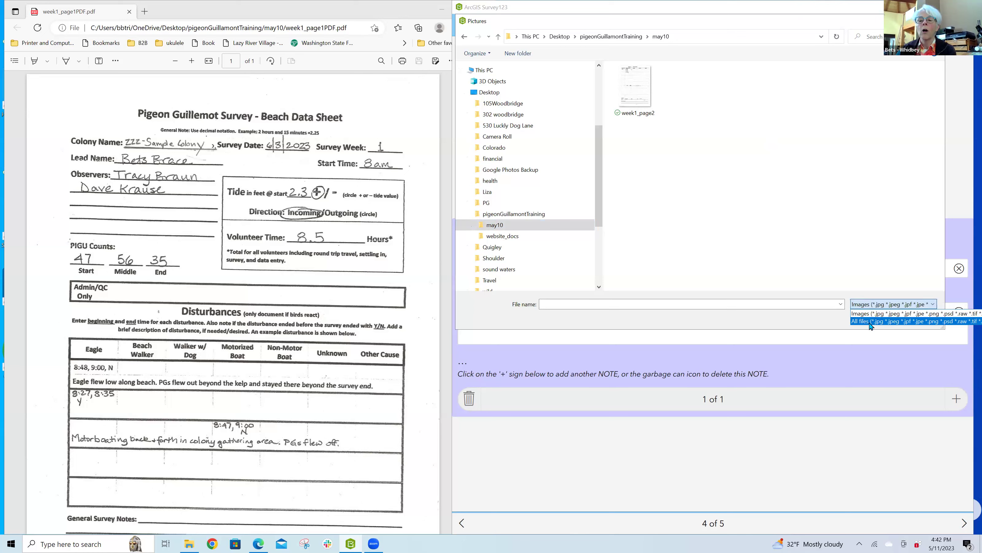
pyautogui.click(871, 322)
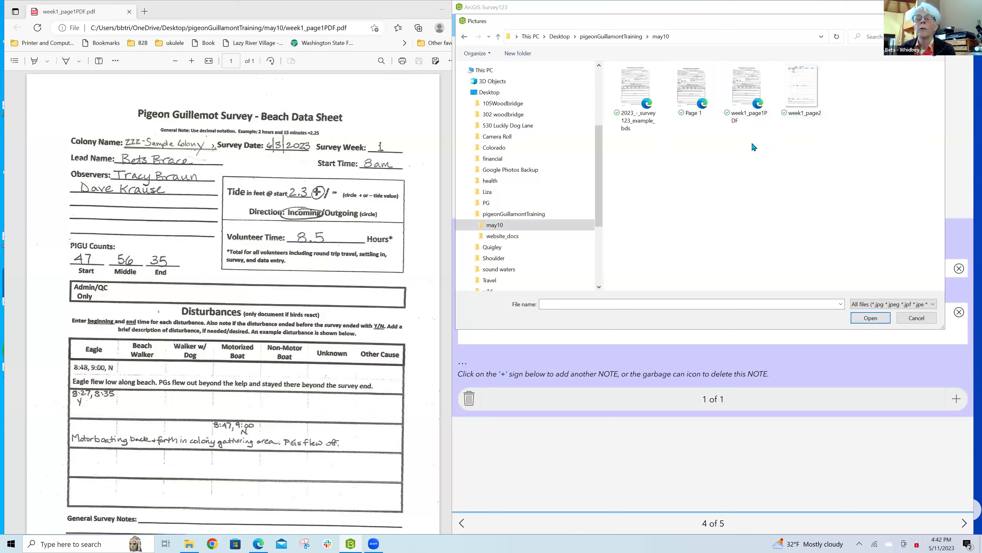
pyautogui.click(749, 97)
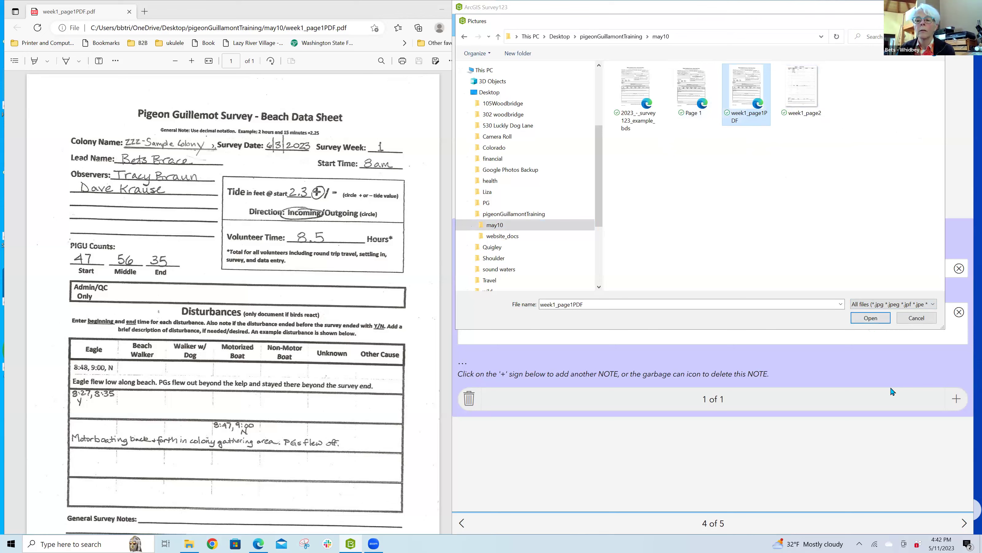
pyautogui.click(873, 321)
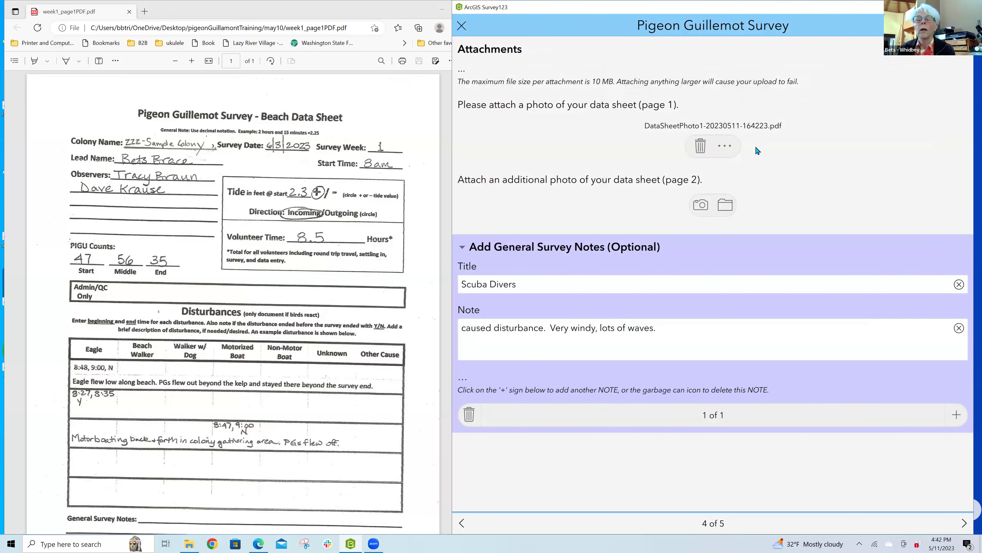
# Step: Attach week1_page2 from Desktop > pigeonGuillamontTraining > may10 to the page-2 data-sheet slot
pyautogui.click(725, 209)
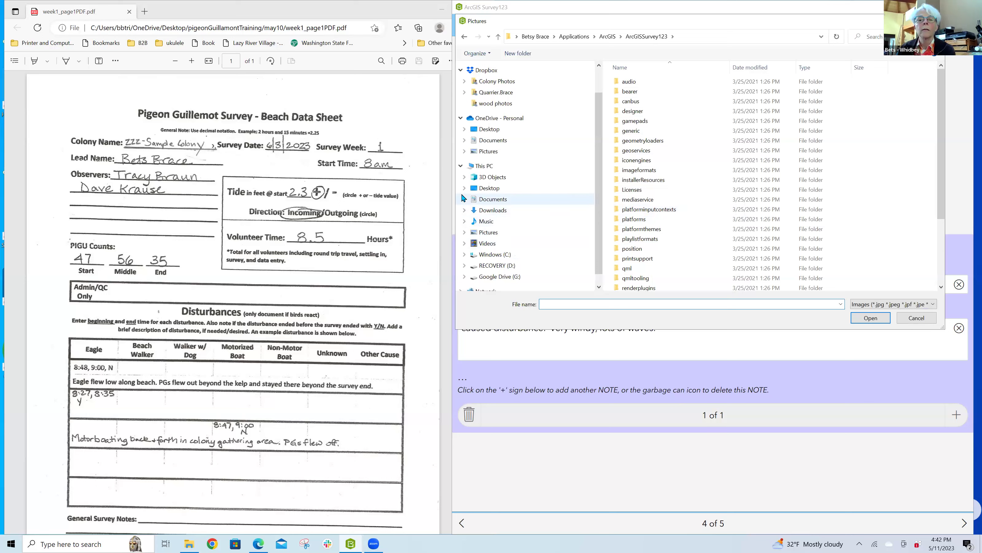
pyautogui.click(464, 188)
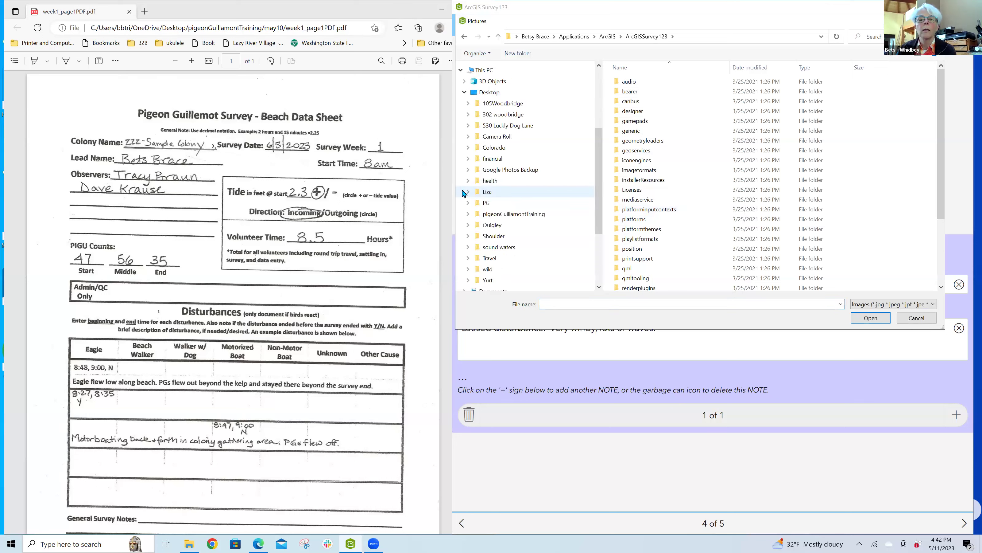
pyautogui.click(468, 214)
pyautogui.click(494, 226)
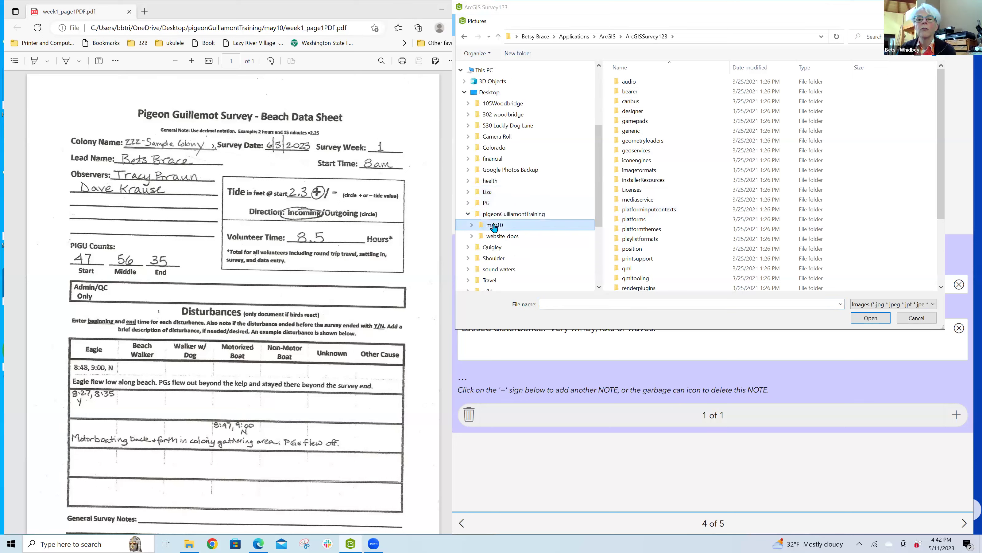
pyautogui.doubleClick(643, 98)
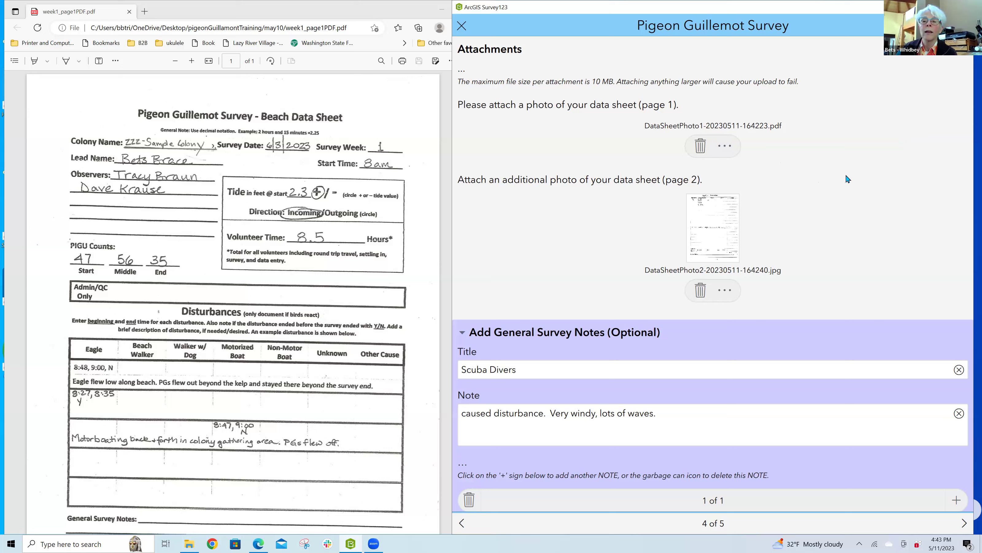
# Step: Delete the page-1 PDF attachment, confirming in the Delete Image dialog
pyautogui.click(701, 147)
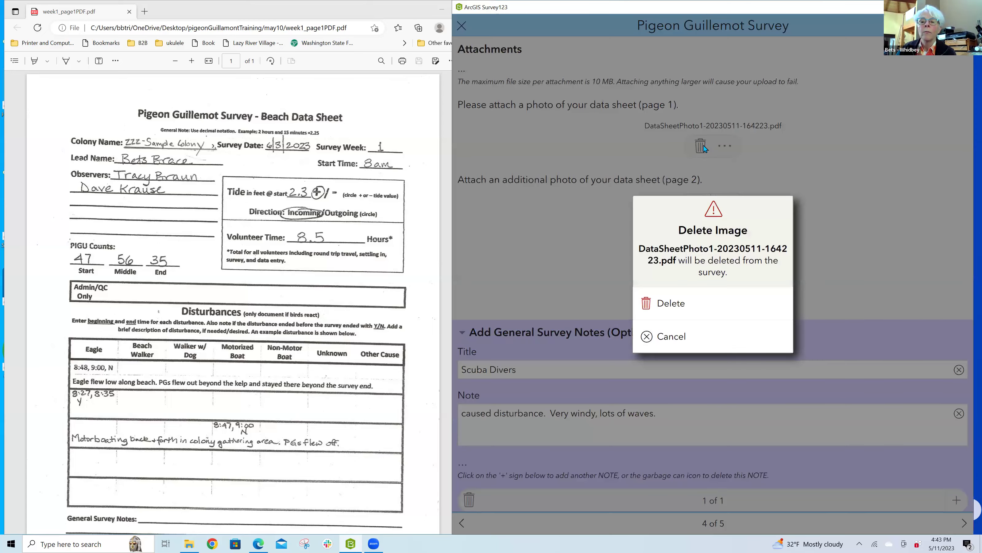
pyautogui.click(683, 306)
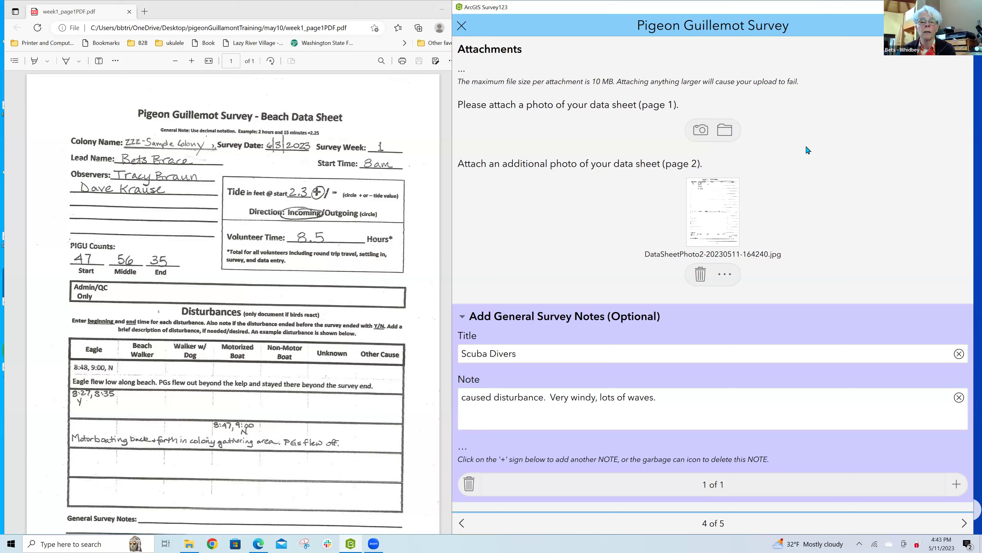
# Step: Browse to may10 with All files shown and attach week1_page1PDF to the page-1 slot again
pyautogui.click(727, 134)
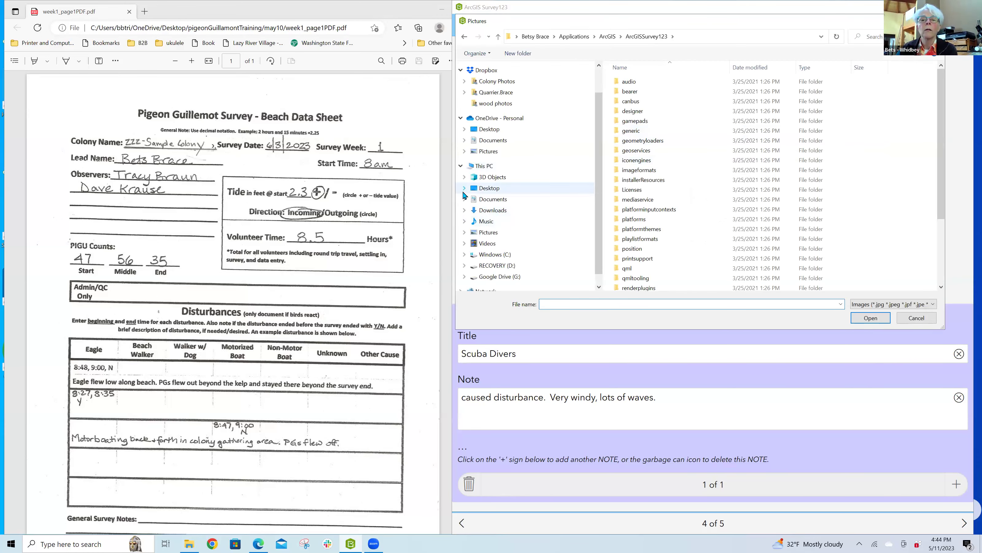
pyautogui.click(463, 190)
pyautogui.click(467, 214)
pyautogui.click(493, 227)
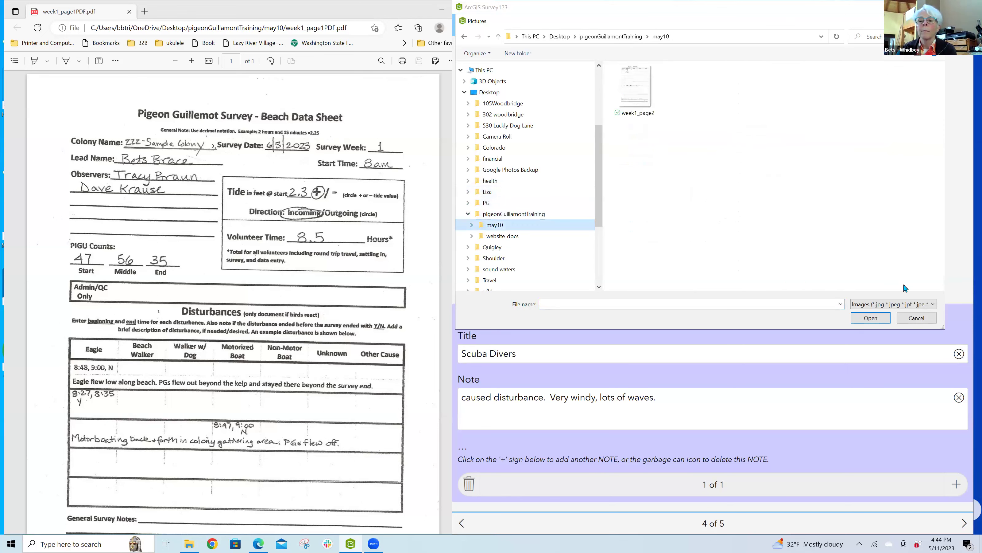
pyautogui.click(901, 305)
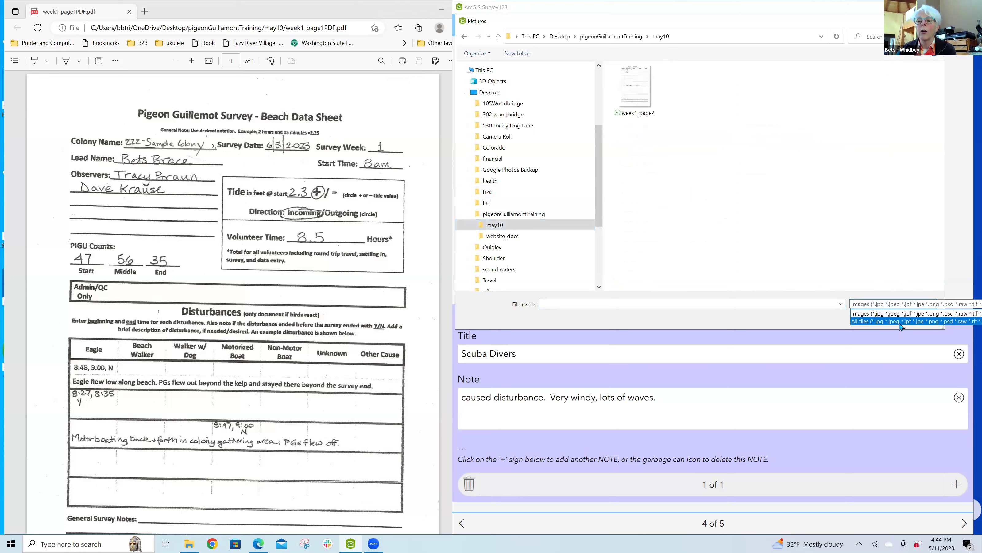
pyautogui.click(900, 321)
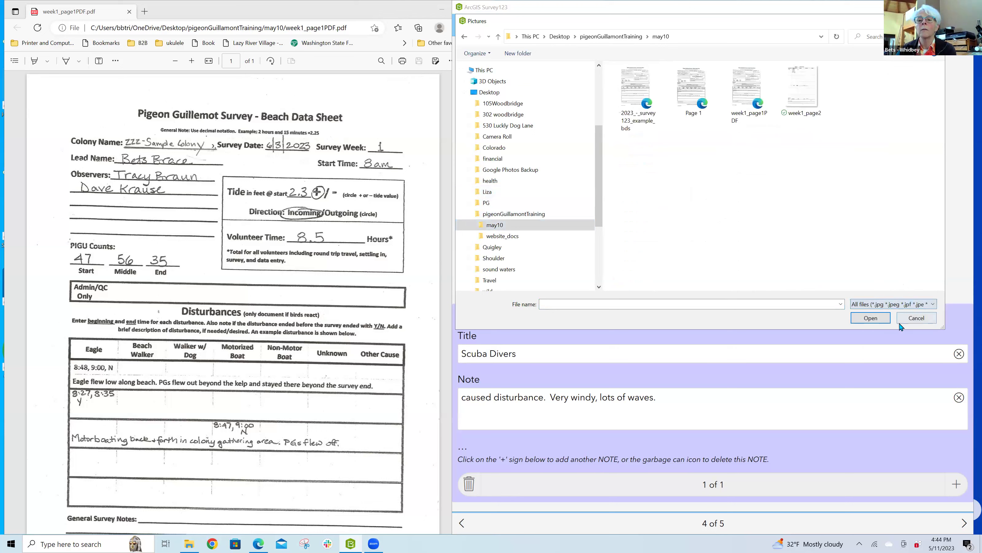
pyautogui.doubleClick(758, 93)
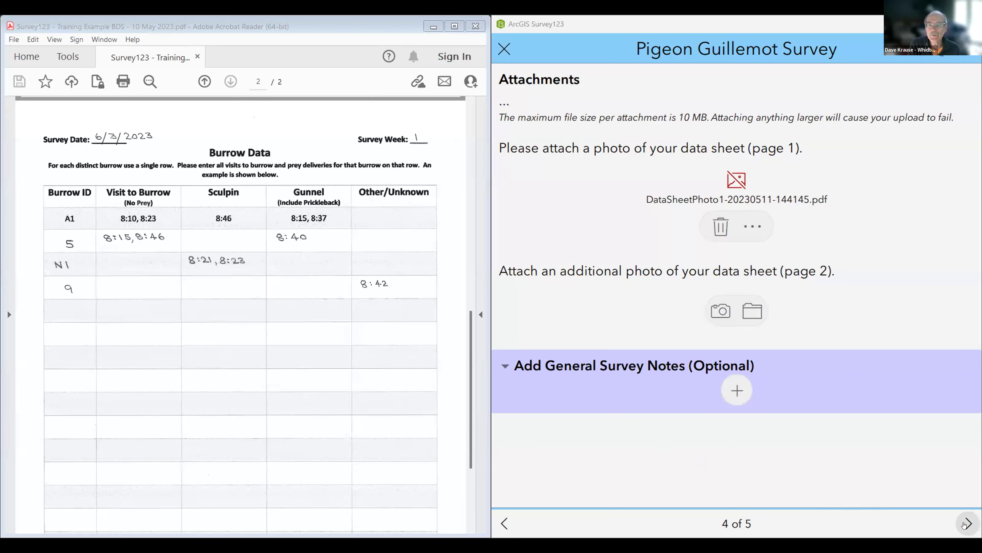
# Step: Advance from page 4 to page 5 of 5, showing 2 no-prey, 4 prey and 6 total visits
pyautogui.click(966, 524)
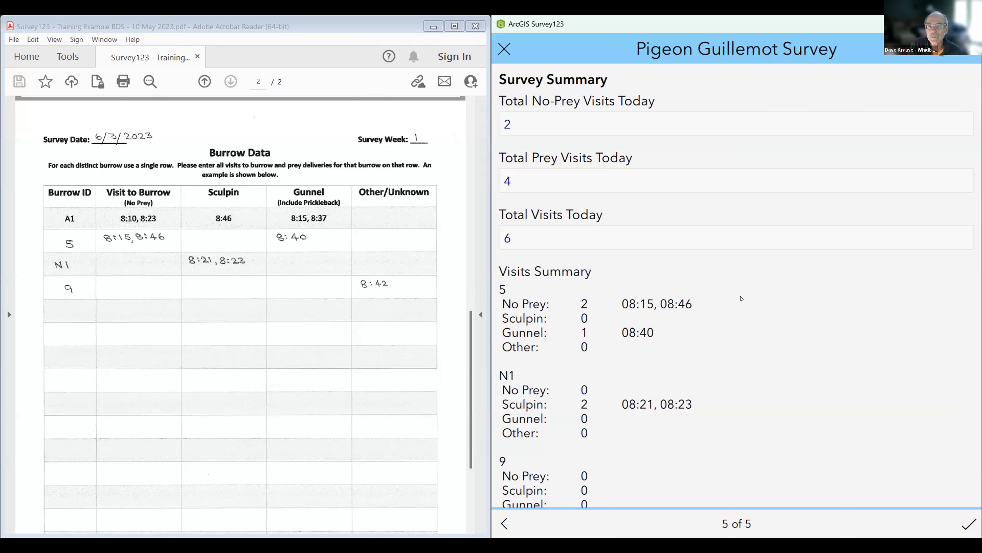
pyautogui.scroll(-2, 742, 299)
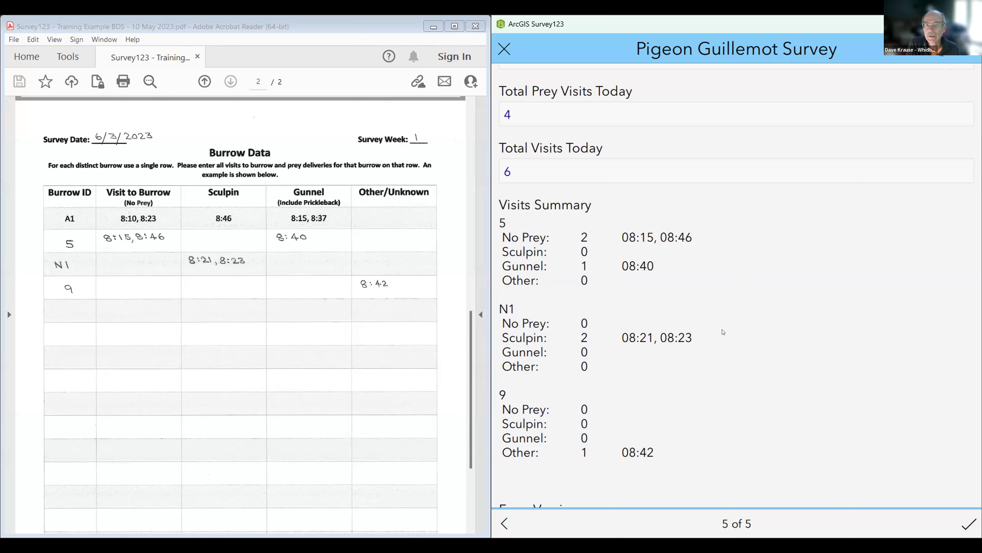
pyautogui.scroll(2, 747, 297)
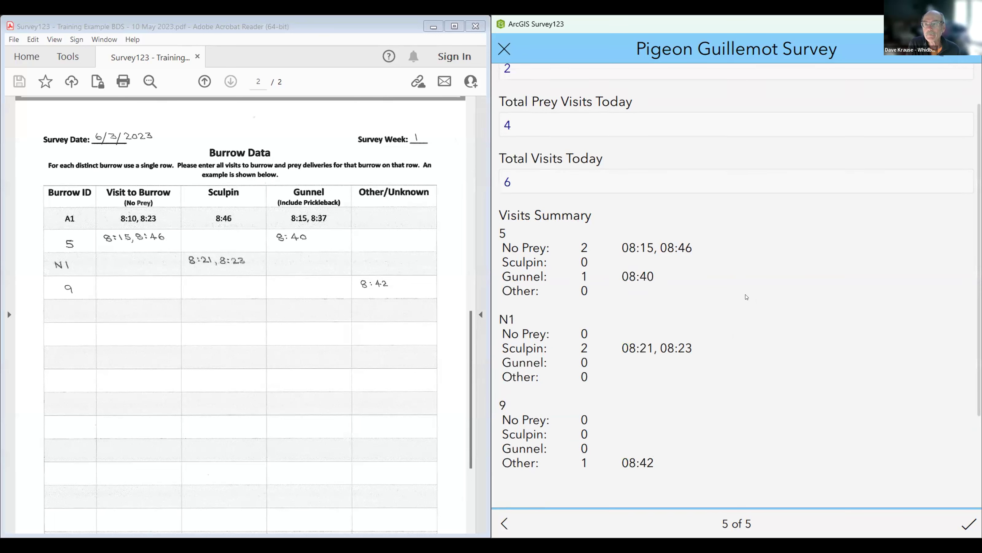
pyautogui.scroll(-1, 746, 296)
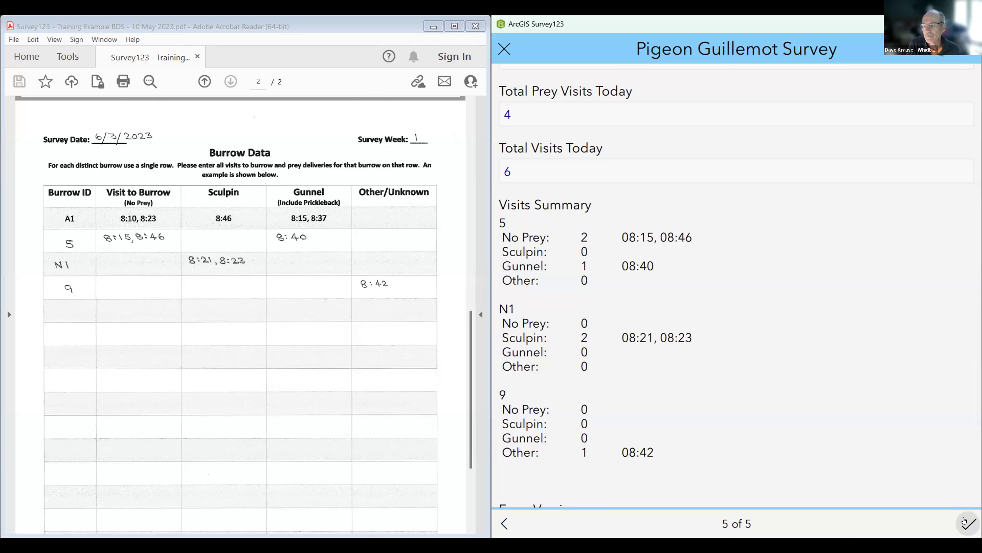
pyautogui.click(965, 521)
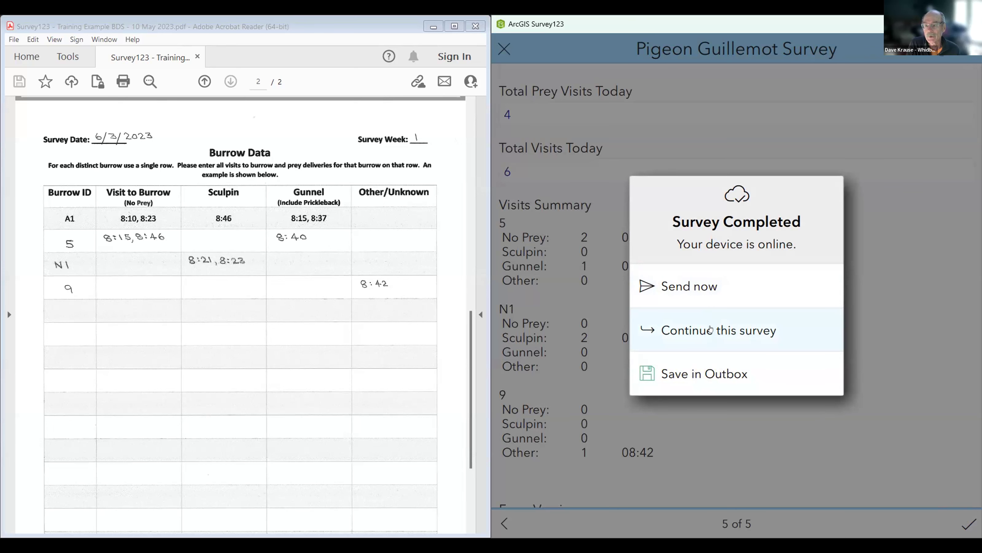
pyautogui.click(712, 329)
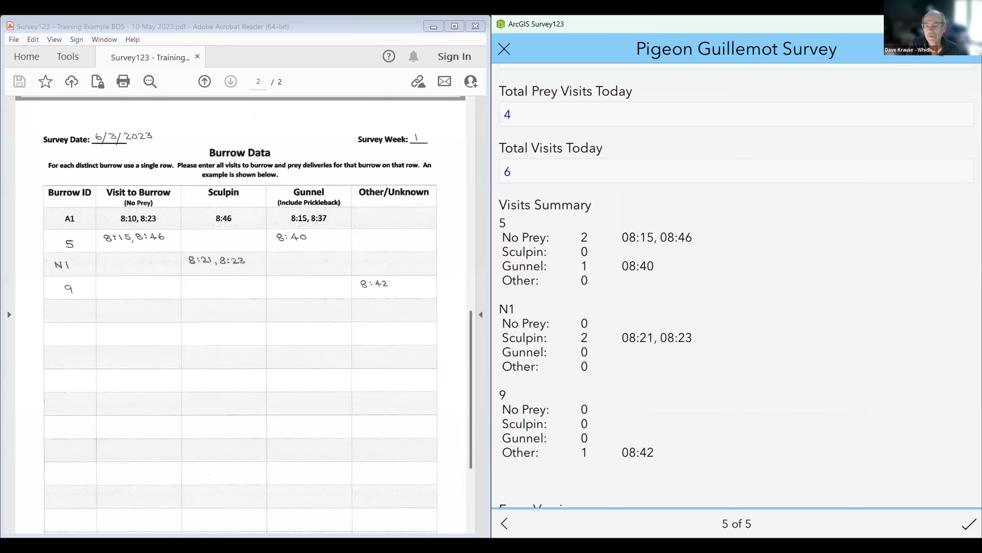
pyautogui.click(504, 523)
pyautogui.click(505, 523)
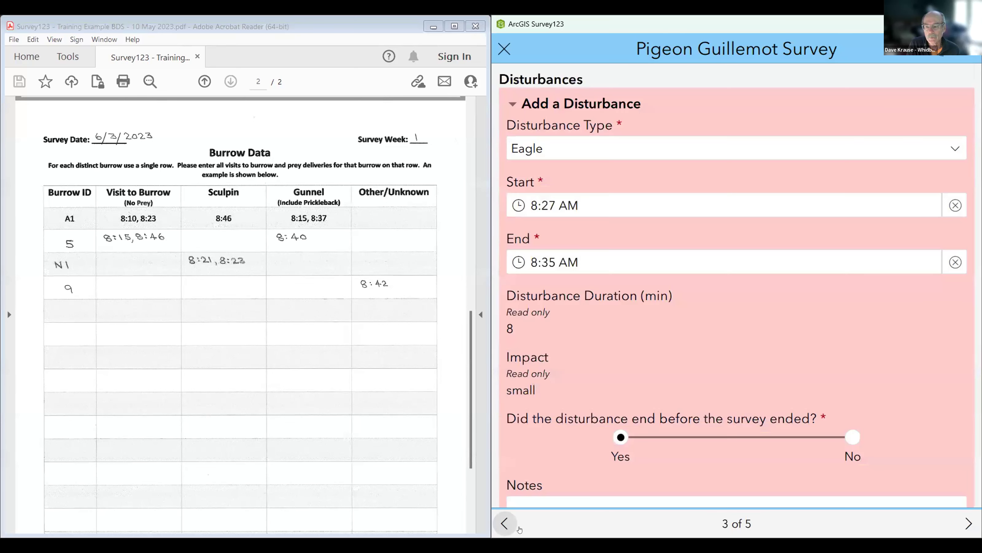
pyautogui.click(963, 524)
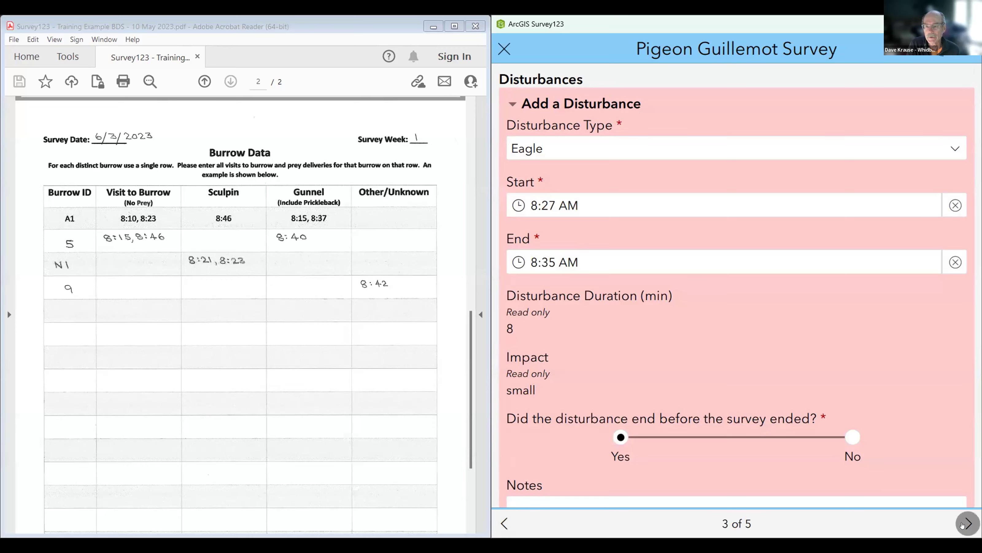
pyautogui.click(963, 523)
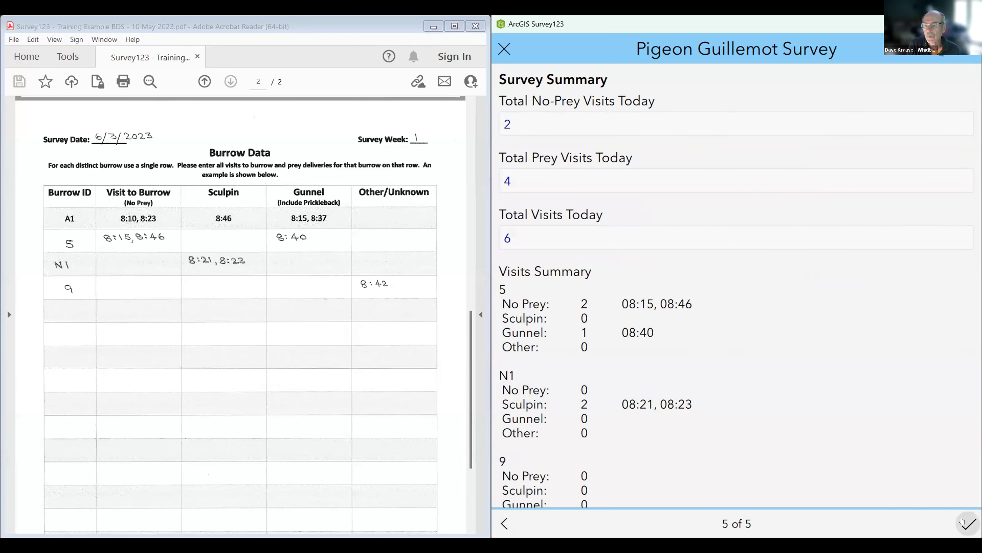
# Step: Return to the unsent Pigeon Guillemot survey from Survey Completed and bring up the Close Survey choices
pyautogui.click(963, 522)
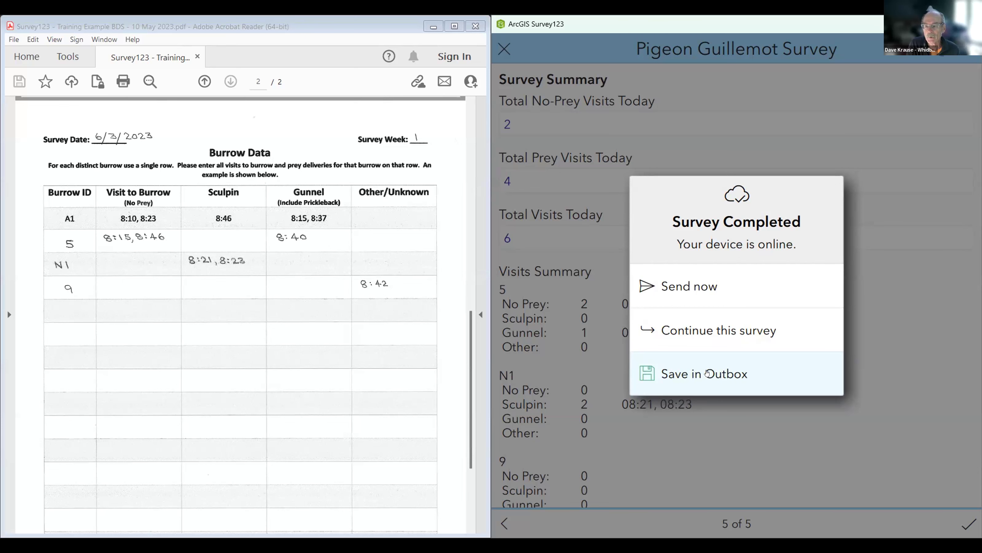
pyautogui.click(707, 330)
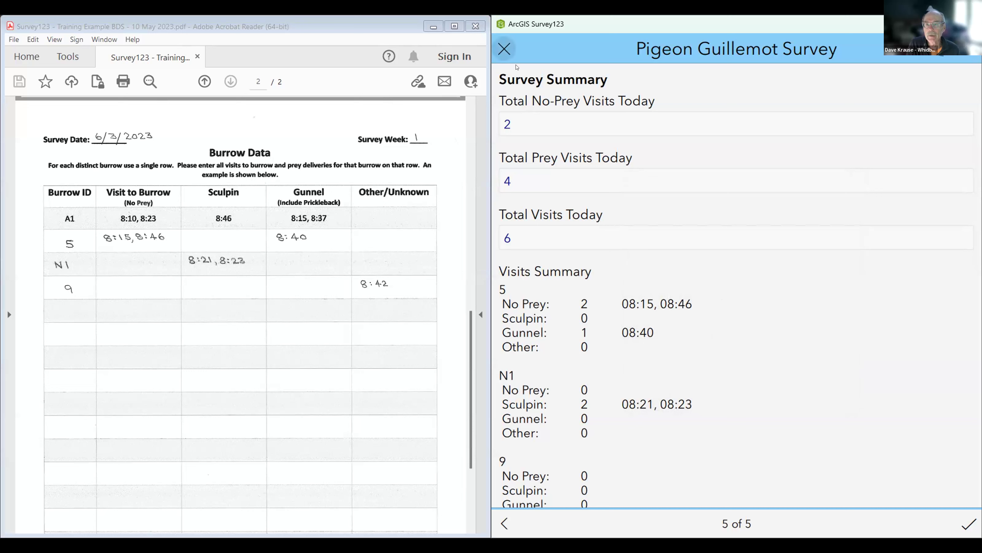
pyautogui.click(507, 52)
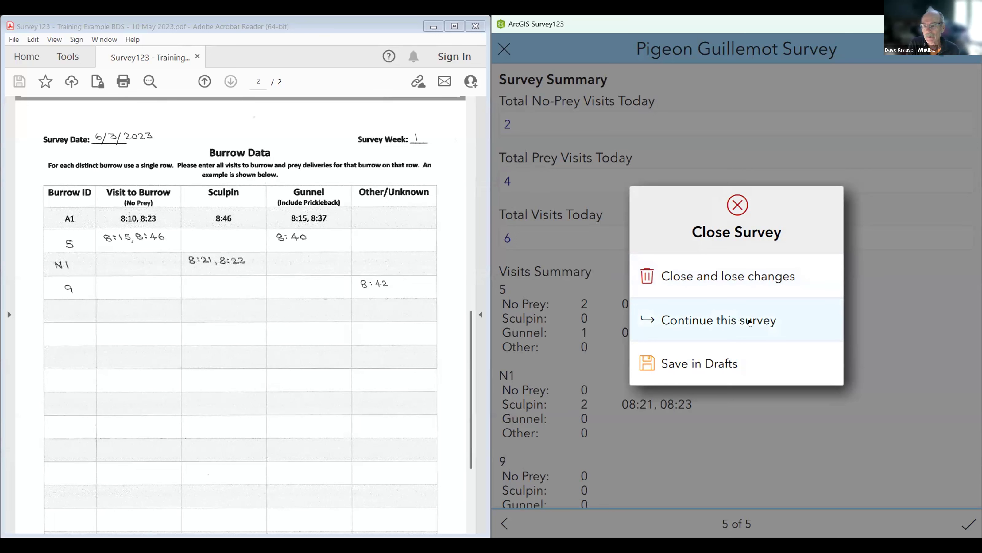
# Step: Save the survey in Drafts as 'whidbey – ZZZ – Sample Colony for Testing – 6/03/2023'
pyautogui.click(709, 320)
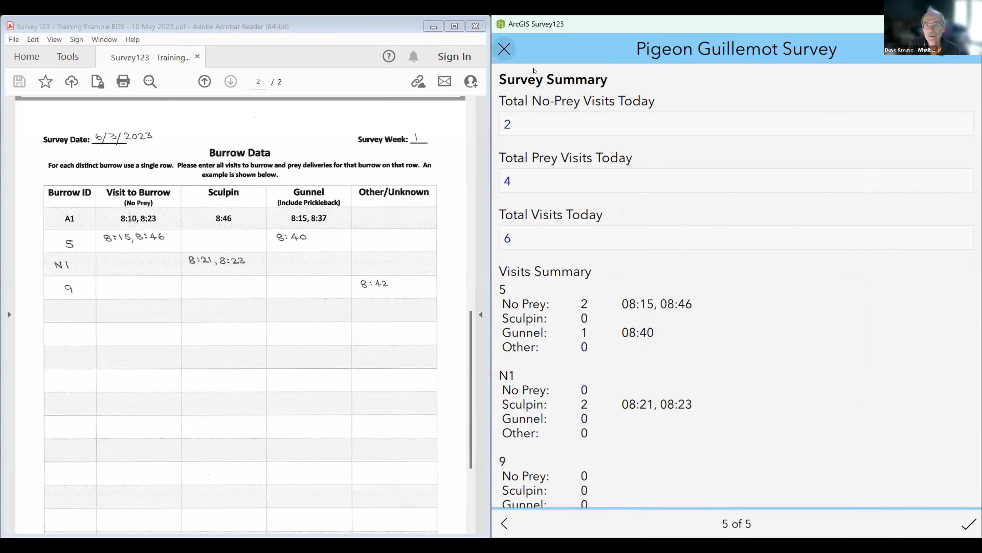
pyautogui.click(505, 48)
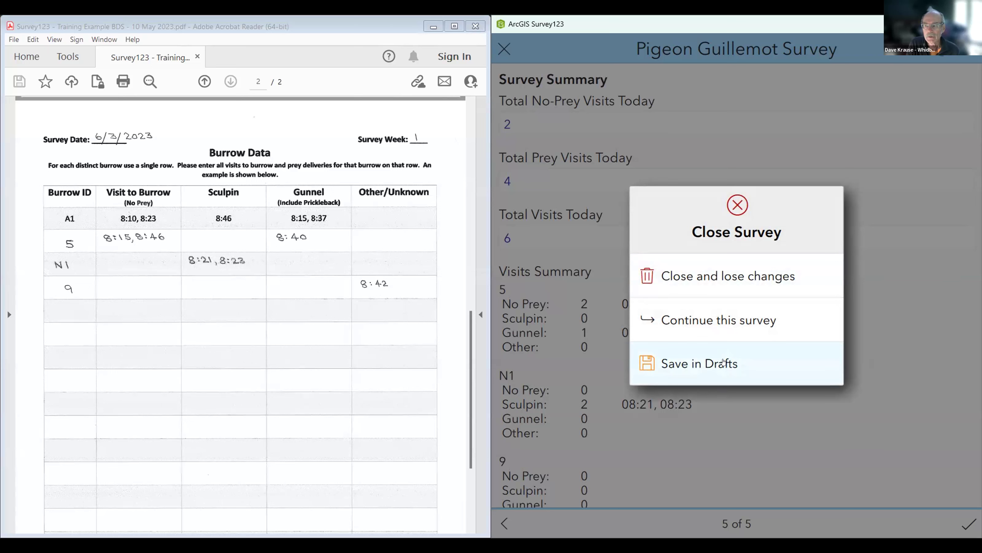
pyautogui.click(722, 362)
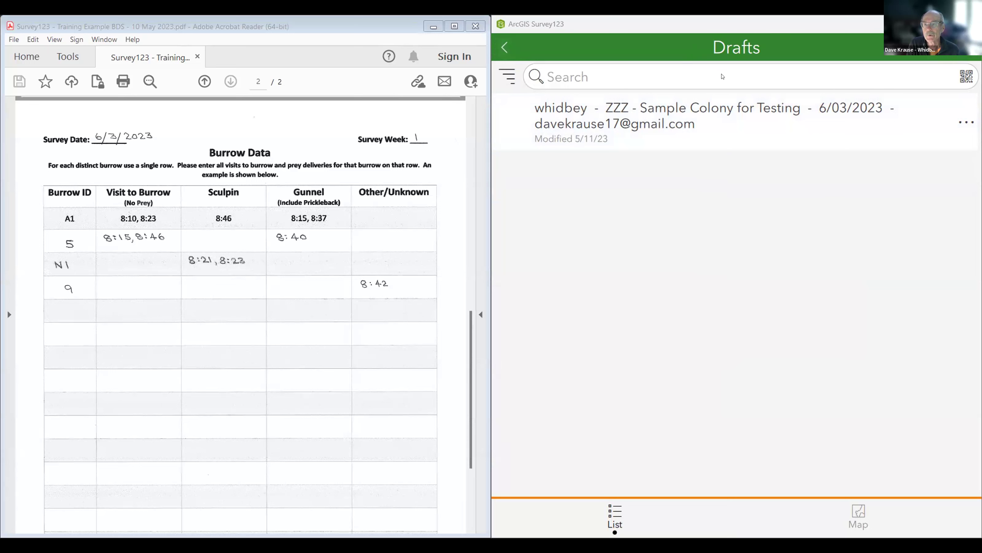
pyautogui.click(504, 46)
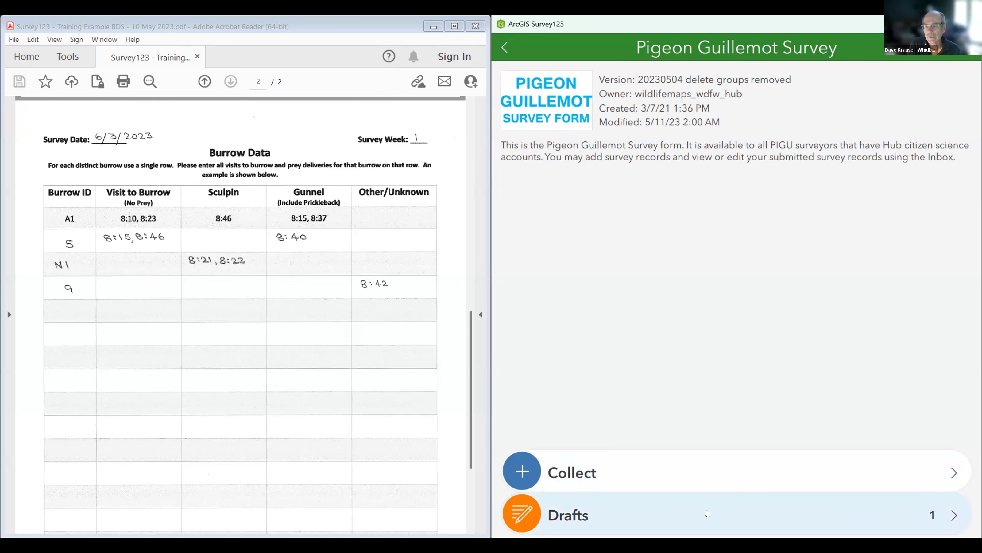
pyautogui.click(627, 518)
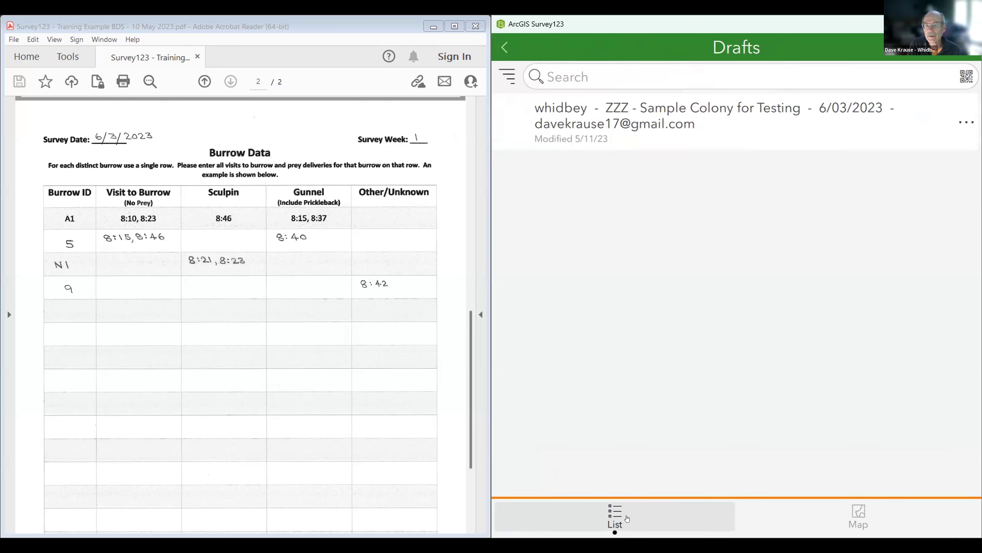
# Step: Reopen the draft and page ahead to the Survey Summary showing 2 no-prey, 4 prey, 6 visits
pyautogui.click(731, 114)
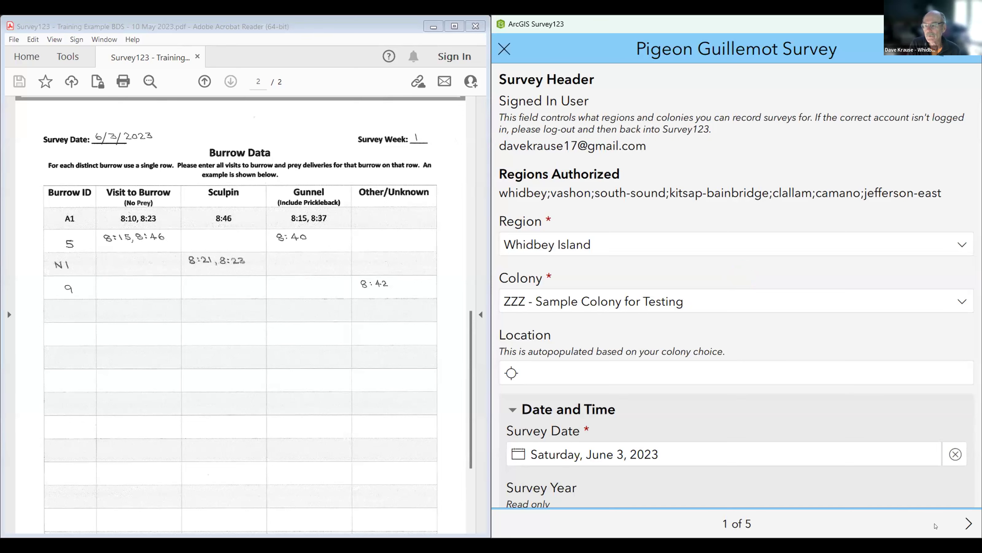
pyautogui.click(964, 525)
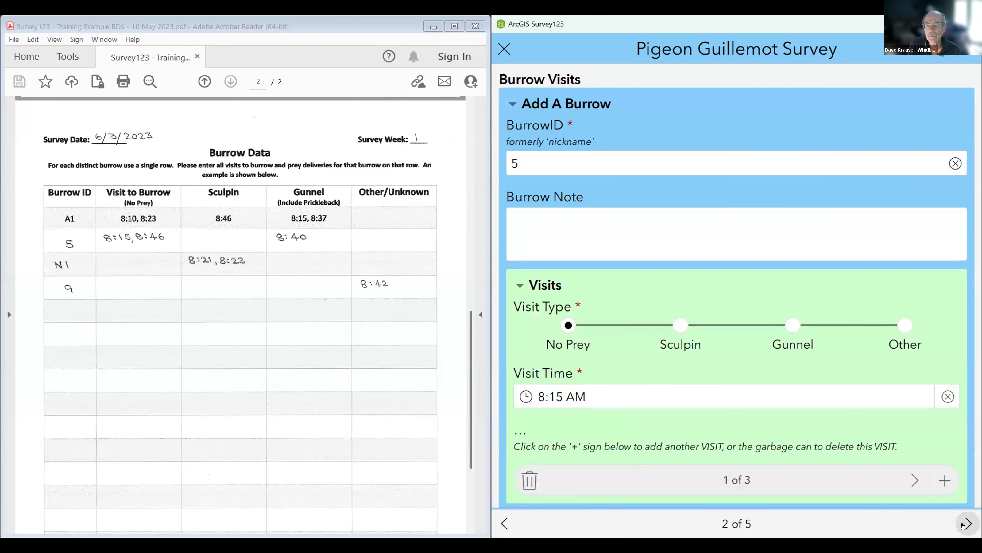
pyautogui.click(964, 525)
pyautogui.click(963, 524)
pyautogui.click(964, 525)
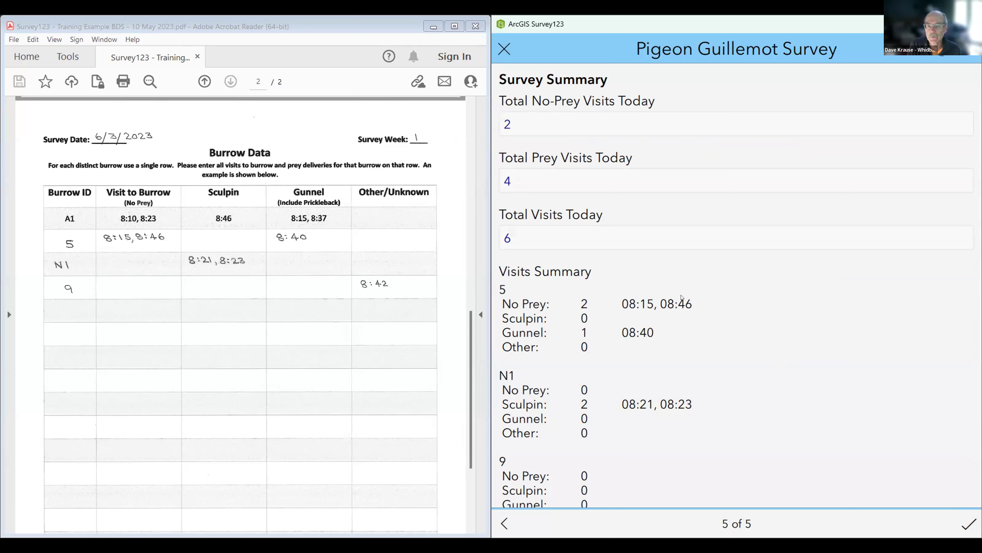
# Step: Scroll the summary to burrow 9, then step back to Disturbances, page 3 of 5
pyautogui.scroll(-2, 659, 353)
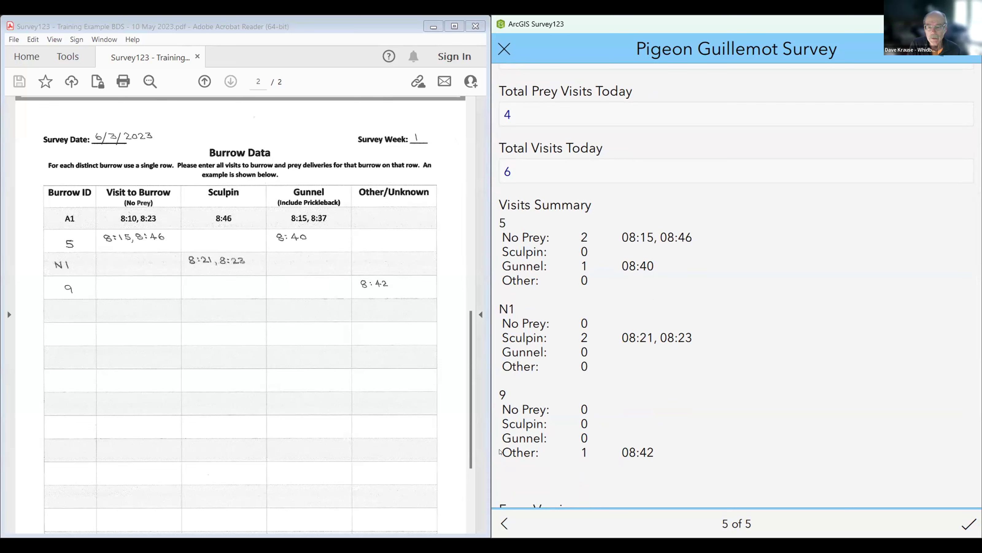
pyautogui.hotkey('alt', 'Left')
pyautogui.hotkey('alt', 'Left')
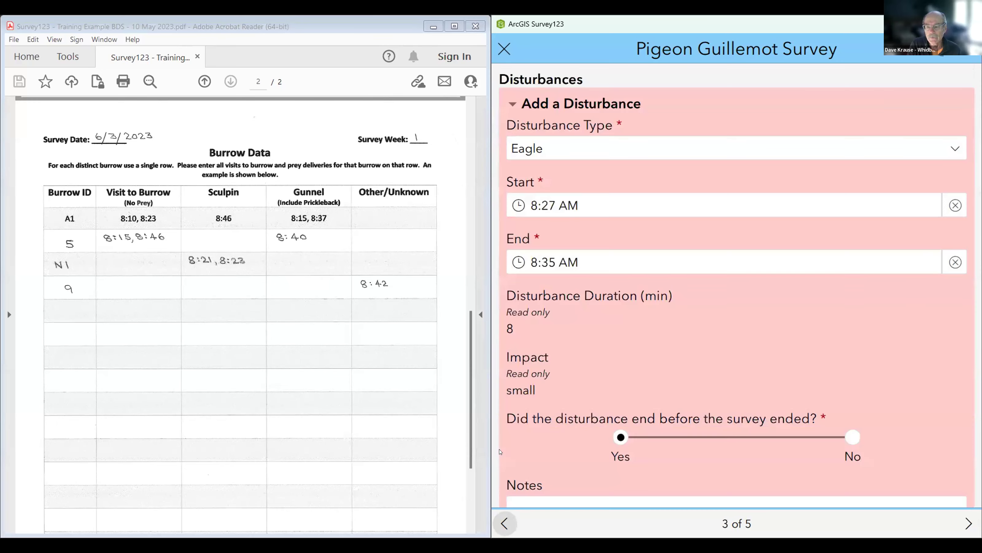
# Step: Go back to Burrow Visits and advance to burrow N1, showing its Sculpin visits at 08:21 and 08:23
pyautogui.click(505, 524)
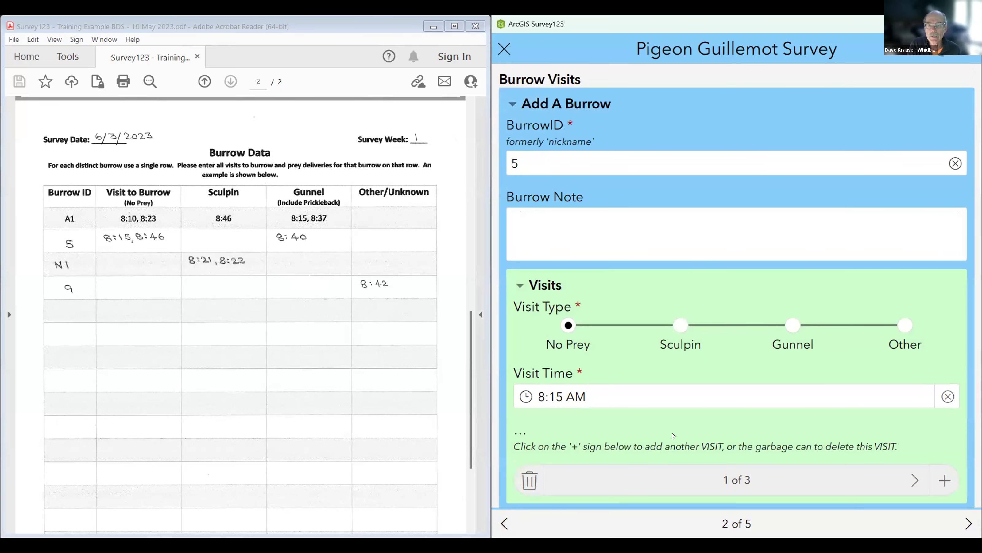
pyautogui.scroll(-5, 764, 411)
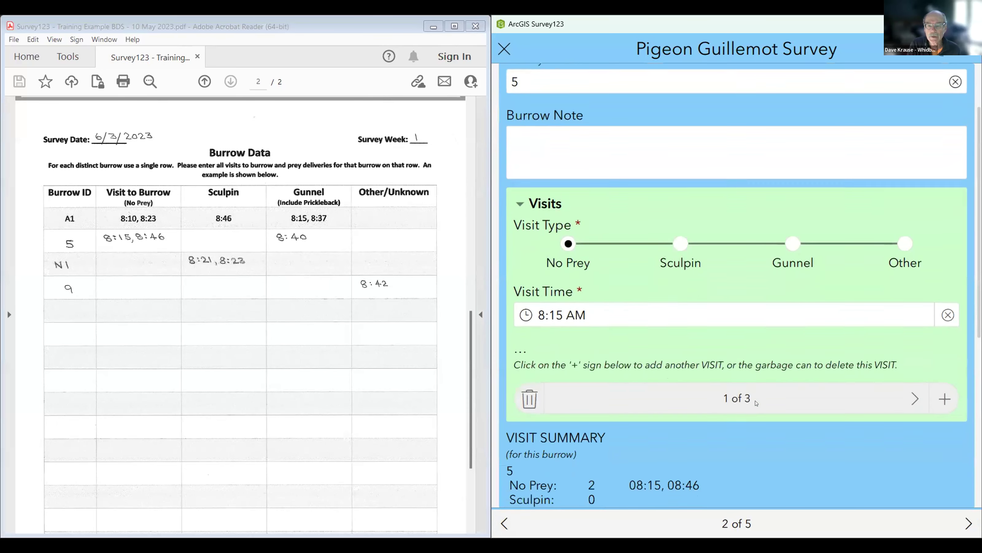
pyautogui.scroll(-2, 749, 401)
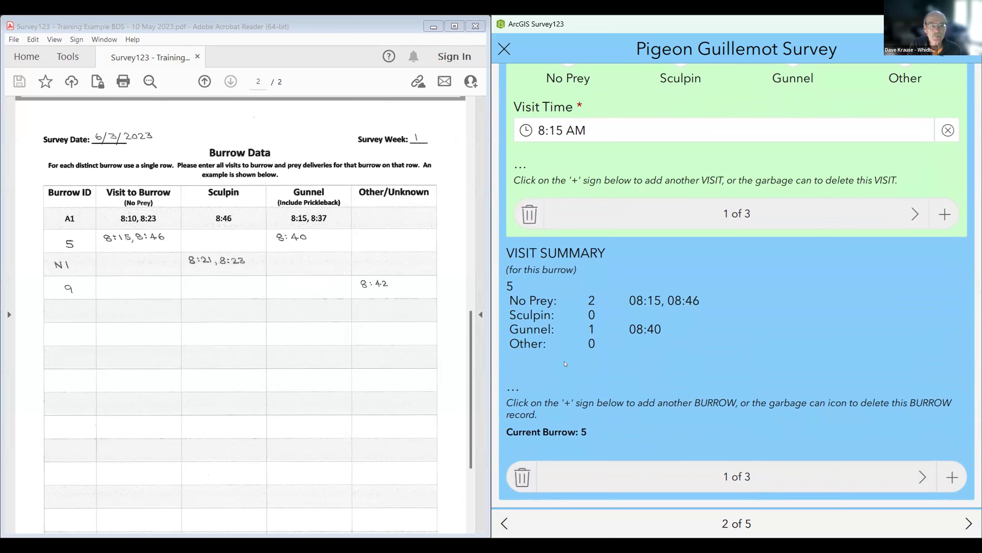
pyautogui.click(921, 477)
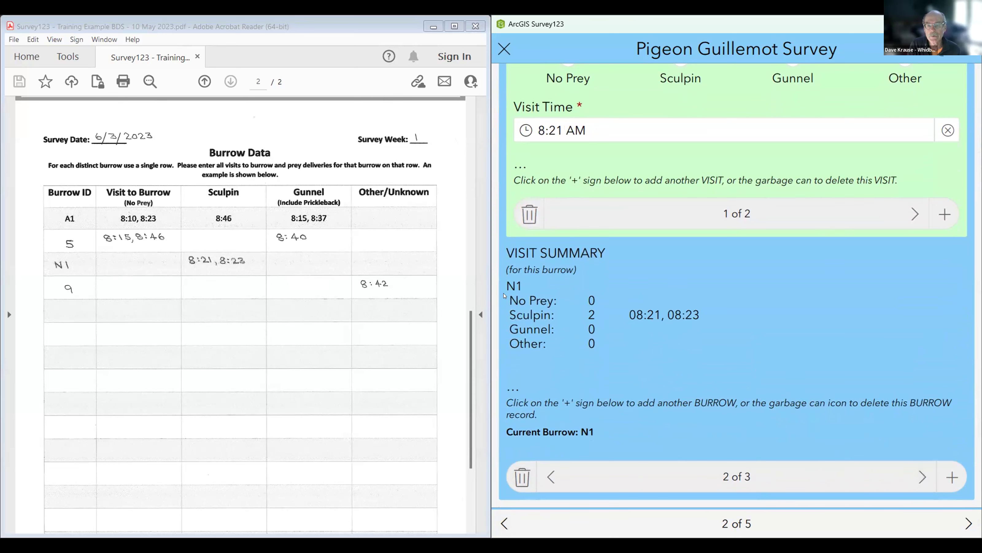
pyautogui.scroll(6, 640, 281)
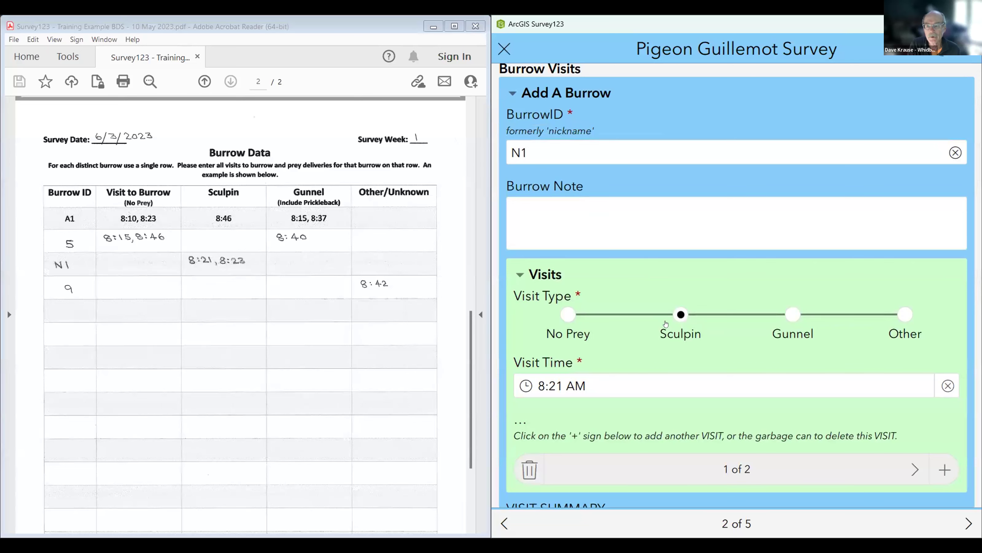
pyautogui.scroll(-5, 665, 324)
pyautogui.scroll(-2, 672, 315)
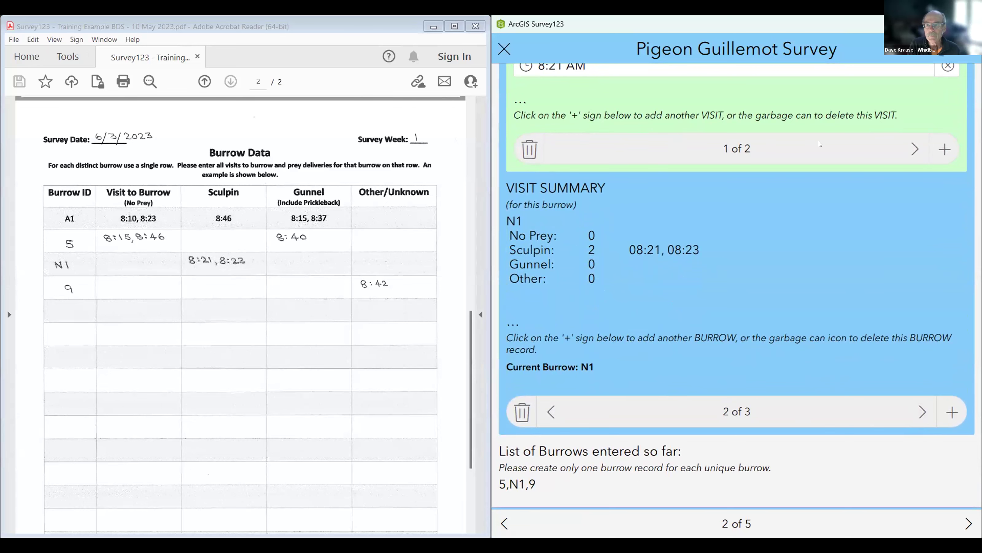
pyautogui.scroll(5, 847, 247)
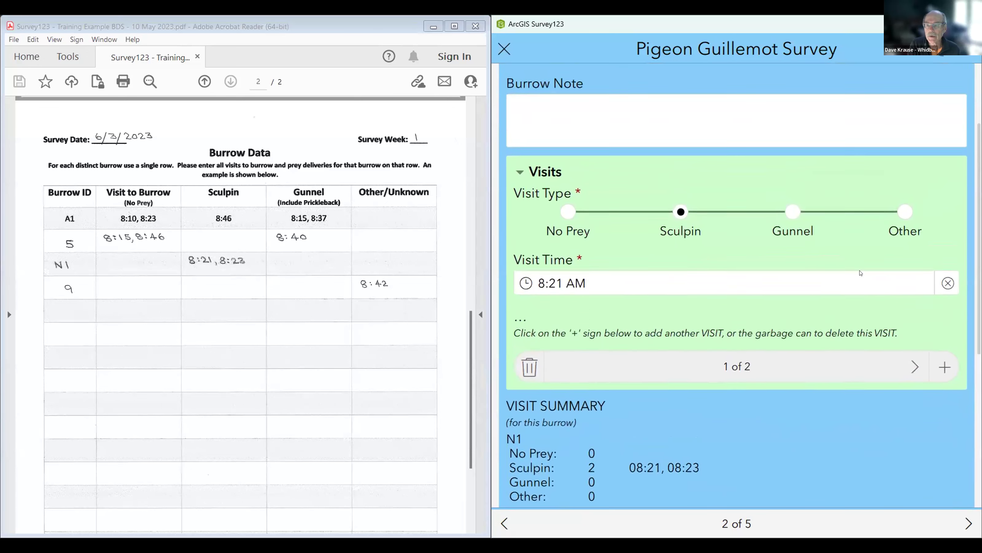
# Step: Add a Gunnel visit to burrow N1 with visit time 08:20 AM
pyautogui.click(943, 370)
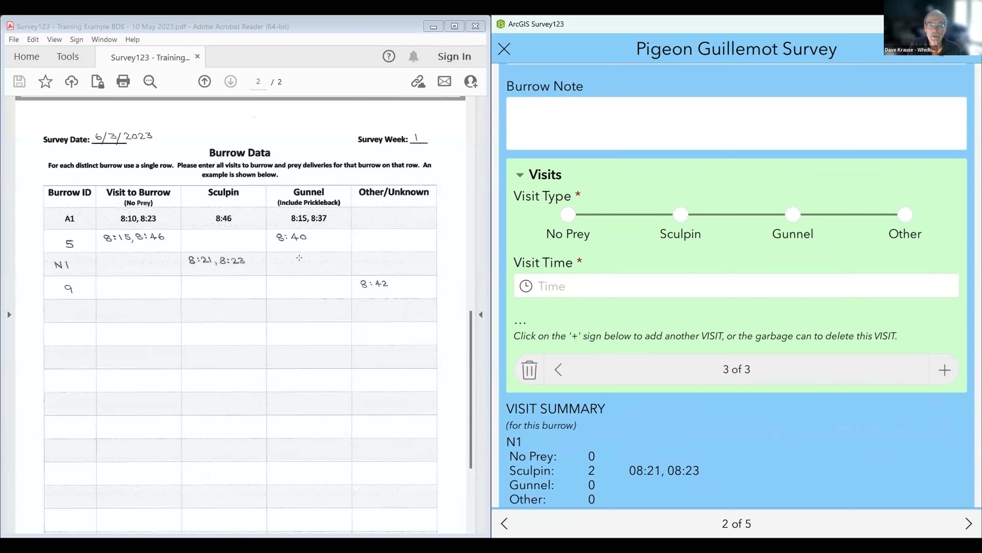
pyautogui.click(792, 214)
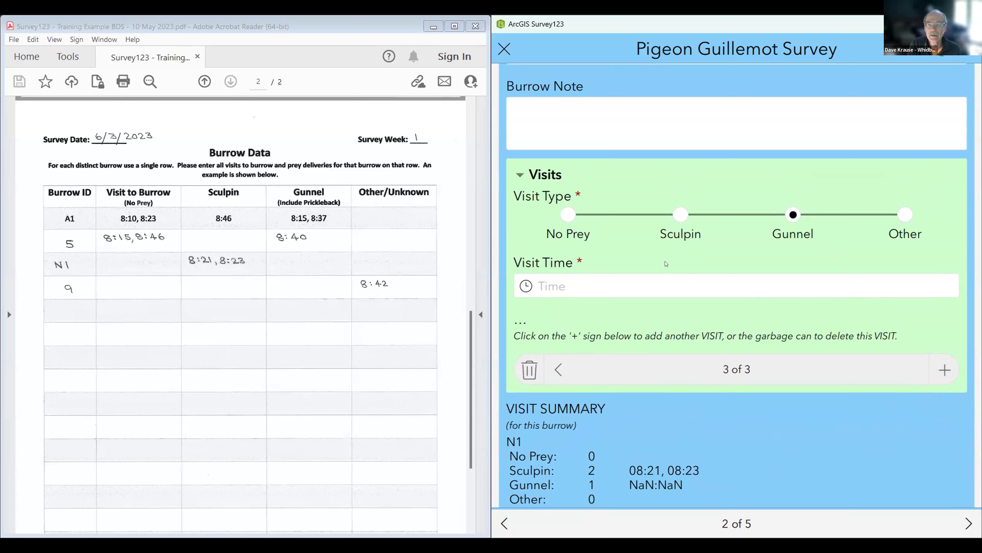
pyautogui.click(626, 291)
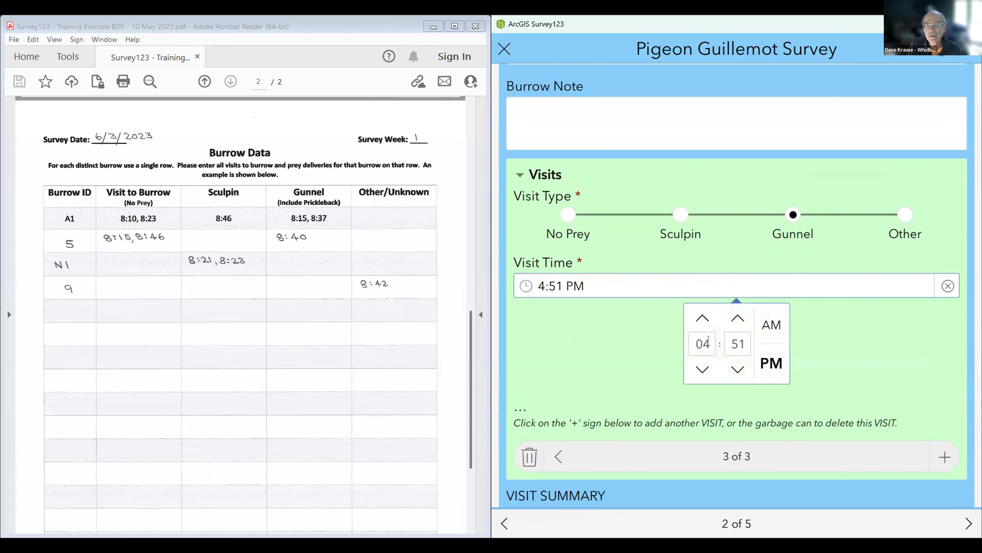
pyautogui.click(691, 337)
pyautogui.write('08')
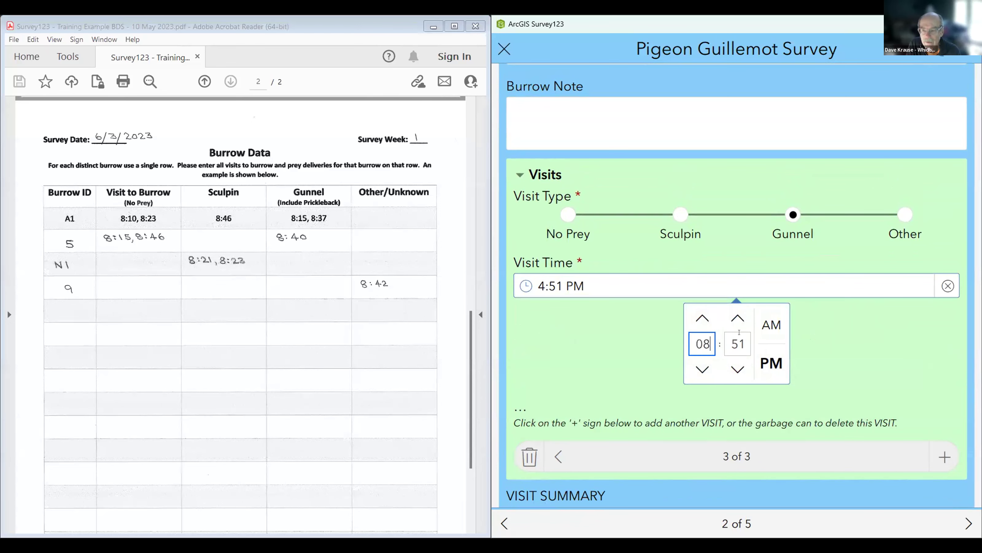
pyautogui.click(732, 341)
pyautogui.write('20')
pyautogui.click(771, 324)
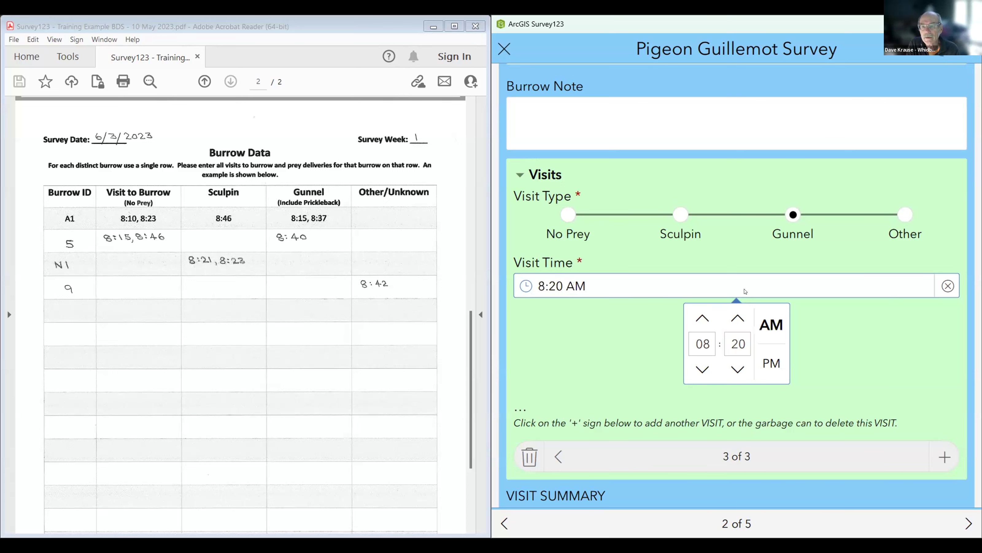
pyautogui.click(738, 288)
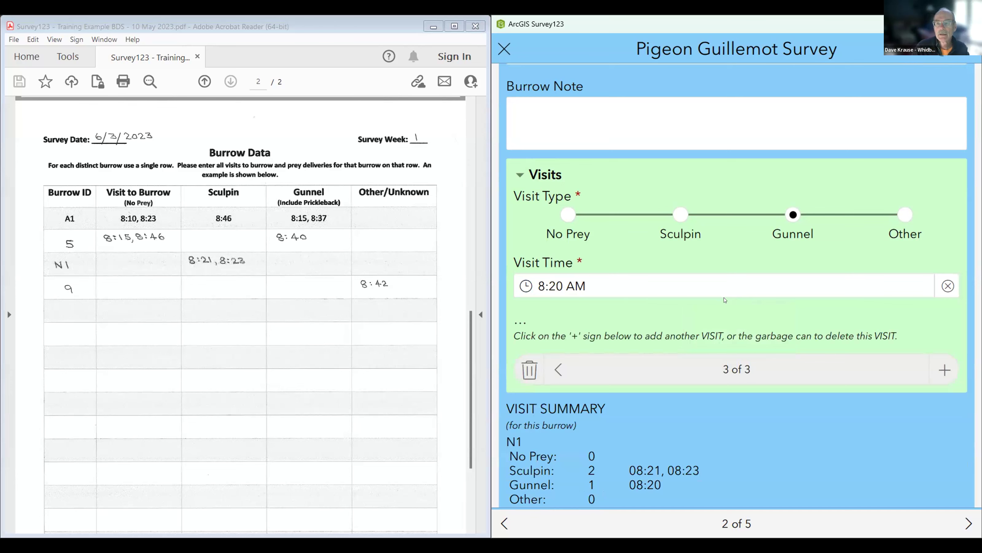
pyautogui.scroll(-1, 717, 364)
pyautogui.scroll(-2, 716, 363)
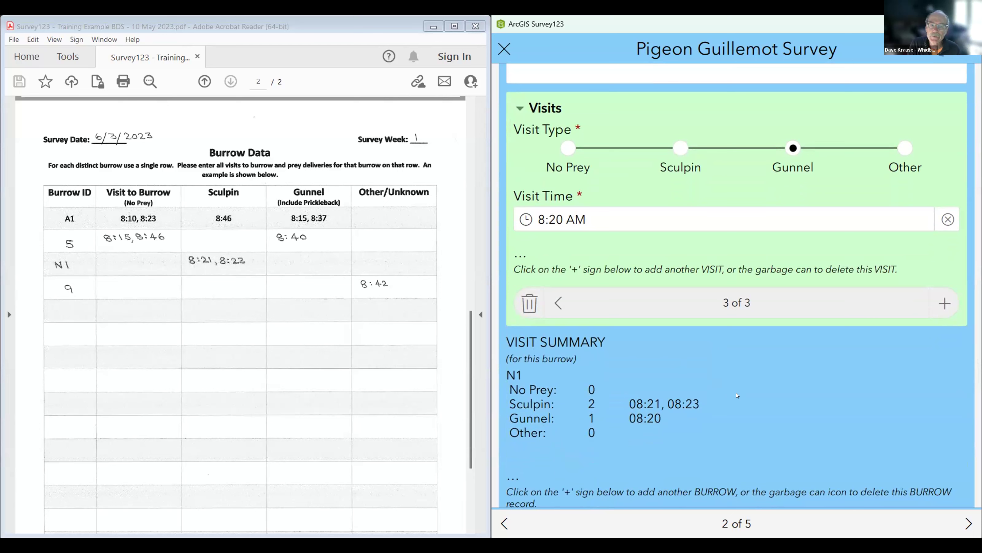
pyautogui.click(963, 520)
pyautogui.click(963, 520)
pyautogui.click(963, 520)
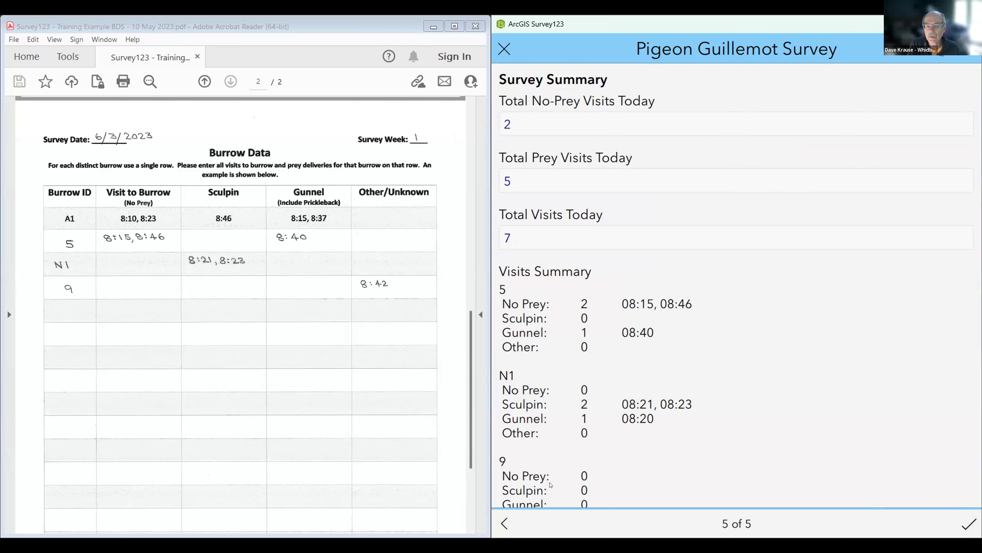
pyautogui.press('space')
pyautogui.press('space')
pyautogui.press('space')
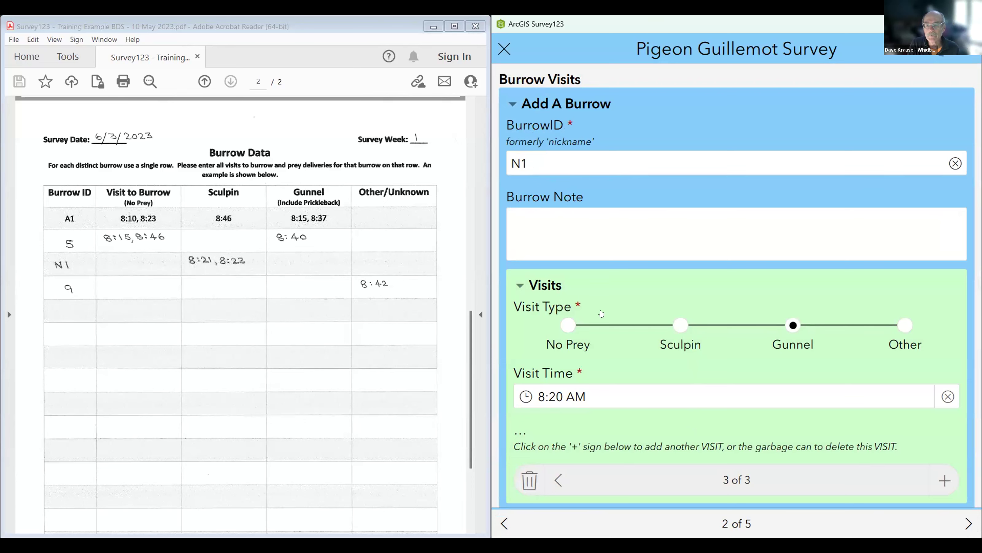
# Step: Change burrow N1's second Sculpin visit time from 8:23 to 8:30 AM
pyautogui.scroll(-10, 658, 364)
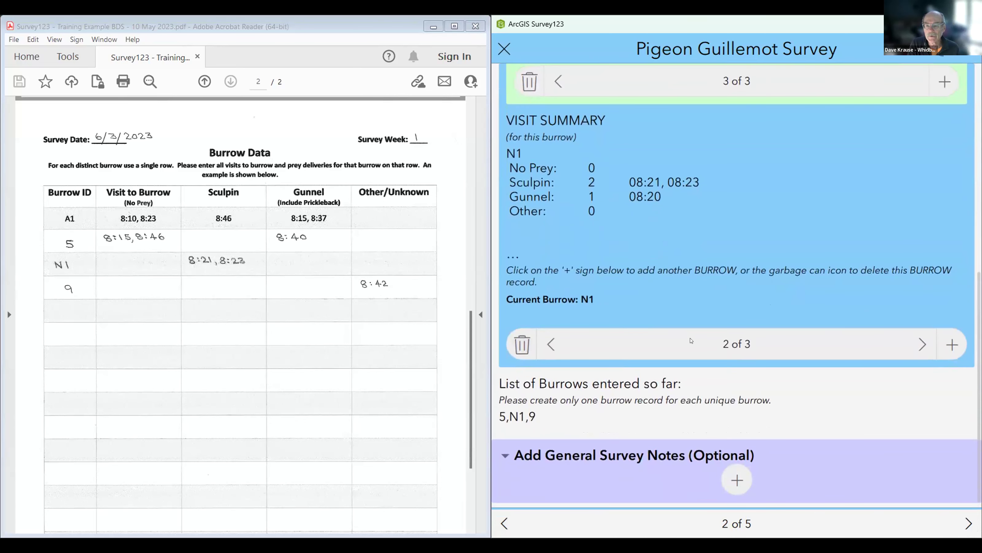
pyautogui.scroll(5, 649, 331)
pyautogui.scroll(4, 648, 331)
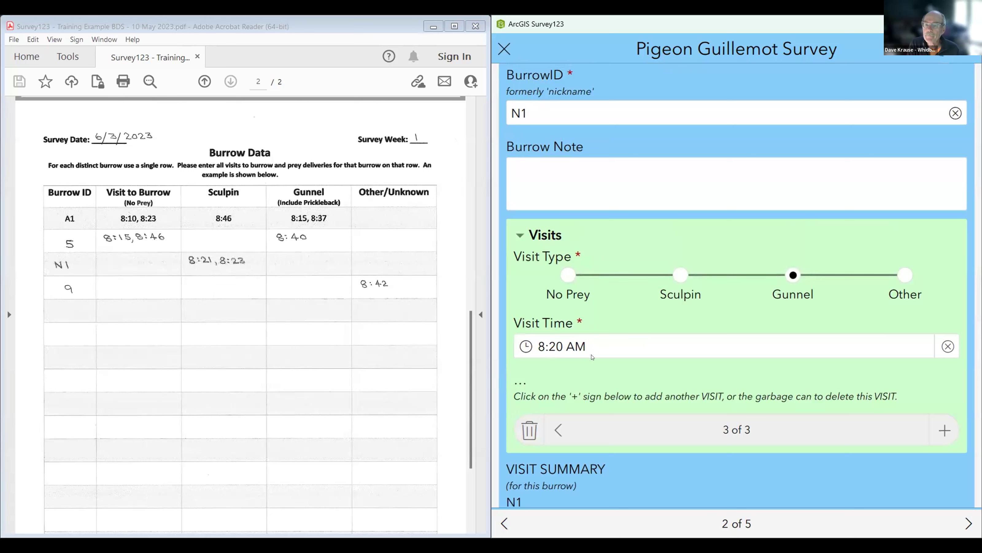
pyautogui.click(556, 429)
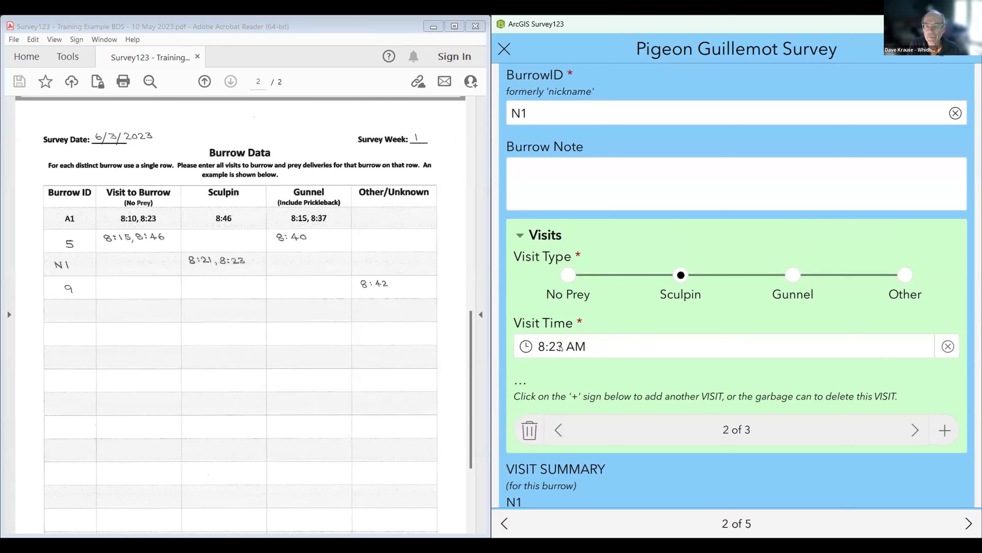
pyautogui.click(650, 346)
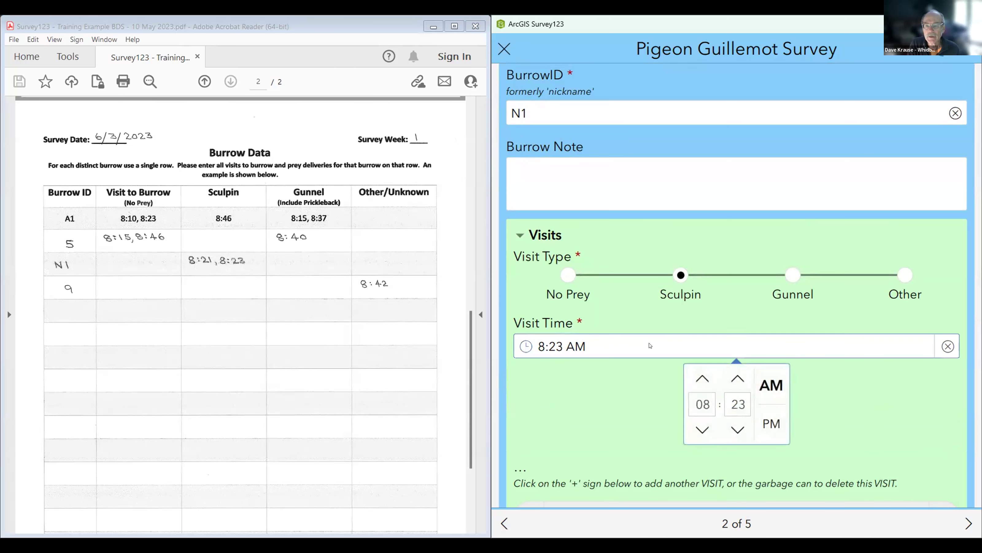
pyautogui.click(739, 399)
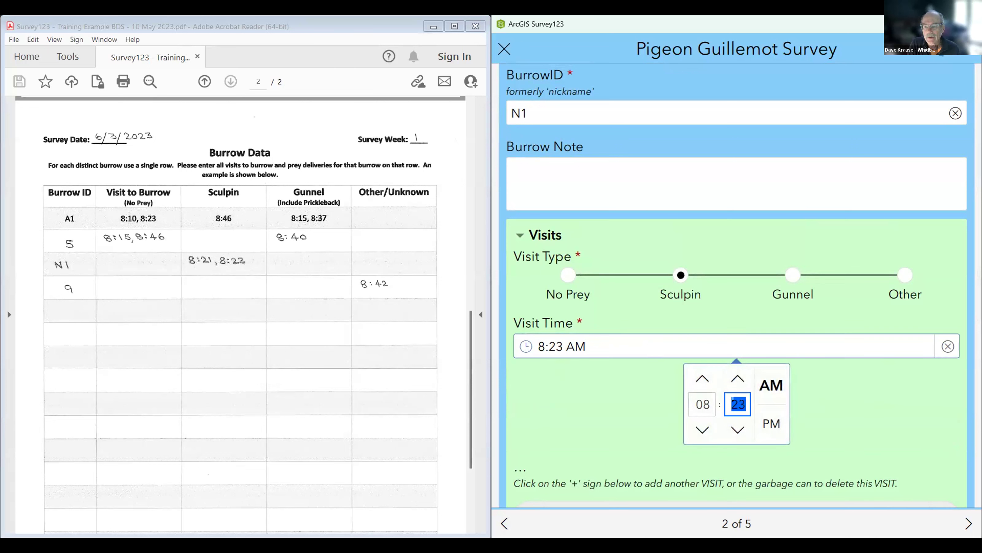
pyautogui.write('30')
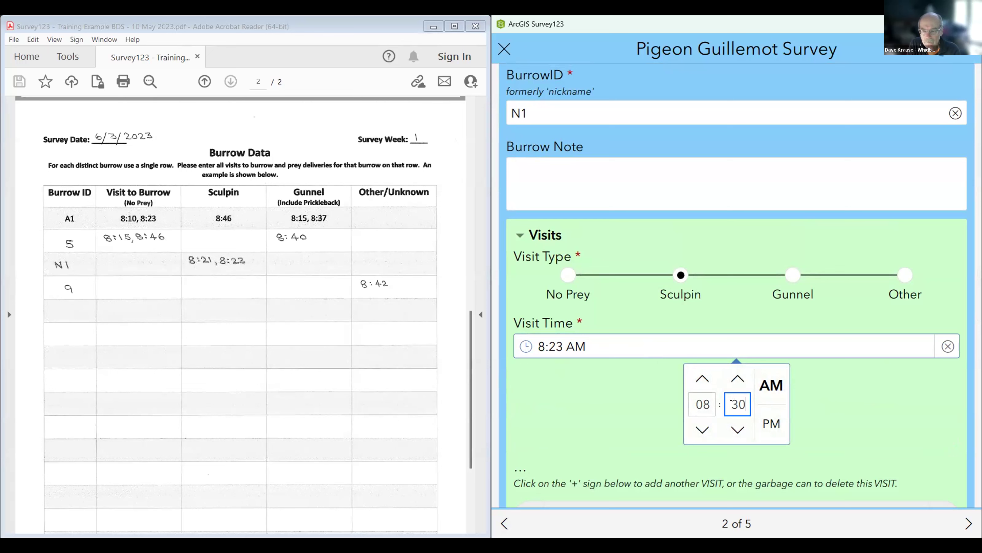
pyautogui.click(750, 353)
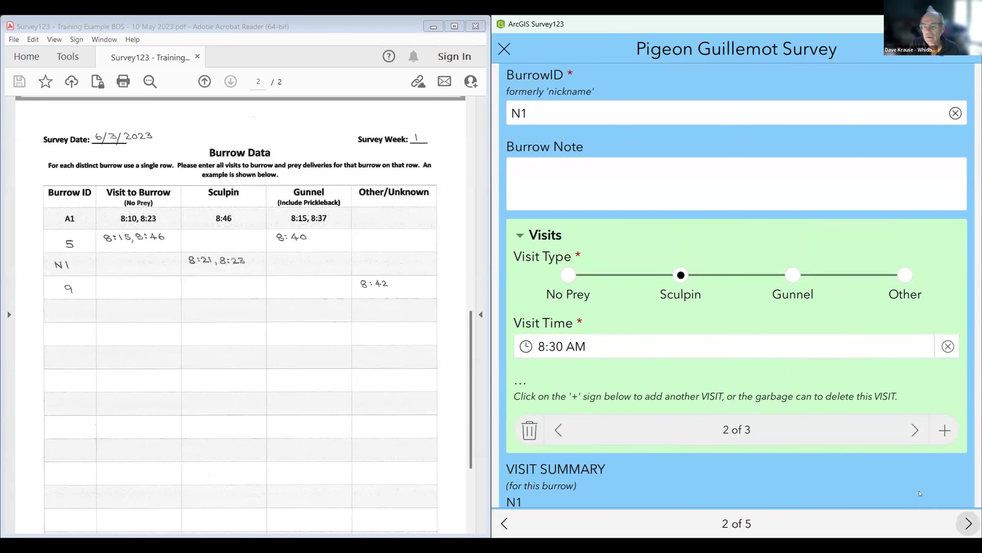
# Step: Advance two pages to Attachments, page 4 of 5
pyautogui.scroll(-3, 783, 412)
pyautogui.scroll(-1, 783, 412)
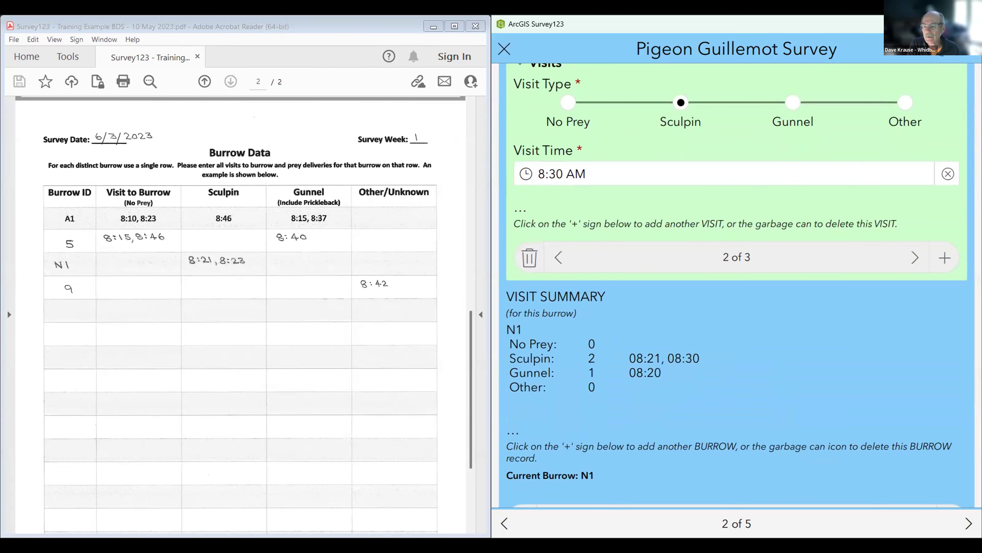
pyautogui.click(968, 523)
pyautogui.click(968, 524)
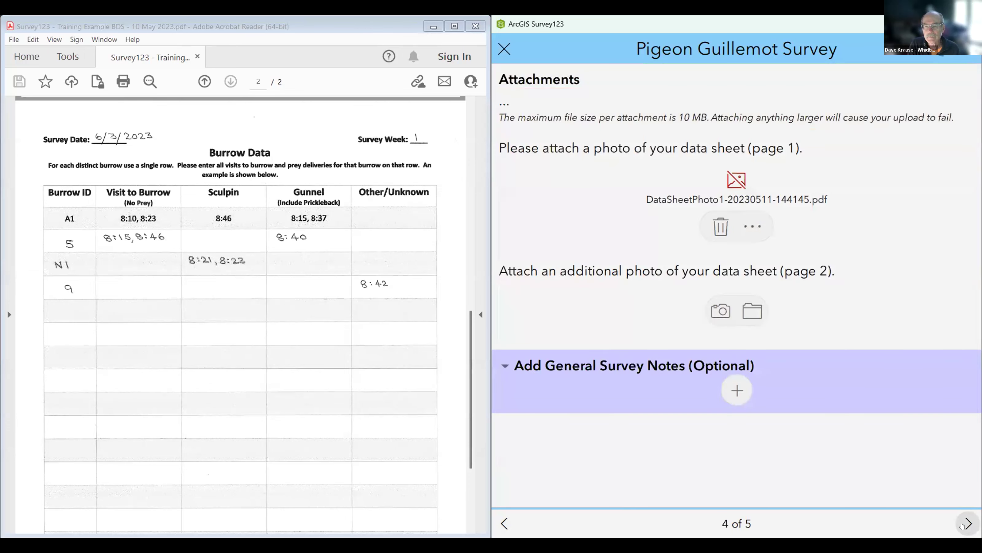
# Step: Check the Visits Summary on page 5 of 5, then go back to Burrow Visits, page 2 of 5
pyautogui.click(962, 526)
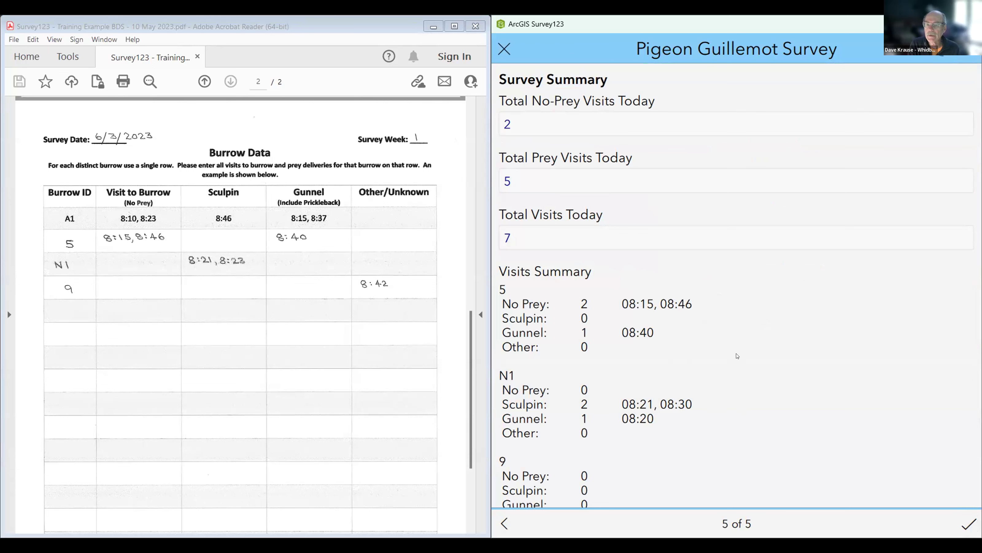
pyautogui.scroll(-3, 680, 463)
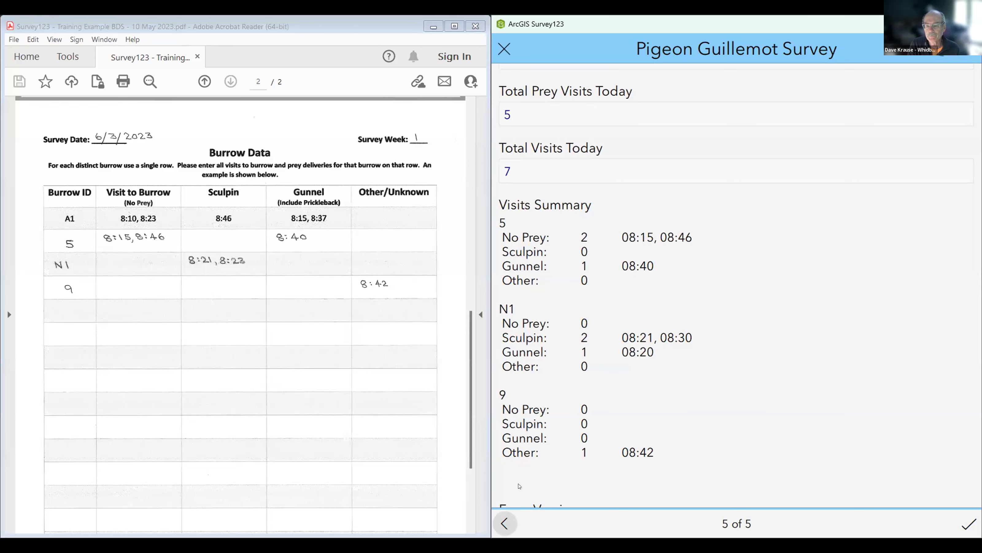
pyautogui.click(505, 523)
pyautogui.click(505, 523)
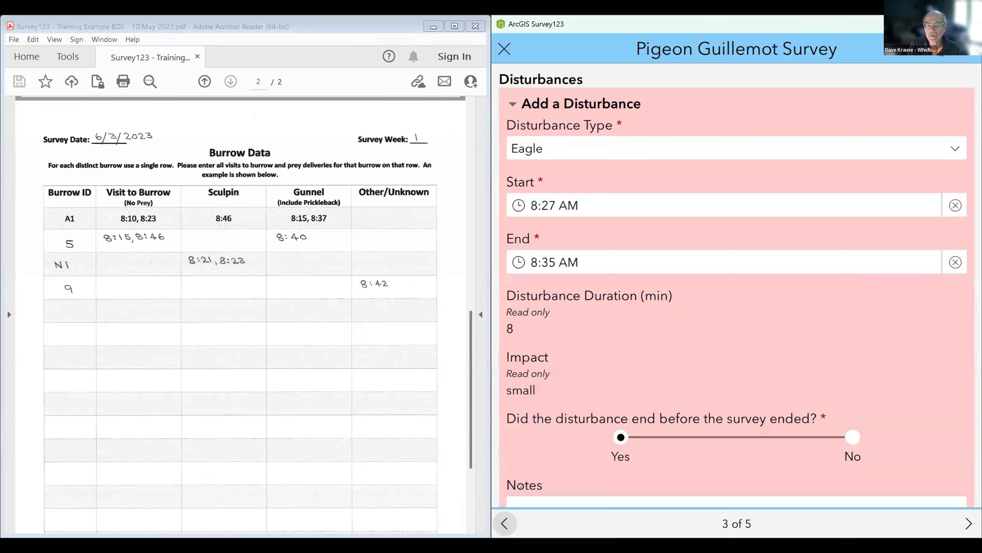
pyautogui.scroll(-2, 542, 486)
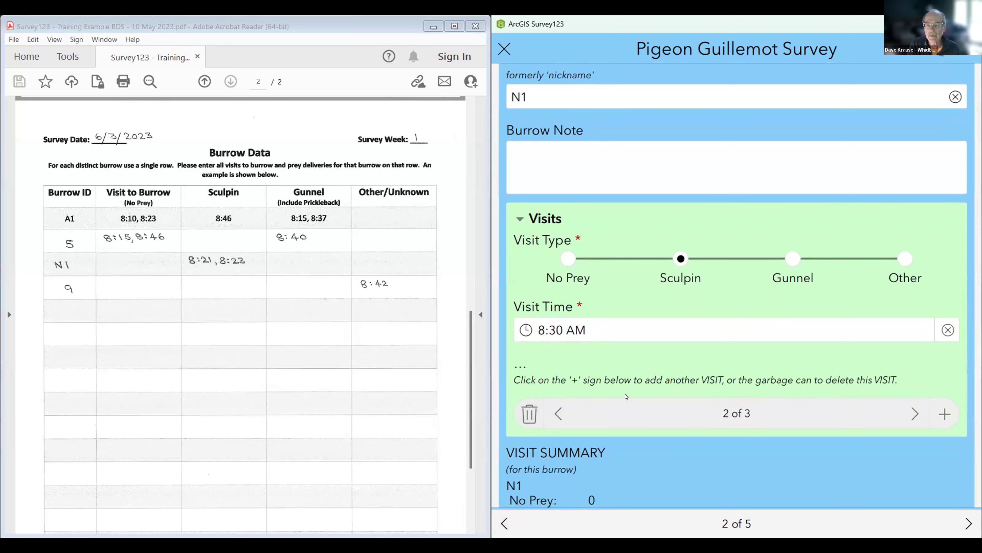
# Step: Delete burrow N1's 8:20 AM Gunnel visit, then review its remaining visits 1 and 2
pyautogui.scroll(-2, 618, 396)
pyautogui.scroll(-1, 617, 396)
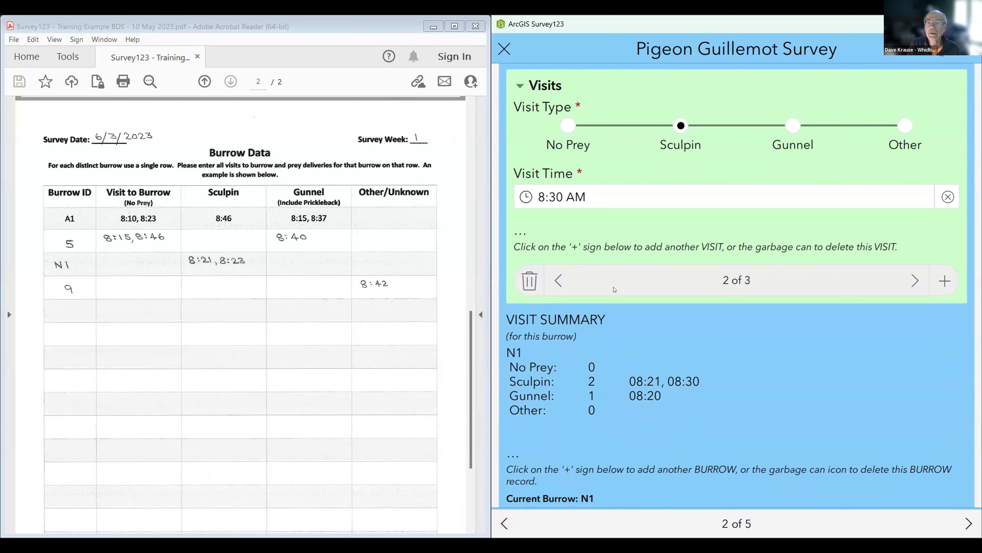
pyautogui.click(906, 281)
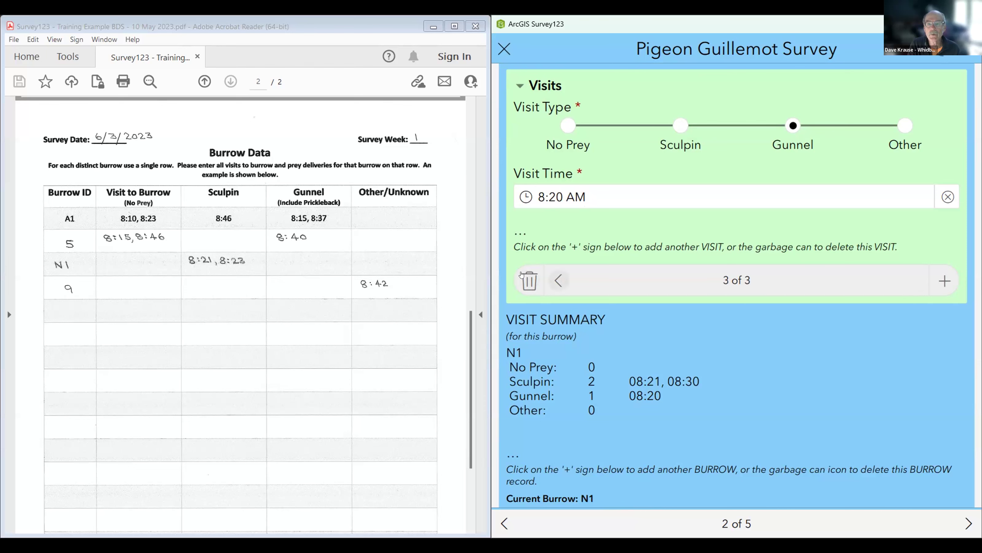
pyautogui.click(521, 281)
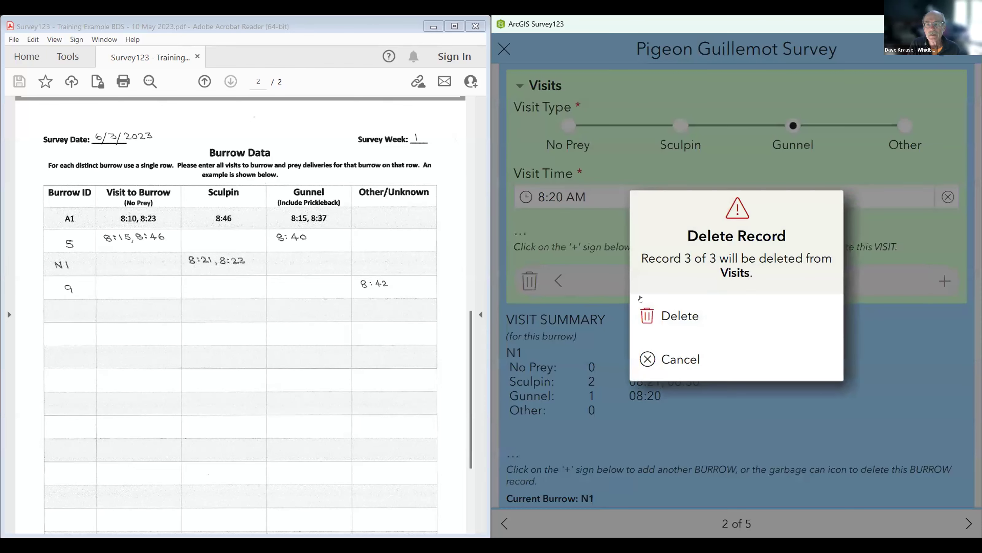
pyautogui.click(675, 313)
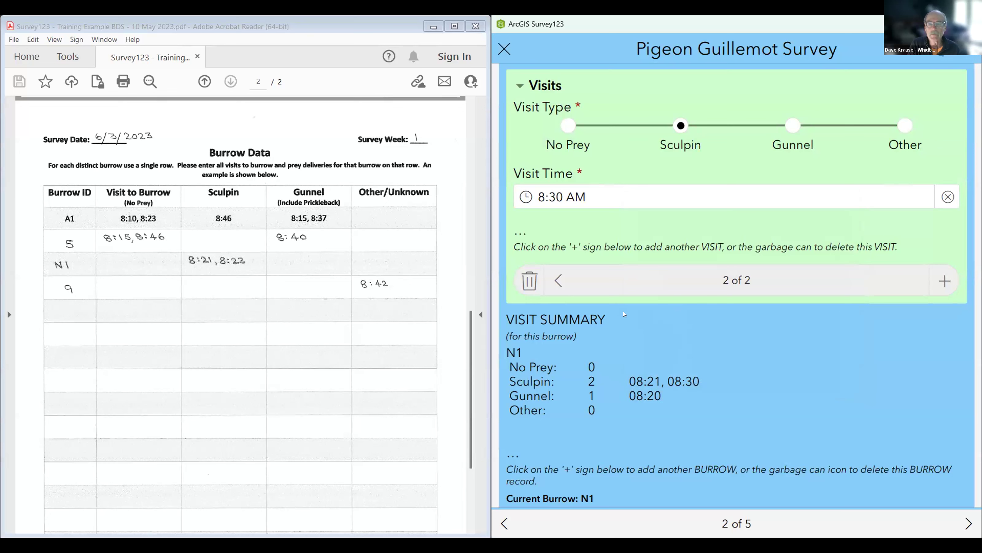
pyautogui.click(561, 280)
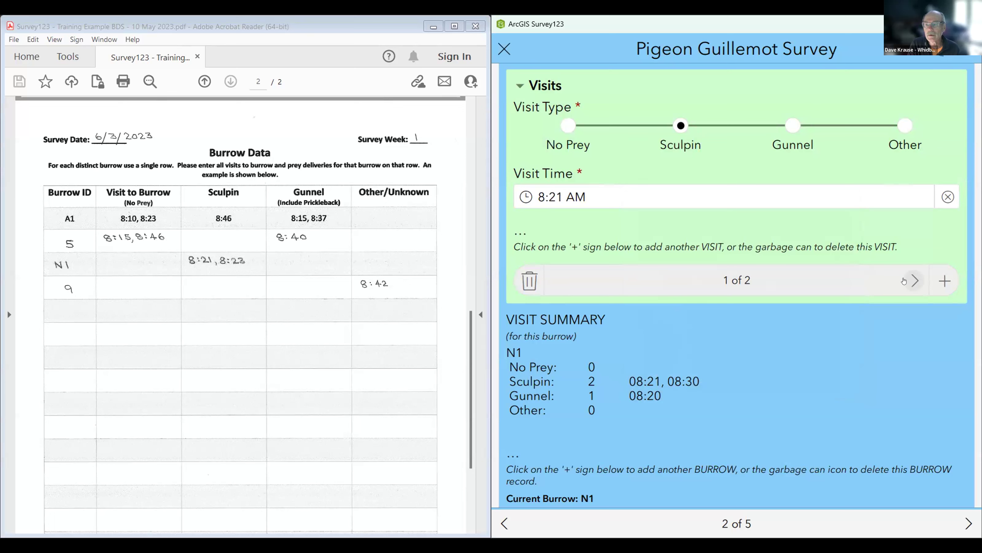
pyautogui.click(915, 280)
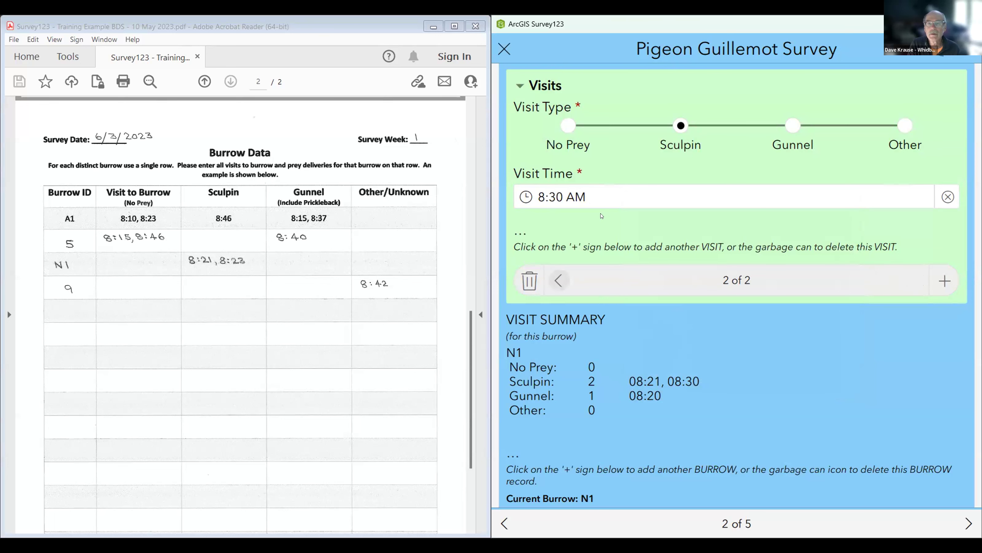
pyautogui.click(634, 205)
# Step: Change the second Sculpin visit's minutes from 30 back to 23 (8:23 AM) and move on
pyautogui.click(732, 251)
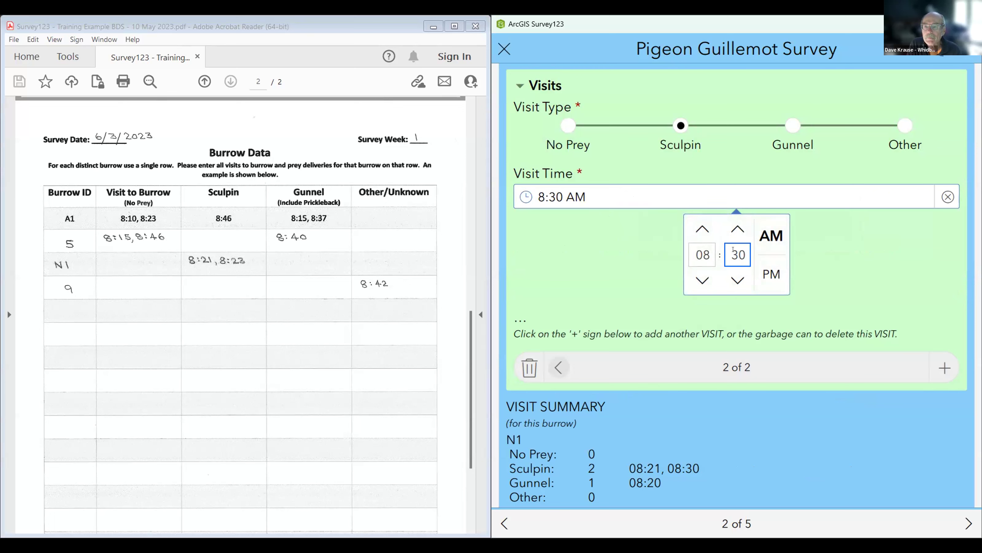
pyautogui.press('BackSpace')
pyautogui.press('BackSpace')
pyautogui.write('23')
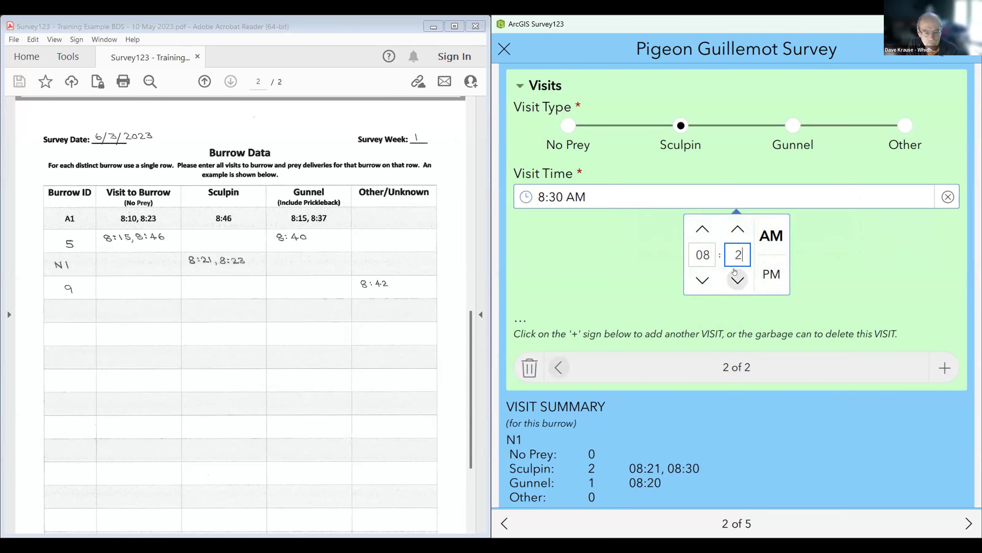
pyautogui.click(716, 198)
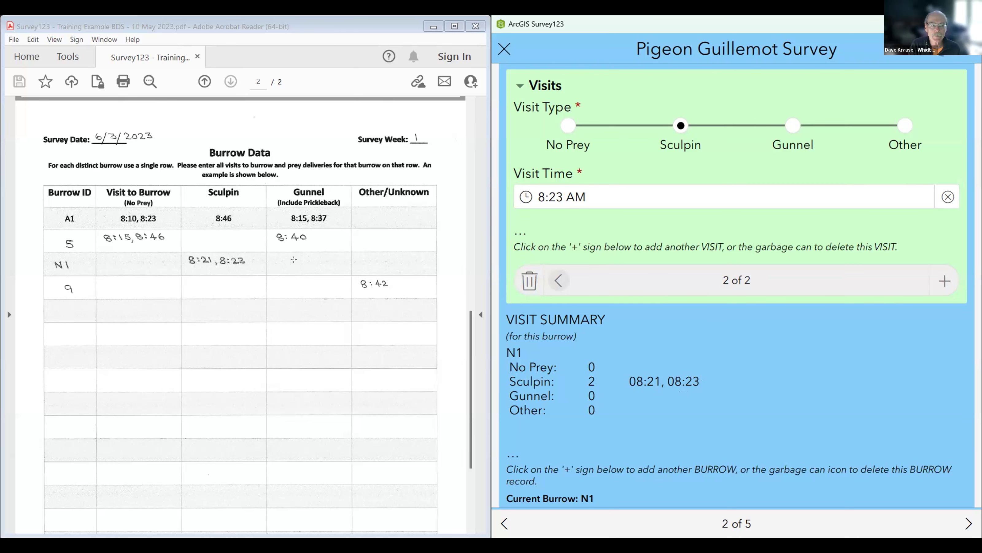
pyautogui.click(963, 521)
# Step: Advance to page 5 Survey Summary and review the Visits Summary totals for burrows N1, 5 and 9
pyautogui.click(963, 521)
pyautogui.click(963, 521)
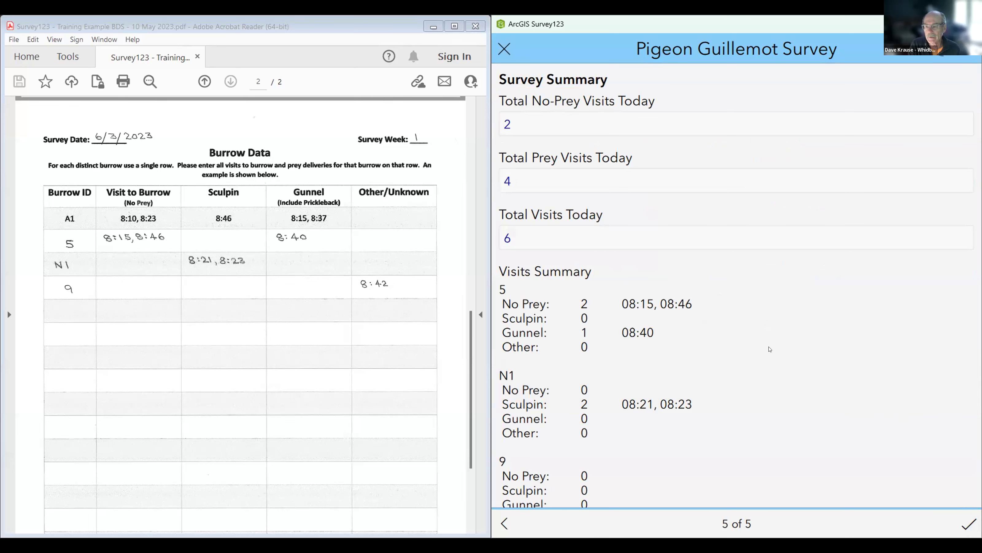
pyautogui.scroll(-2, 741, 308)
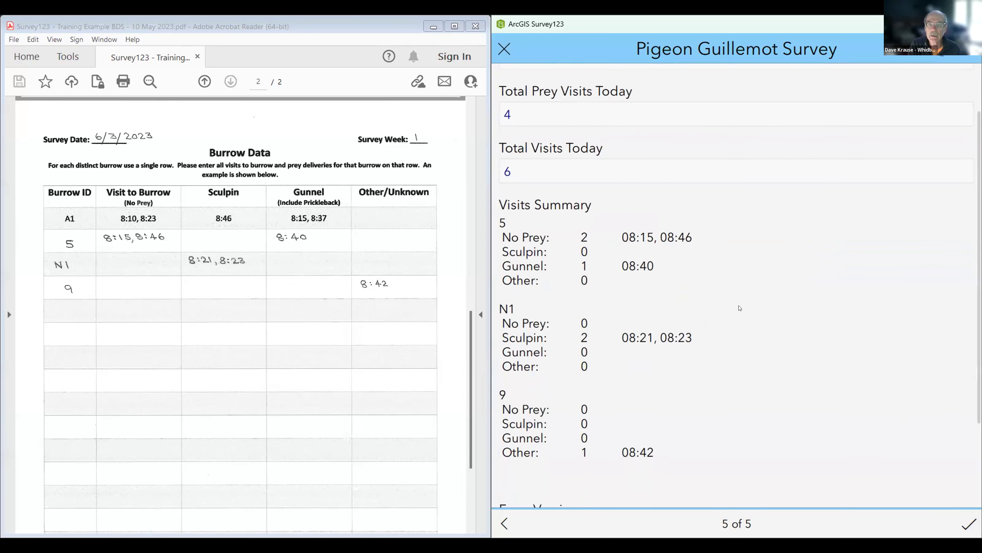
pyautogui.scroll(-3, 733, 328)
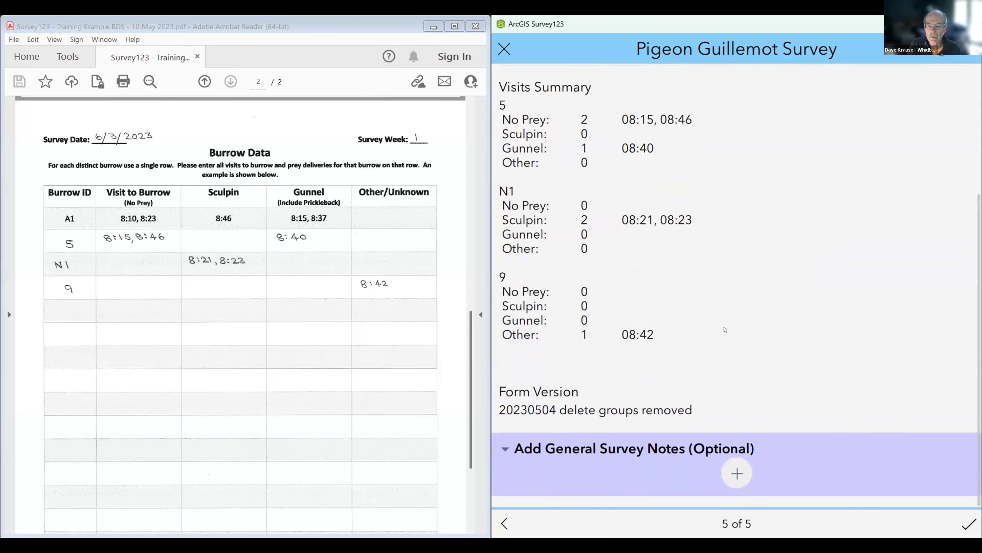
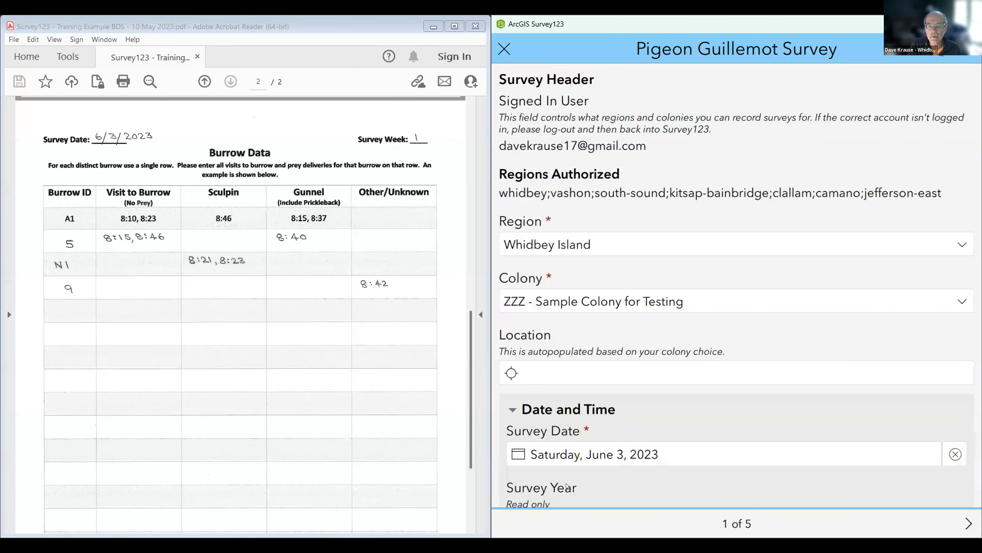
# Step: Scroll down to Total Volunteer Time and delete its 8.5 value
pyautogui.scroll(-5, 639, 366)
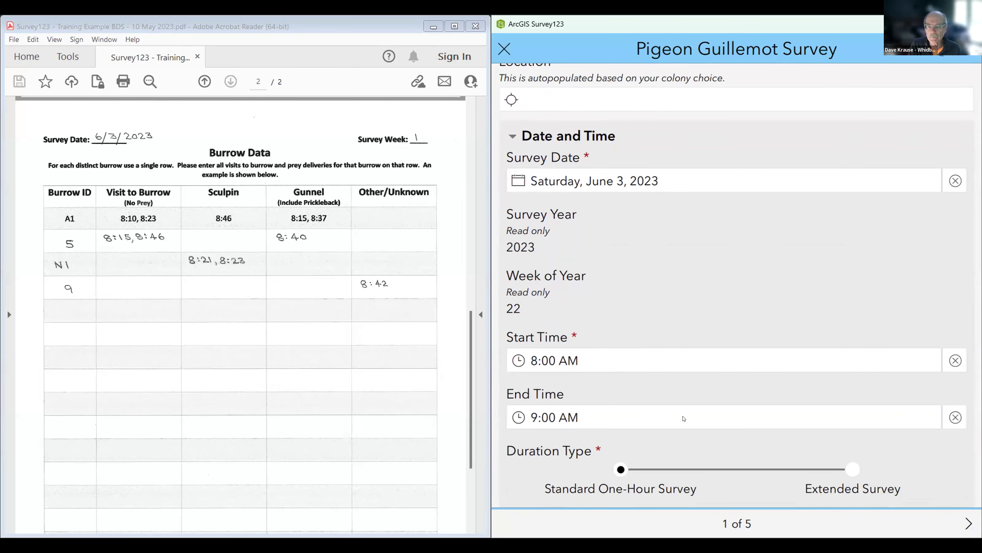
pyautogui.scroll(-3, 668, 421)
pyautogui.scroll(-5, 668, 421)
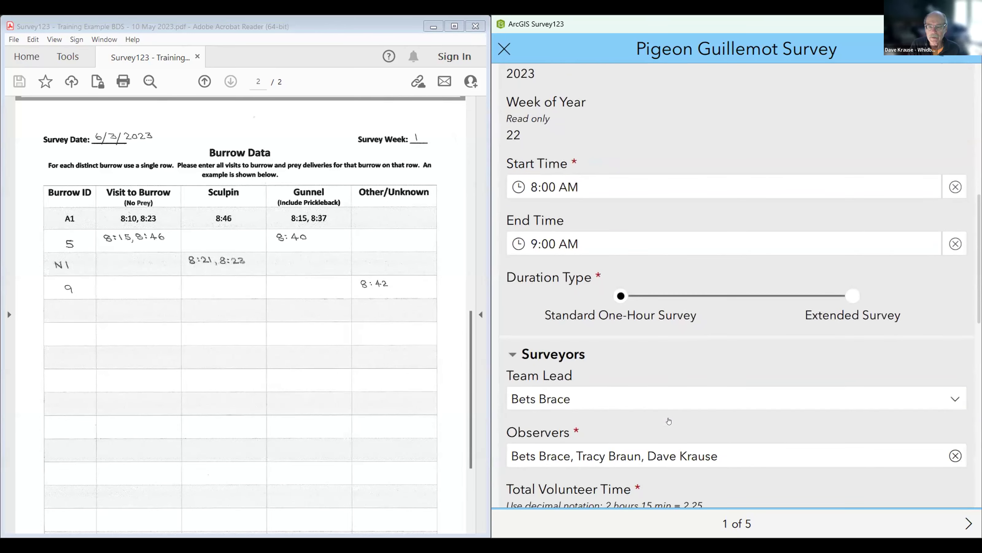
pyautogui.click(529, 393)
pyautogui.scroll(-4, 561, 337)
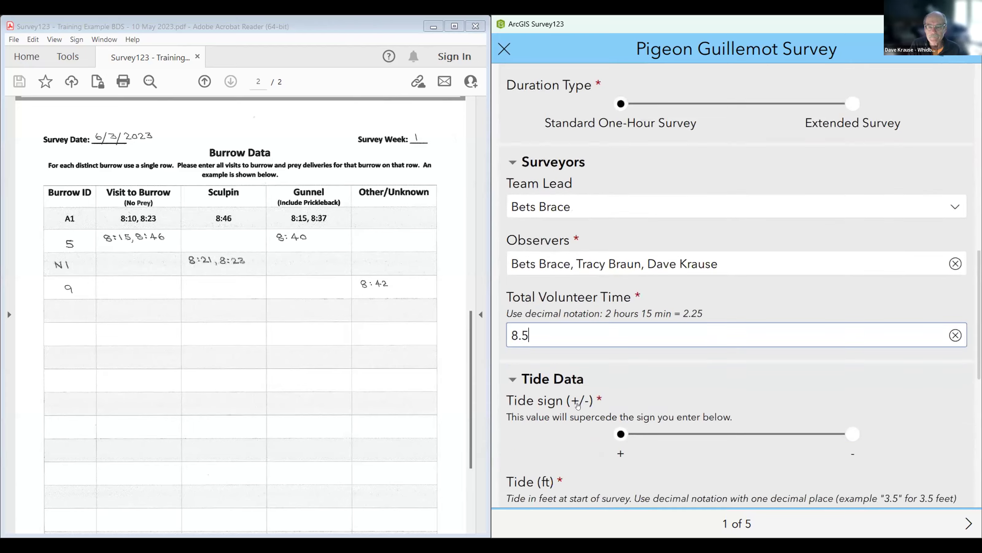
pyautogui.doubleClick(509, 217)
pyautogui.press('BackSpace')
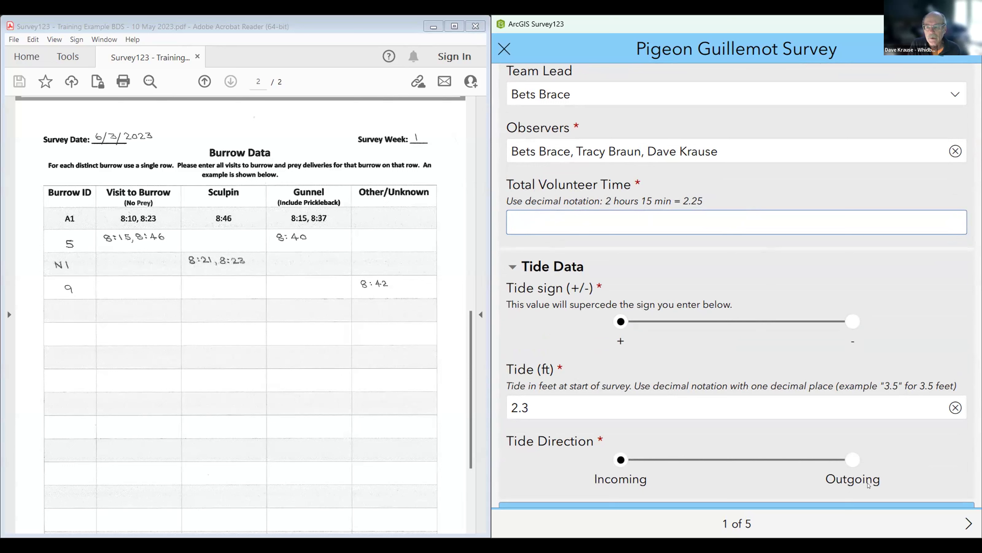
# Step: Page forward through the survey to page 5, the Survey Summary
pyautogui.click(962, 526)
pyautogui.click(962, 526)
pyautogui.click(963, 523)
pyautogui.click(963, 524)
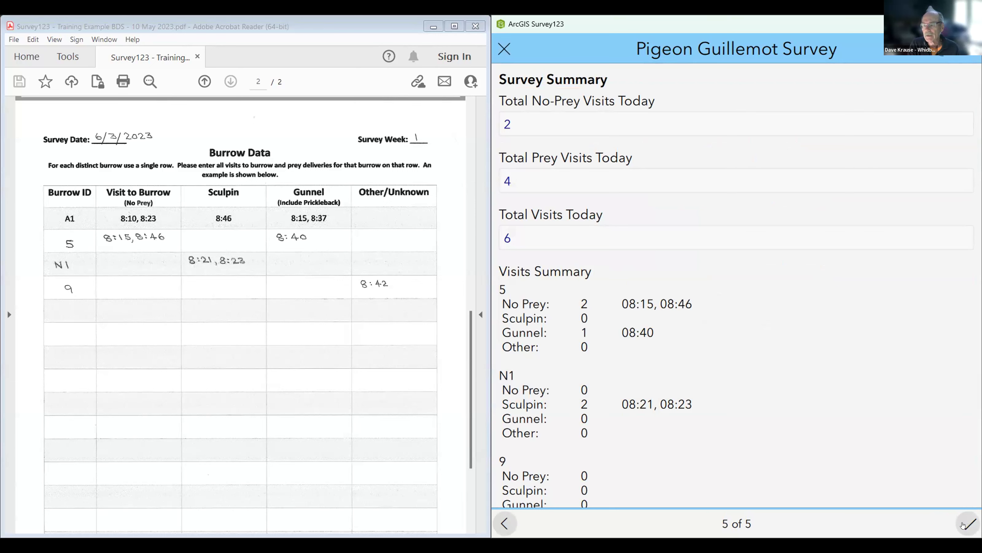
# Step: Try submitting twice, paging back to the Summary, until the empty required Total Volunteer Time is shown
pyautogui.click(964, 523)
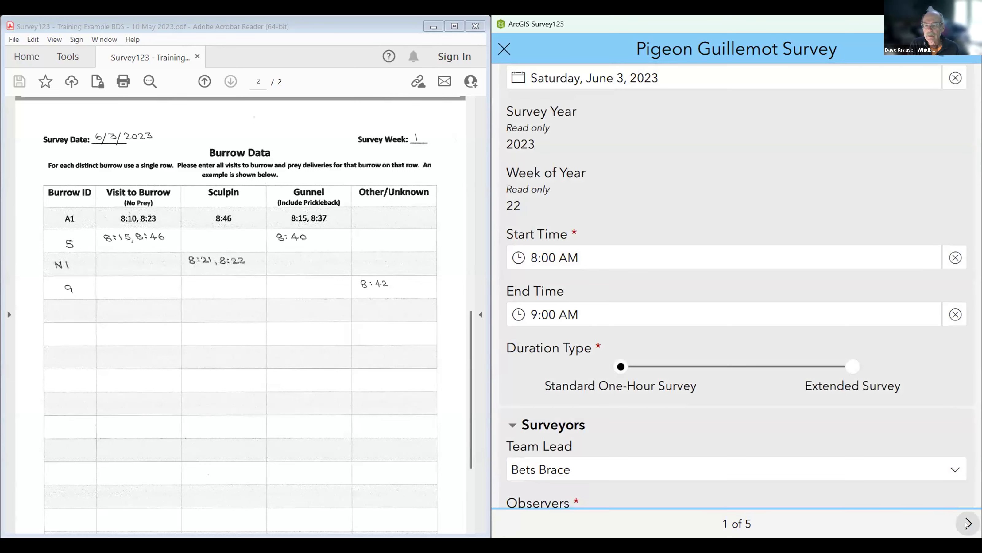
pyautogui.click(968, 524)
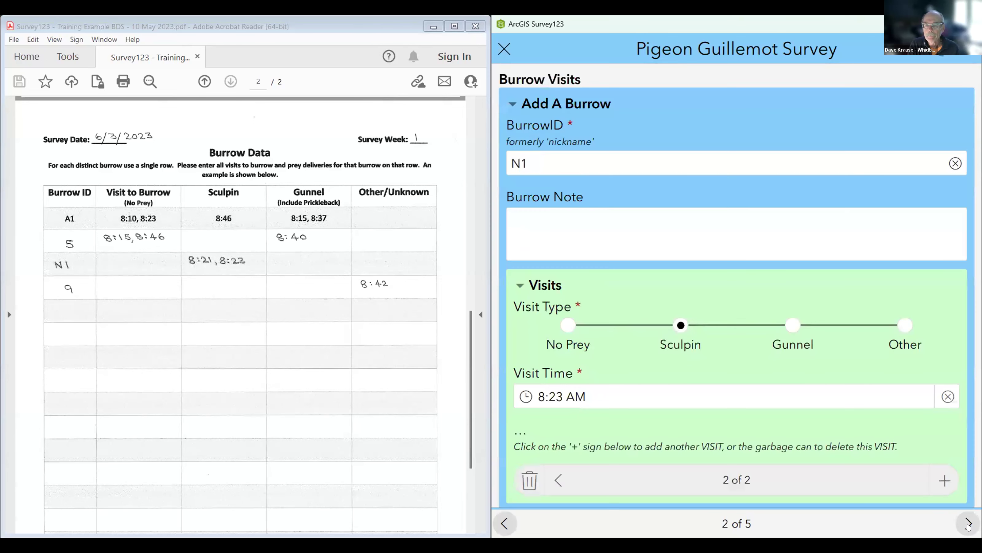
pyautogui.click(968, 523)
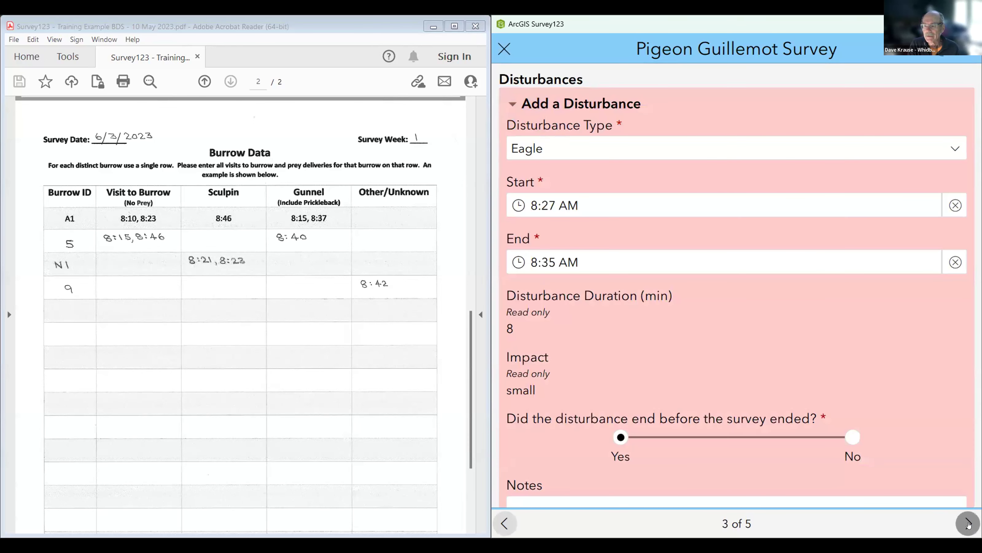
pyautogui.click(968, 524)
pyautogui.click(967, 523)
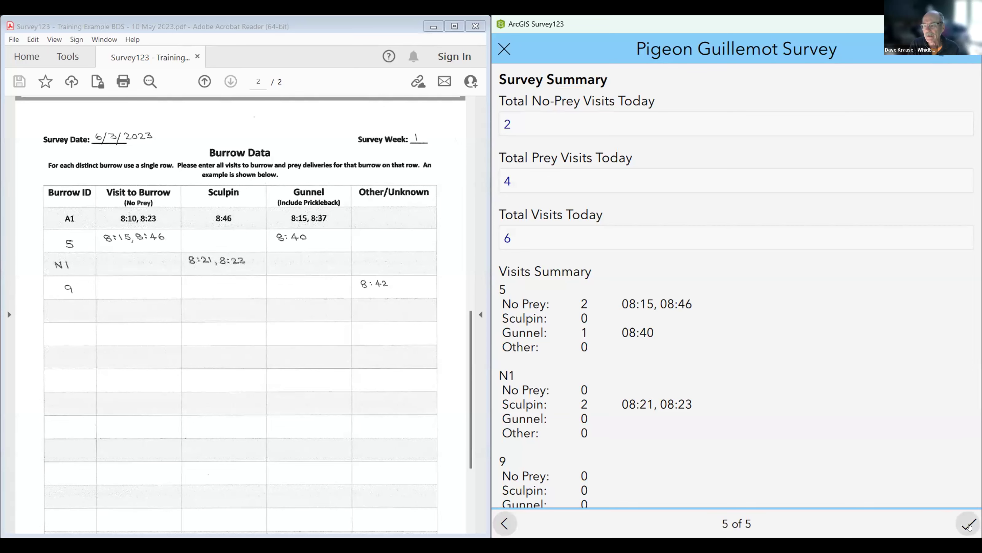
pyautogui.click(964, 521)
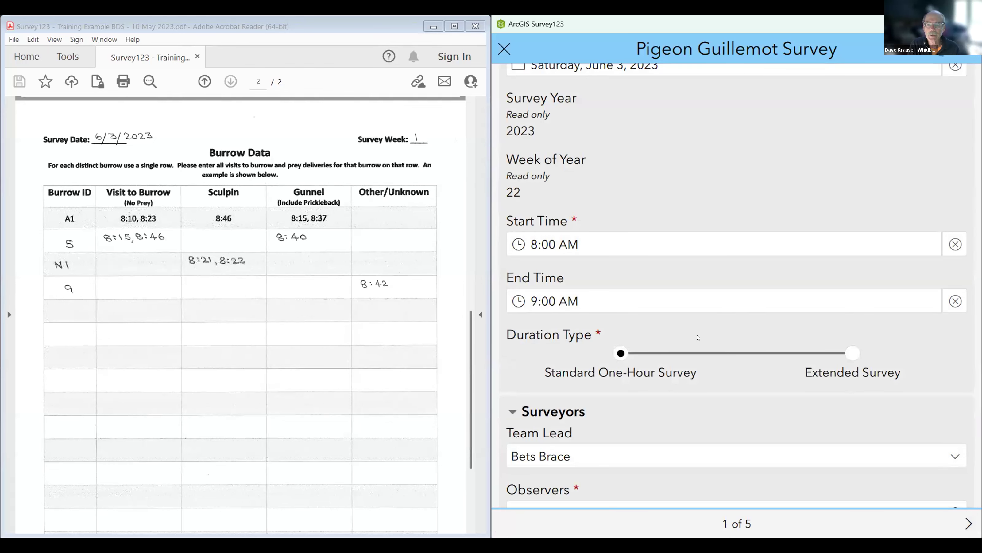
pyautogui.scroll(-2, 694, 328)
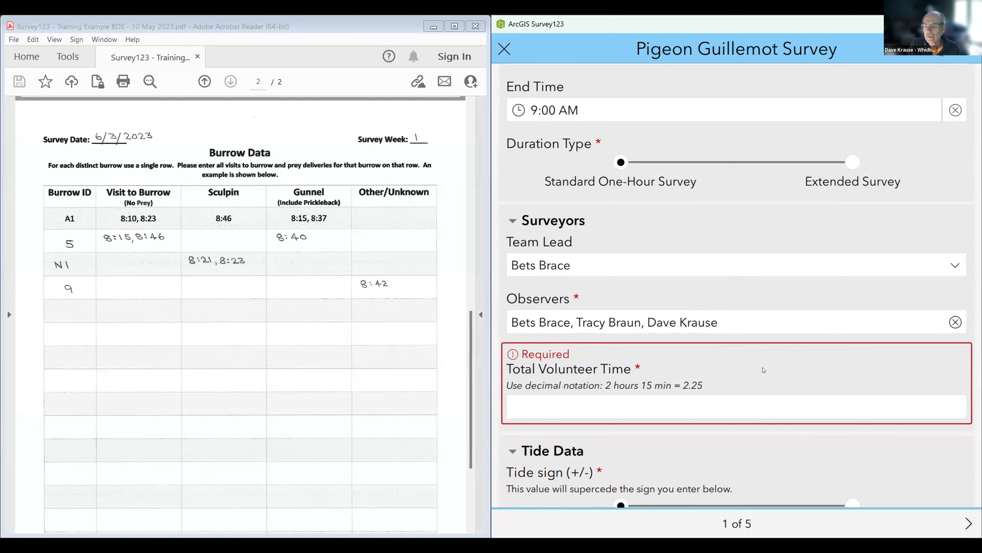
# Step: Enter 8.5 as the Total Volunteer Time, checked against the PDF data sheet
pyautogui.click(529, 405)
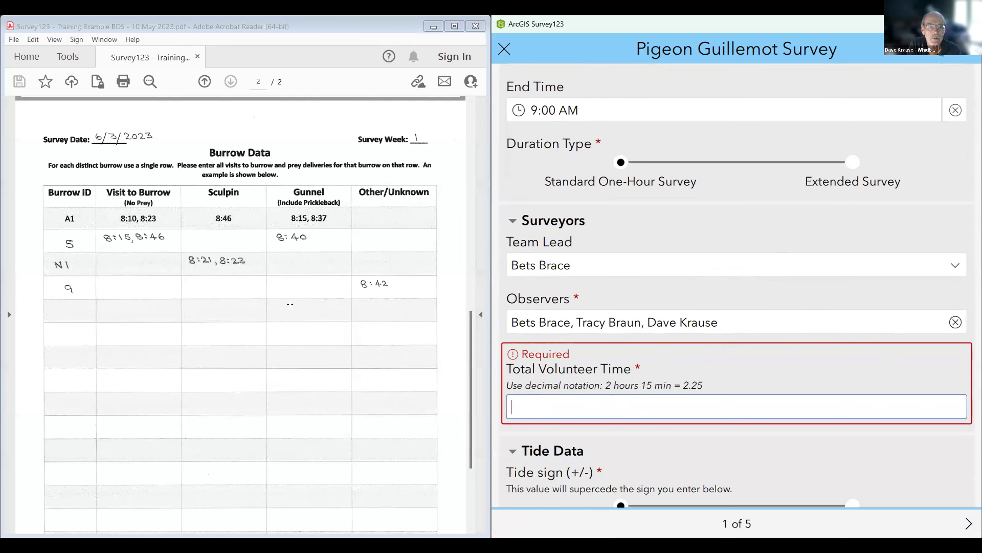
pyautogui.scroll(8, 248, 296)
pyautogui.scroll(5, 249, 296)
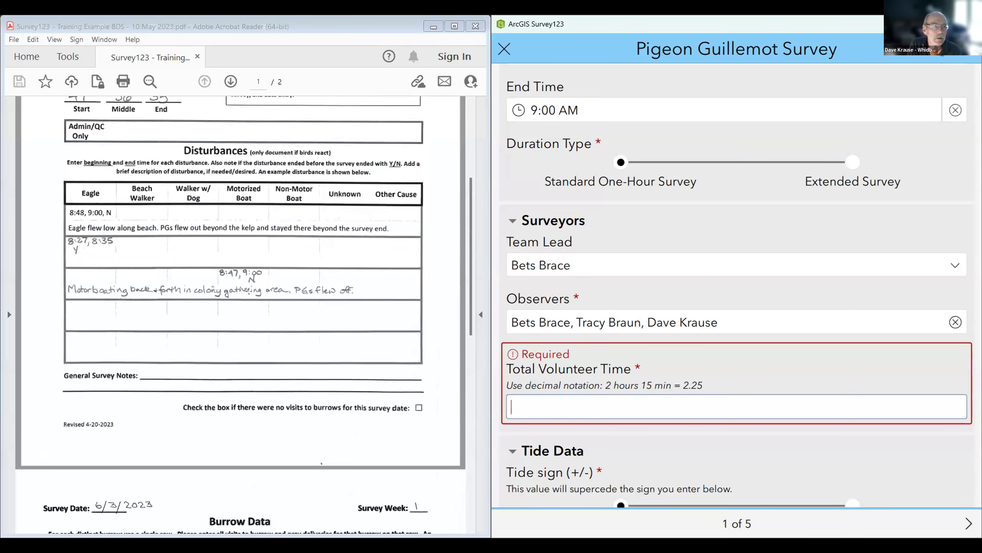
pyautogui.scroll(-10, 249, 293)
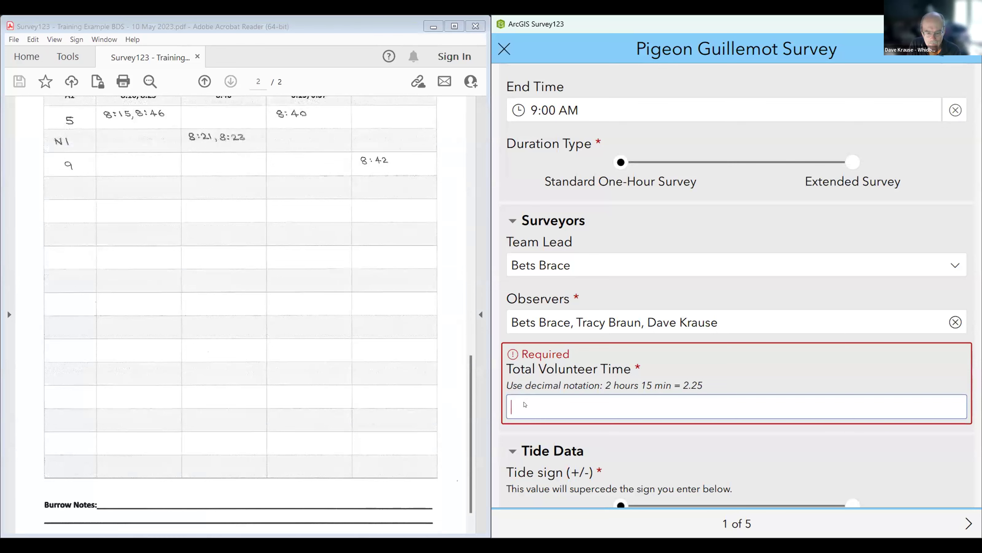
pyautogui.write('8.5')
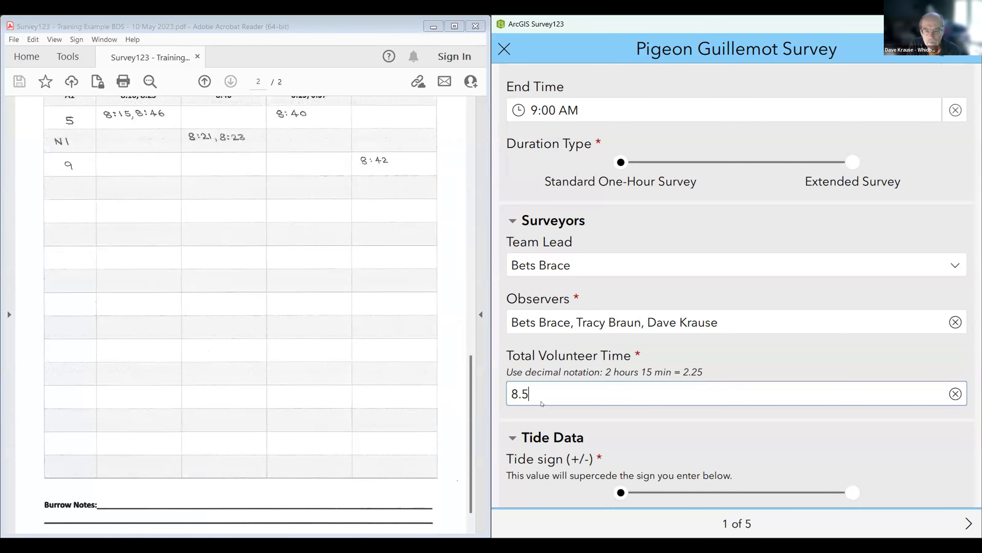
# Step: Page to the Survey Summary, submit the survey, and choose Send now to upload it
pyautogui.click(967, 524)
pyautogui.click(967, 524)
pyautogui.click(964, 524)
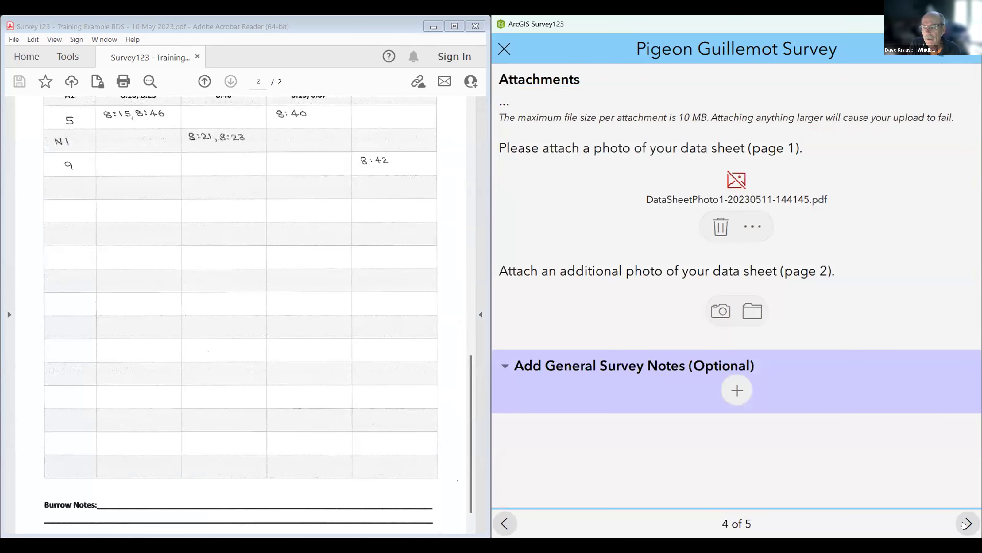
pyautogui.click(966, 525)
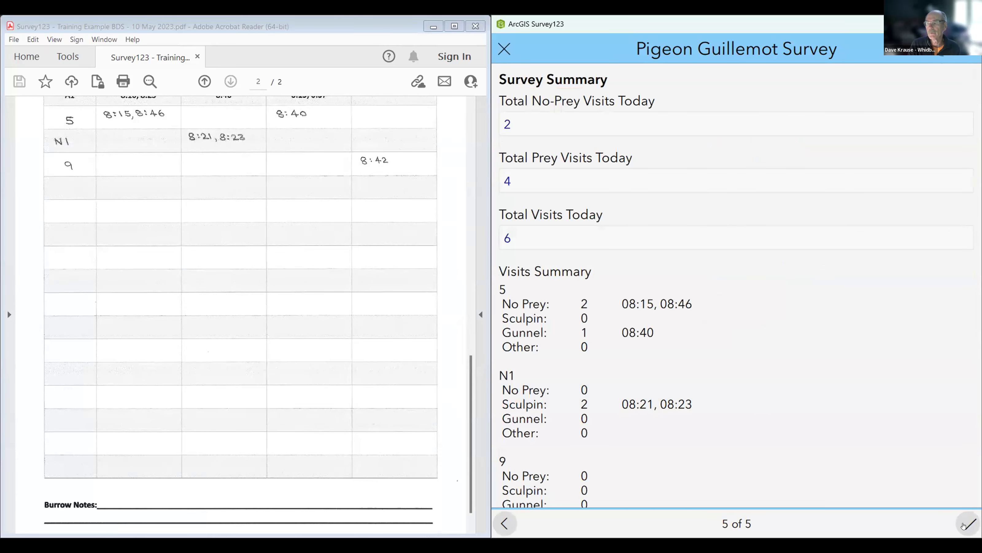
pyautogui.click(965, 524)
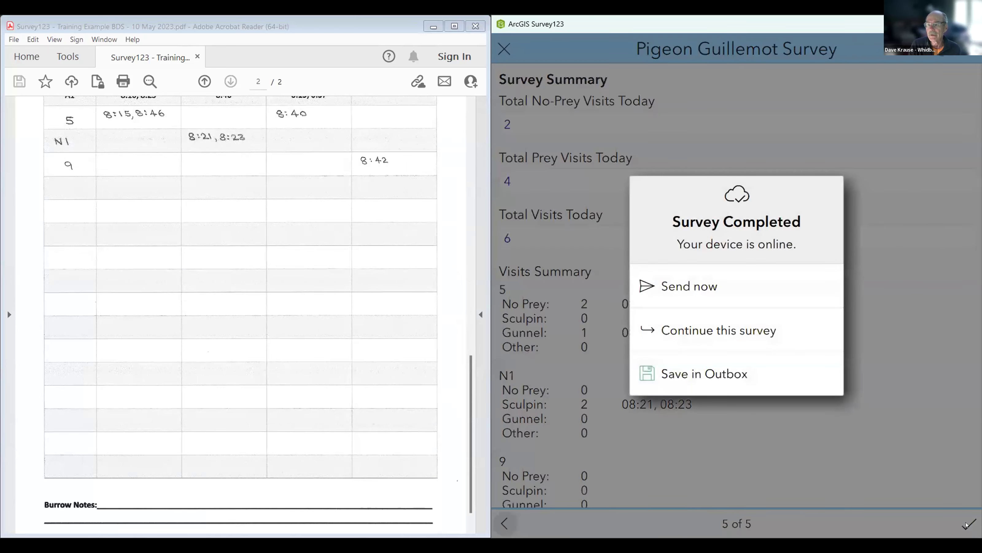
pyautogui.click(700, 285)
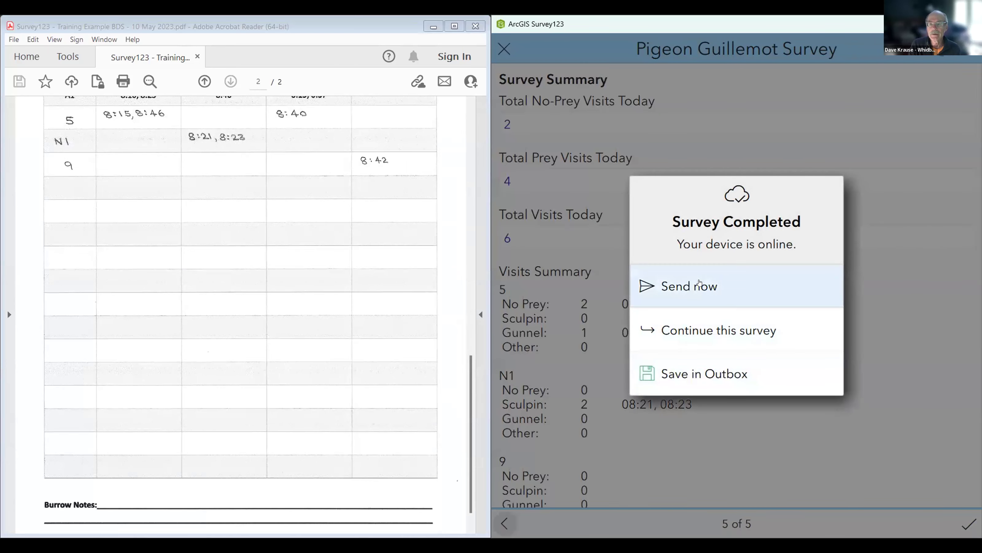
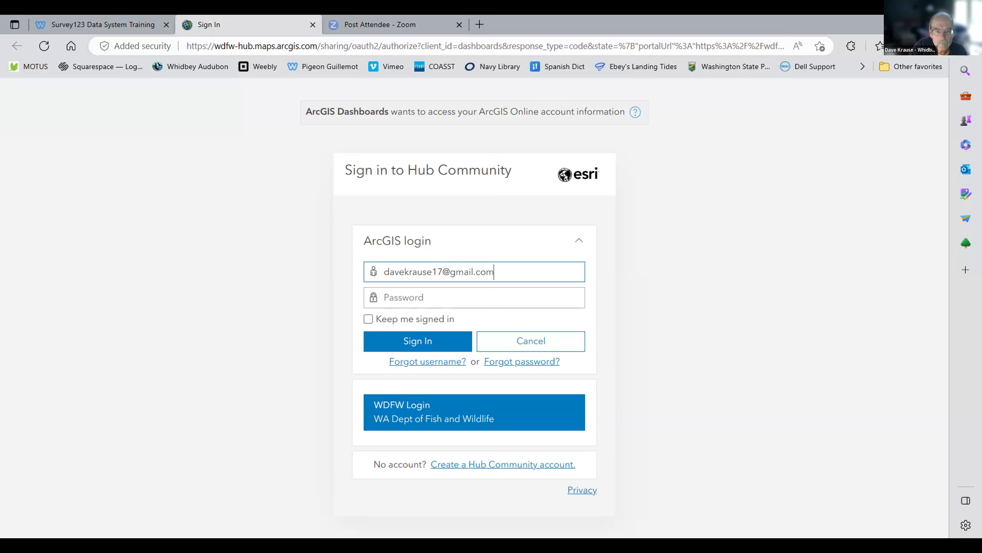
# Step: Enter the account password to sign in to Hub Community and open the PIGU All Regions dashboard
pyautogui.click(384, 297)
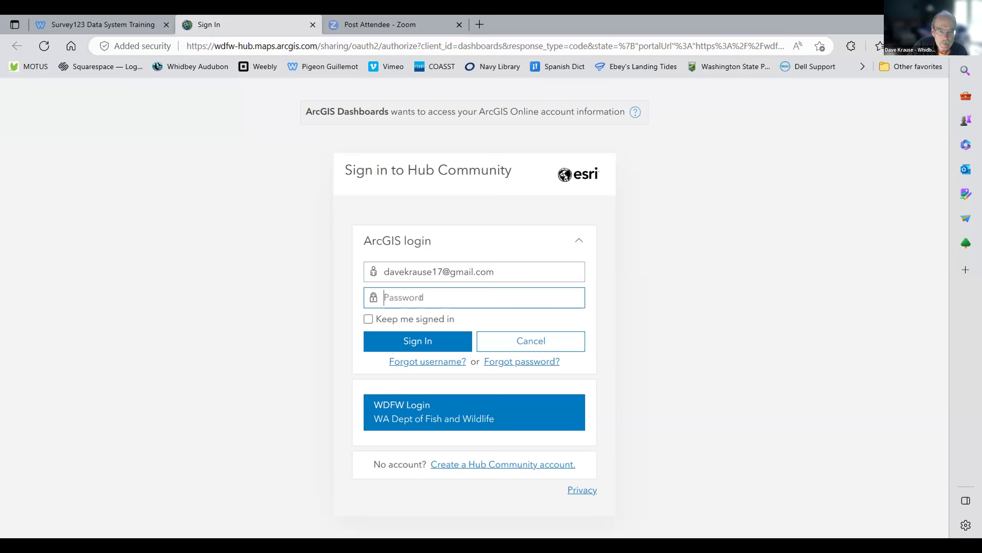
pyautogui.write('*********')
pyautogui.press('Return')
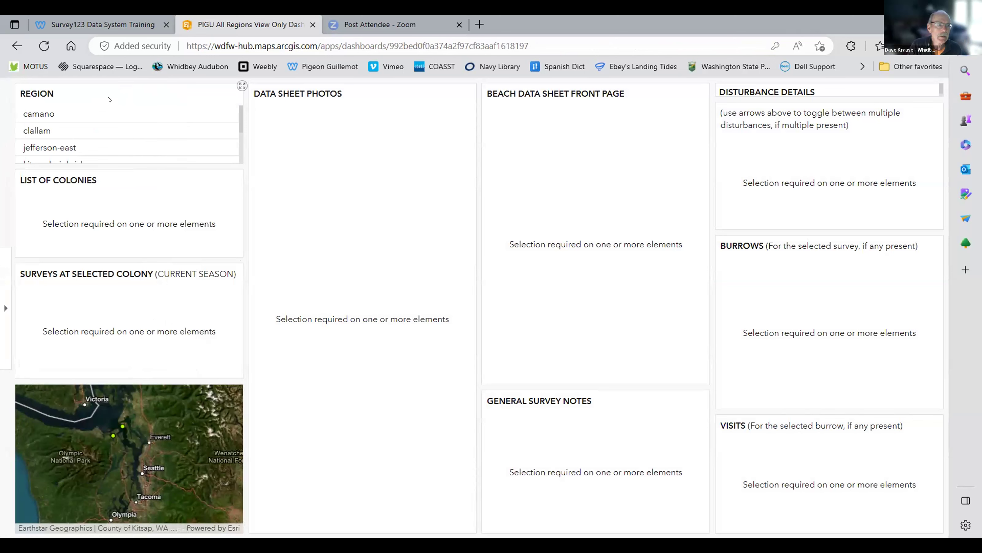
# Step: Choose region whidbey, colony ZZZ - Sample Colony for Testing, and its 6/3/2023 survey
pyautogui.scroll(-5, 112, 117)
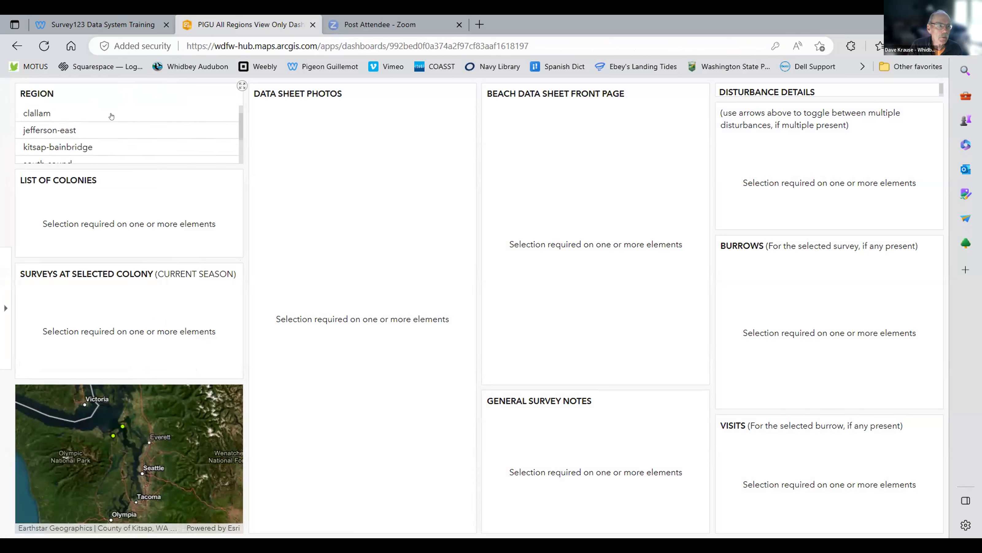
pyautogui.scroll(3, 104, 119)
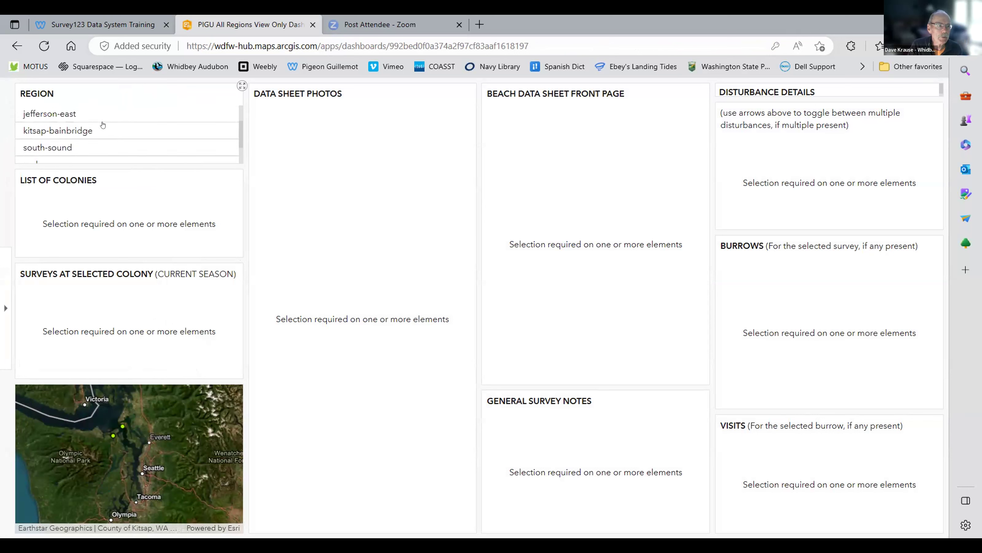
pyautogui.scroll(-3, 104, 119)
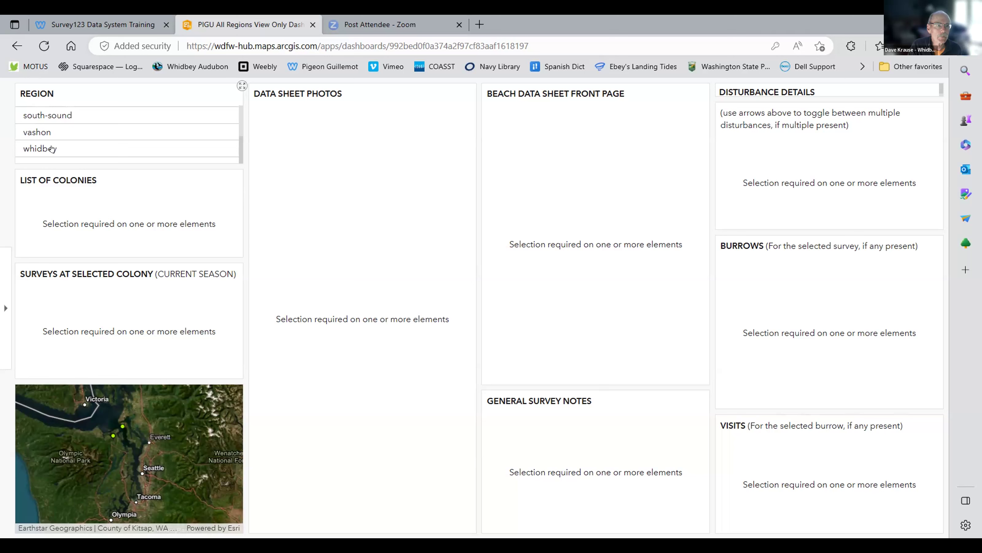
pyautogui.click(52, 149)
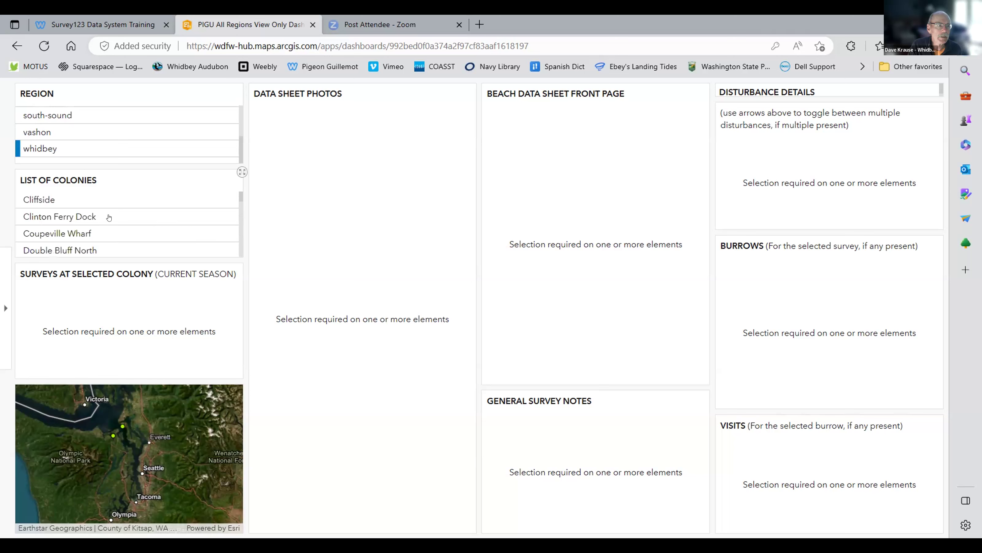
pyautogui.scroll(-2, 123, 193)
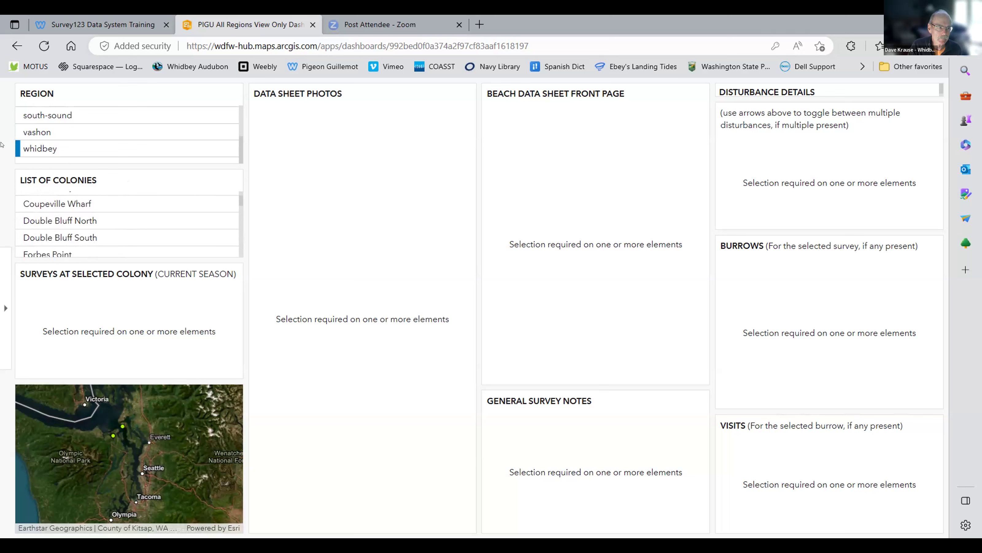
pyautogui.scroll(-5, 93, 228)
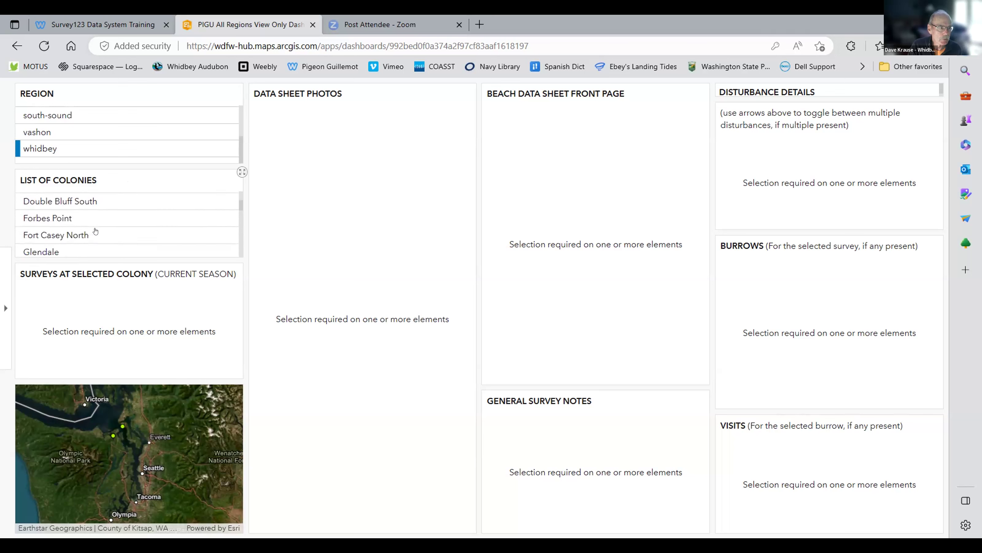
pyautogui.scroll(-8, 93, 227)
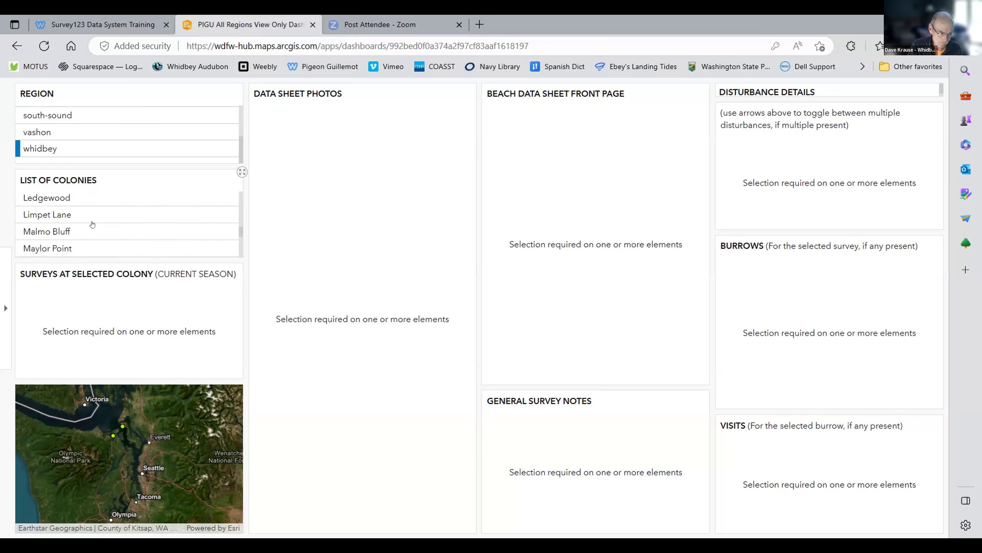
pyautogui.scroll(-2, 87, 223)
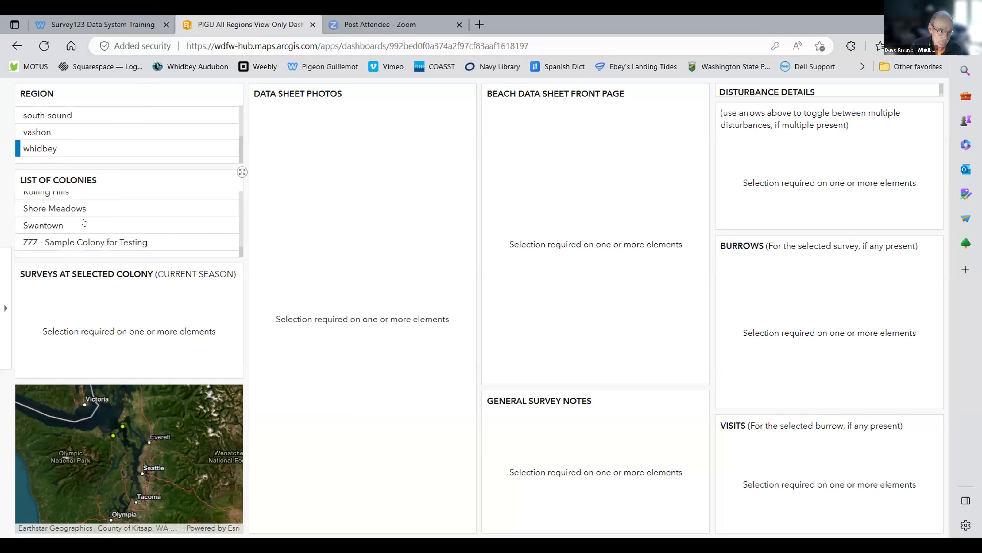
pyautogui.click(76, 241)
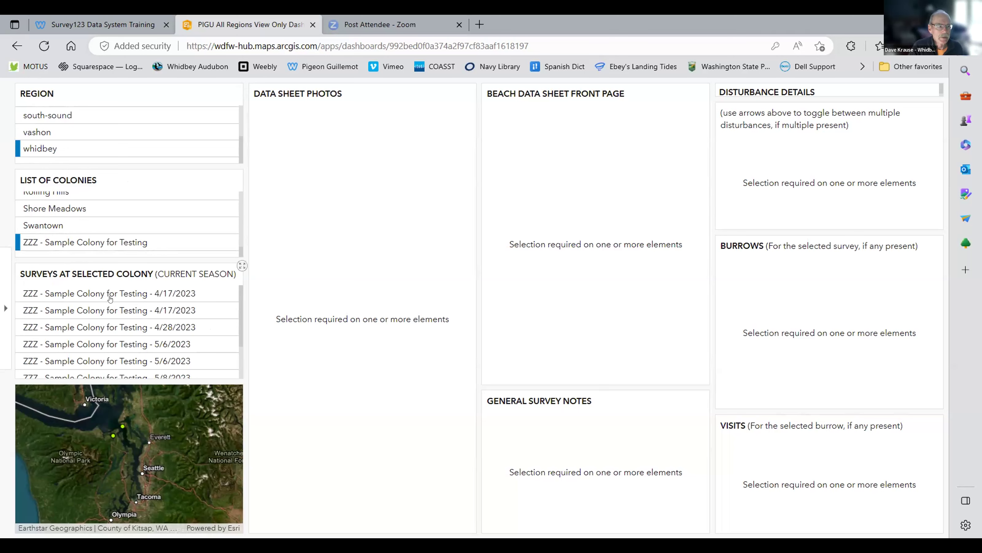
pyautogui.scroll(-3, 111, 297)
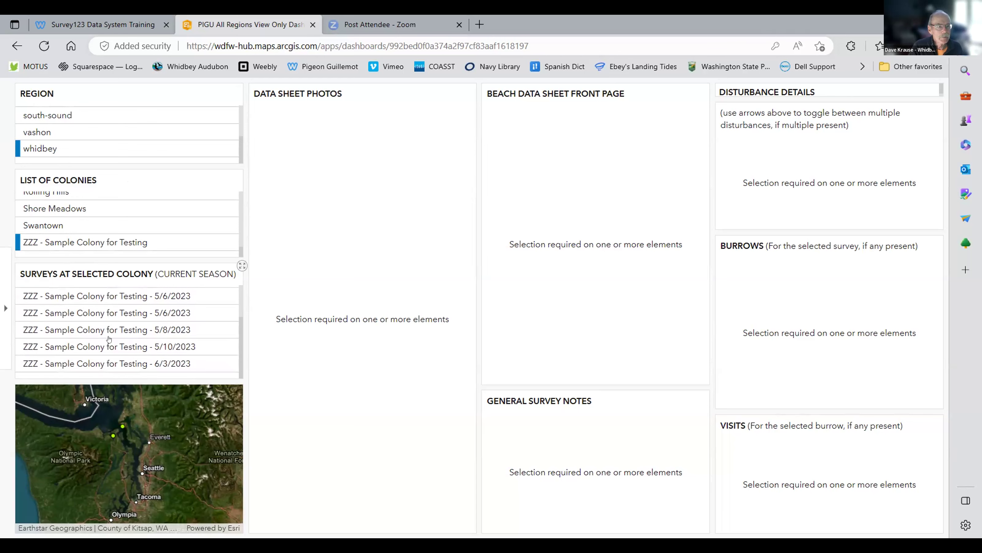
pyautogui.click(119, 363)
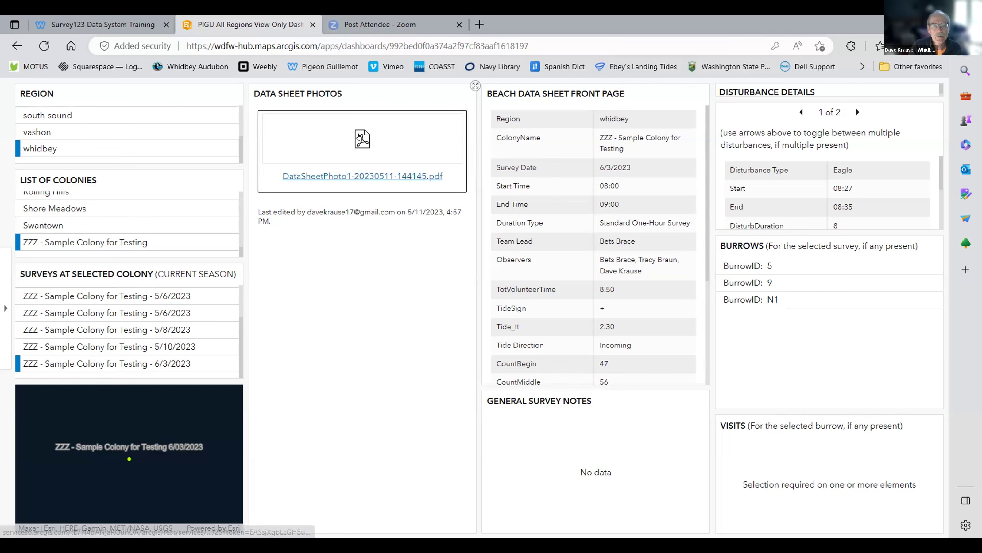
pyautogui.click(362, 137)
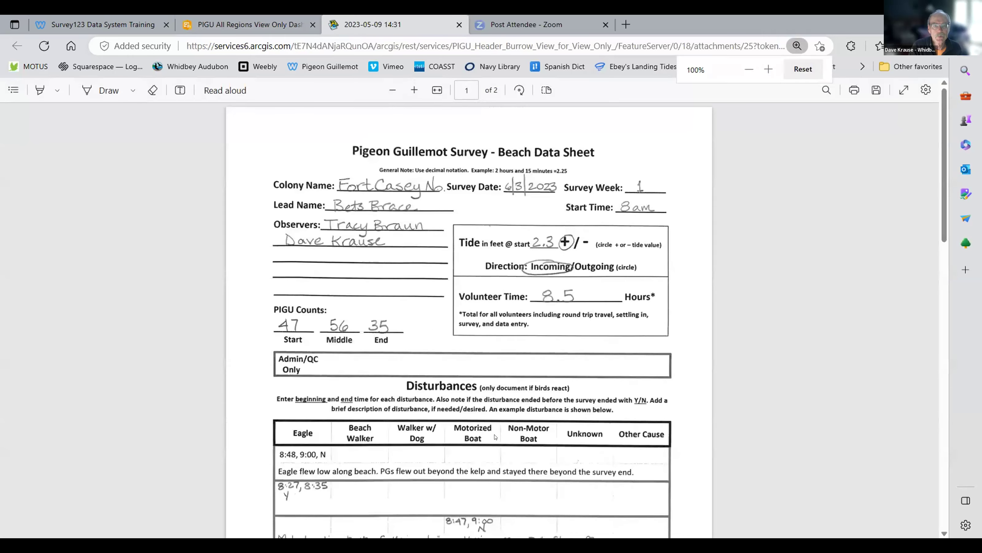
pyautogui.scroll(-20, 495, 437)
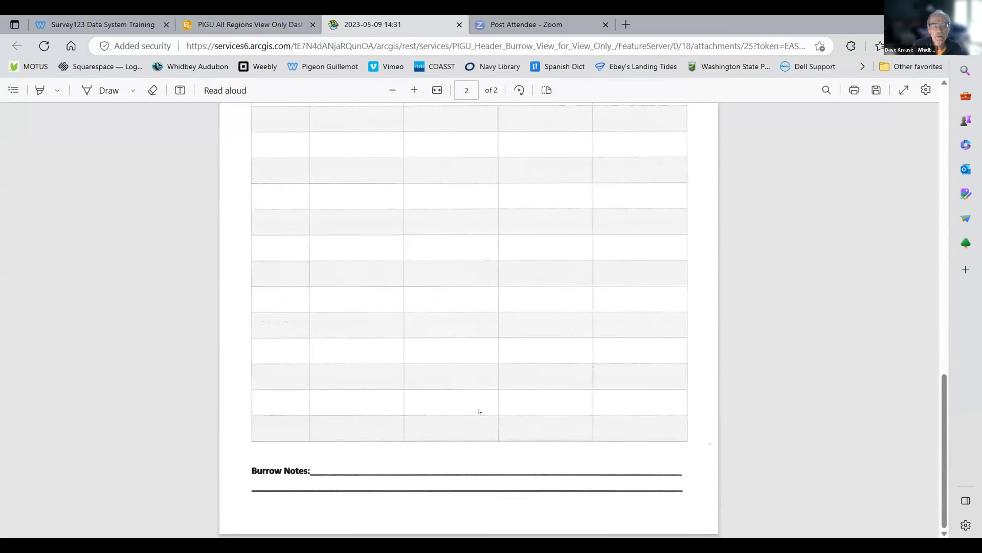
pyautogui.scroll(20, 479, 411)
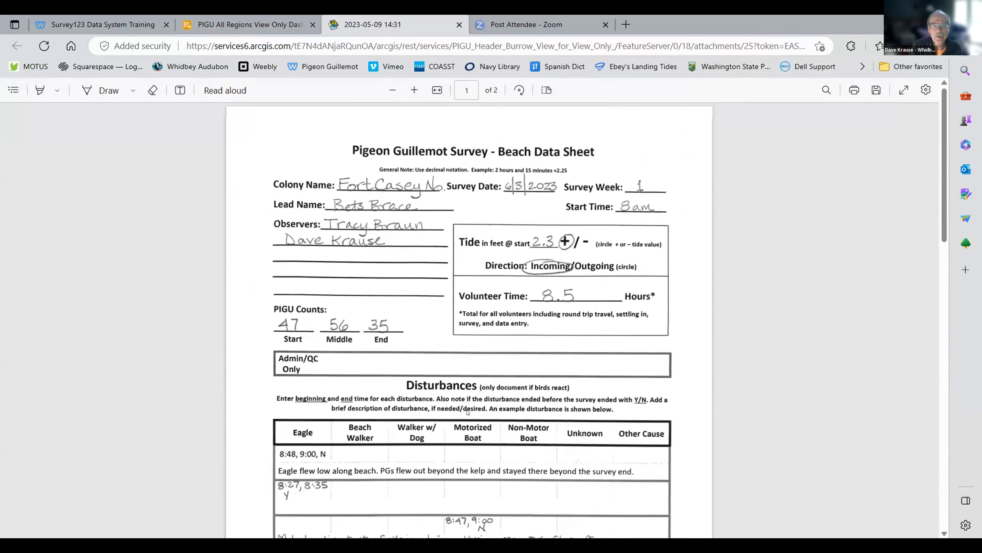
pyautogui.click(459, 24)
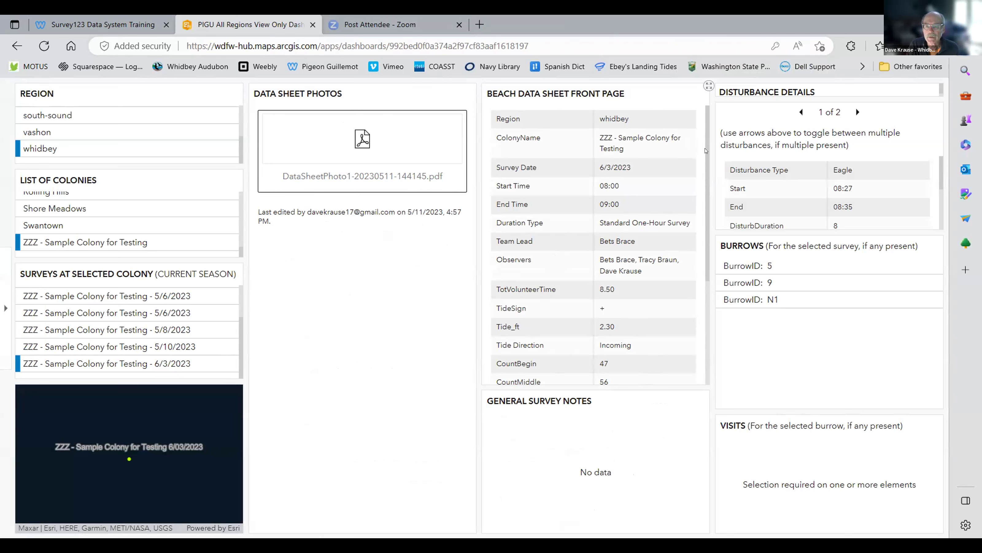
# Step: Show the survey's second recorded disturbance, a Motorized Boat, in Disturbance Details
pyautogui.moveTo(705, 151); pyautogui.dragTo(705, 118)
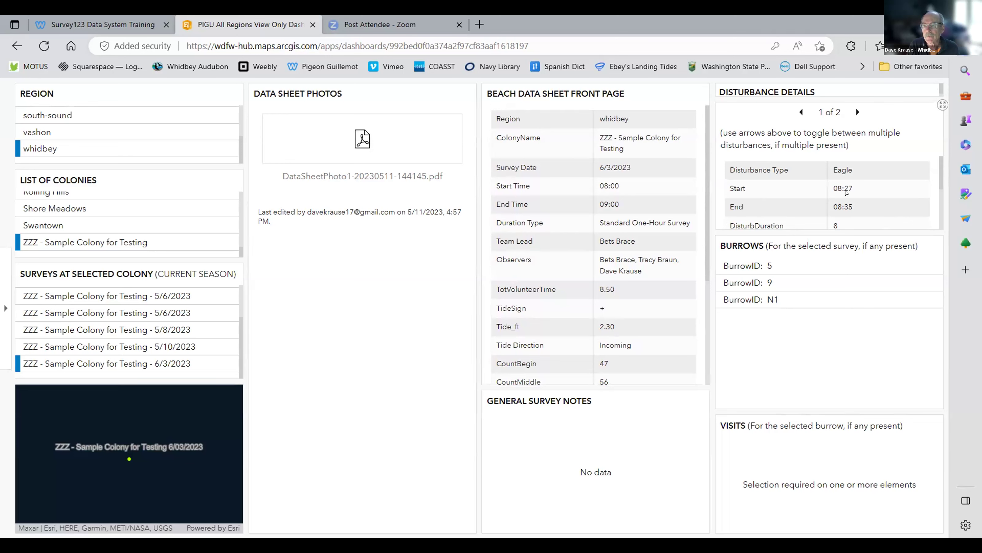
pyautogui.scroll(-3, 932, 193)
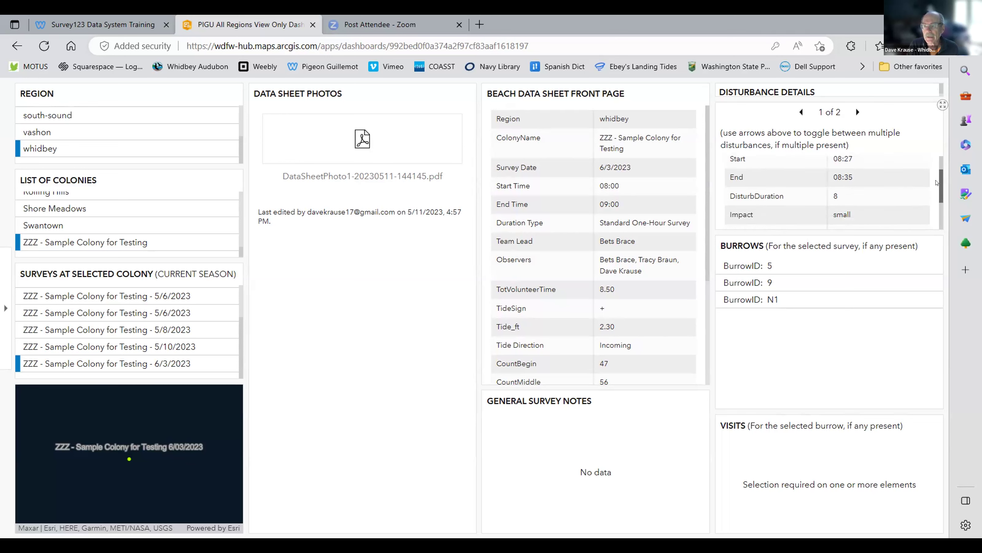
pyautogui.scroll(3, 930, 206)
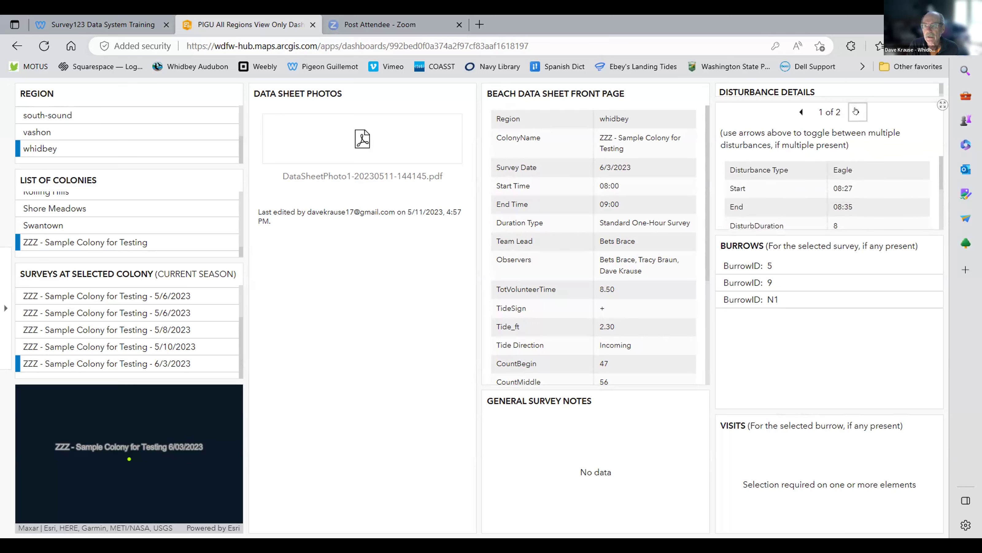
pyautogui.click(856, 111)
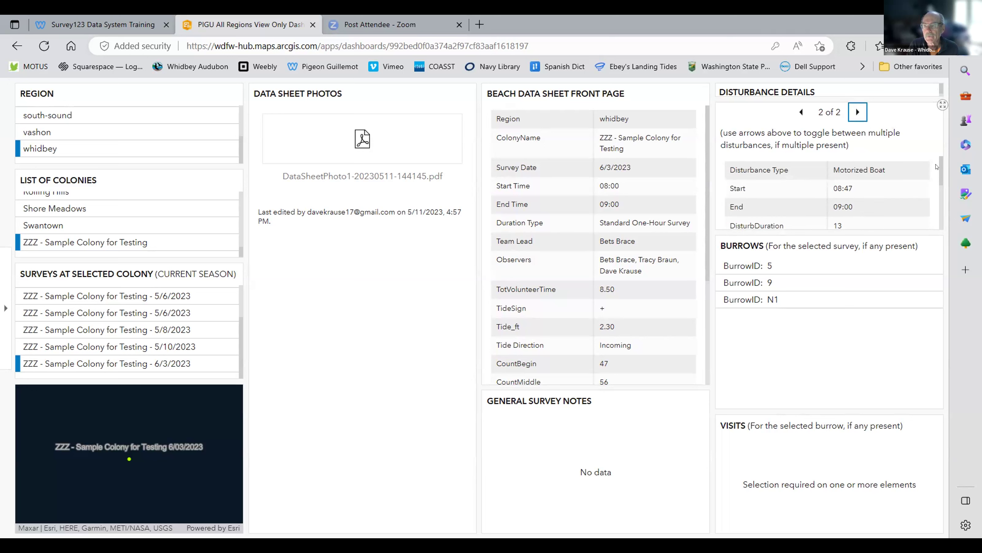
# Step: List the recorded visits for burrows 5, 9 and N1 in turn
pyautogui.moveTo(941, 161); pyautogui.dragTo(917, 143)
pyautogui.click(756, 266)
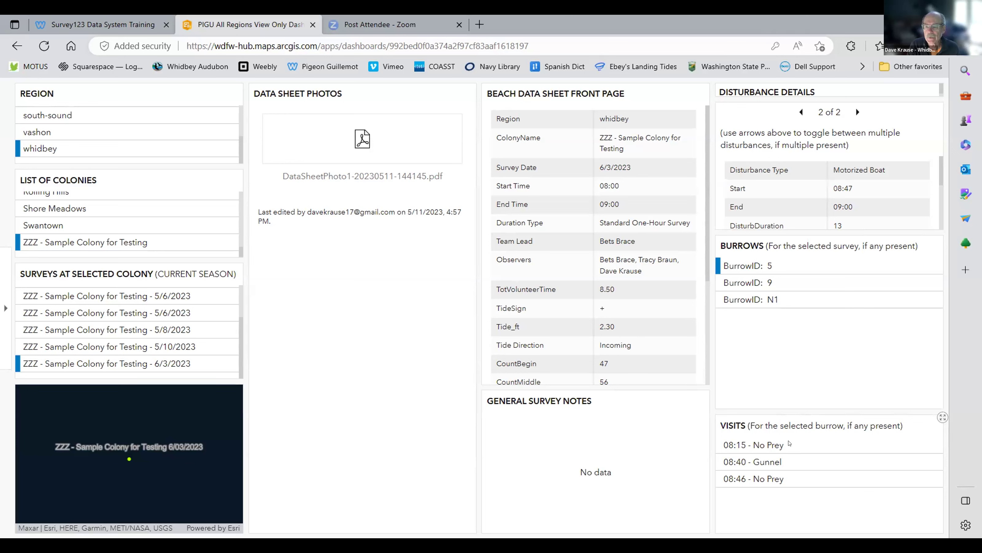
pyautogui.click(750, 281)
pyautogui.click(749, 299)
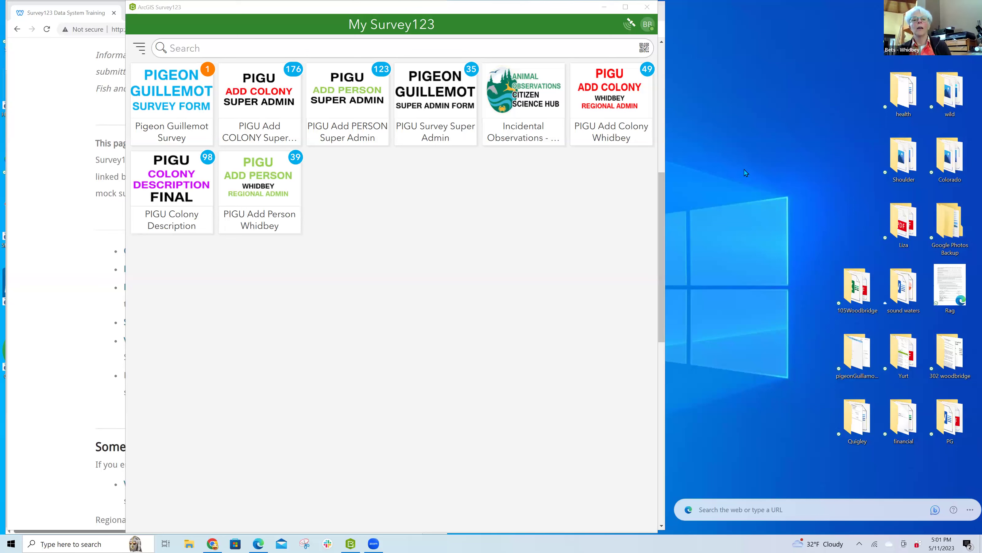
# Step: Bring Survey123 forward and start collecting a new Pigeon Guillemot Survey record
pyautogui.click(228, 10)
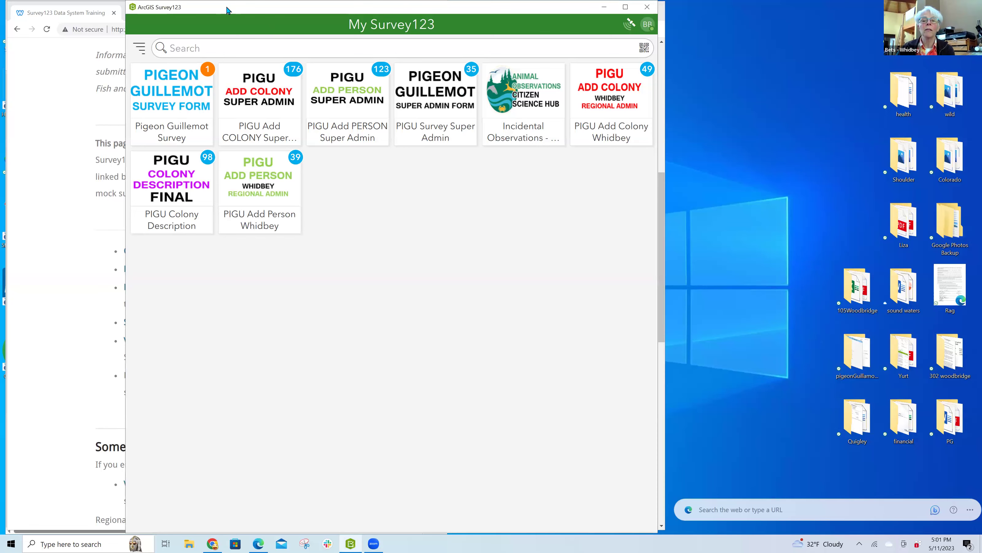
pyautogui.moveTo(227, 11); pyautogui.dragTo(399, 23)
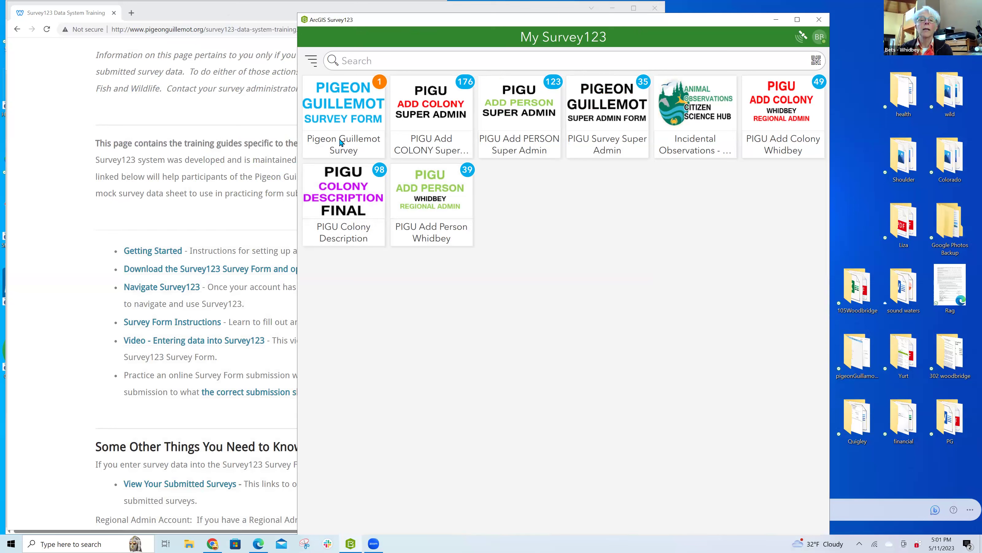
pyautogui.click(342, 116)
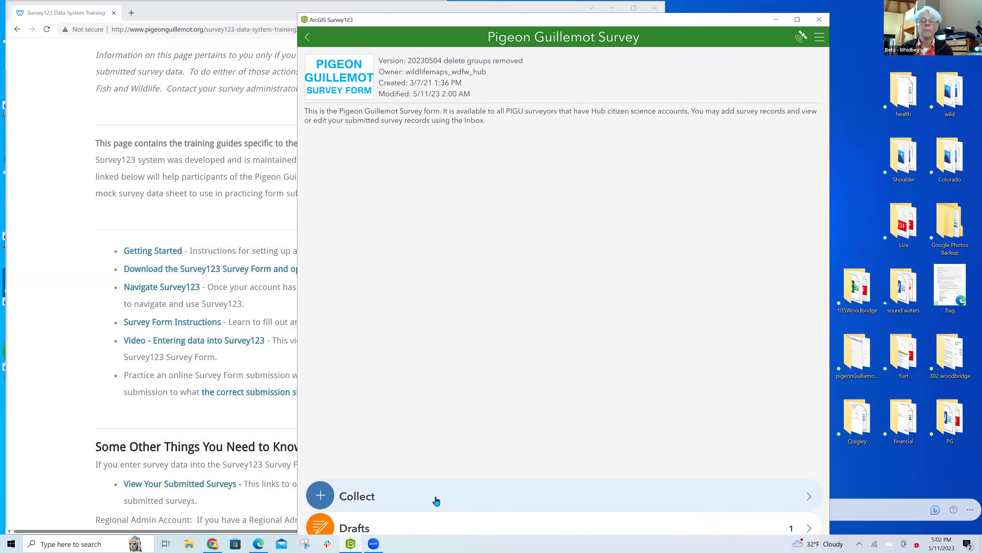
pyautogui.click(361, 501)
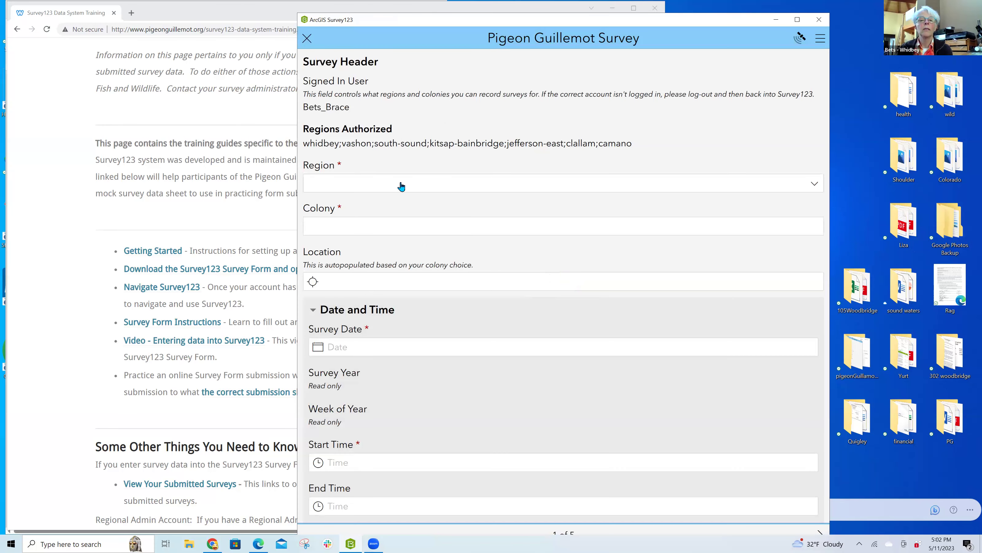
# Step: Set Region to Whidbey Island and Colony to ZZZ - Sample Colony for Testing
pyautogui.click(434, 184)
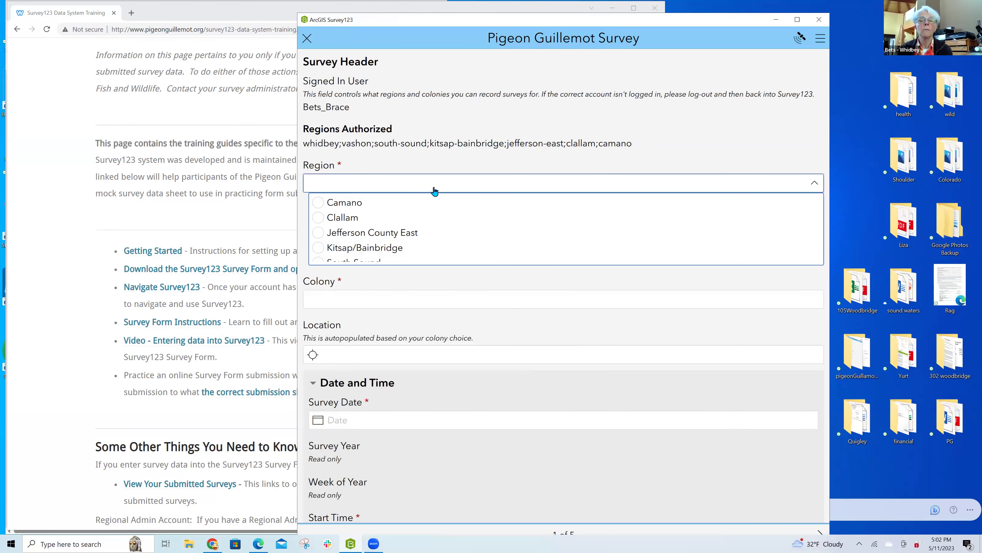
pyautogui.scroll(-4, 427, 210)
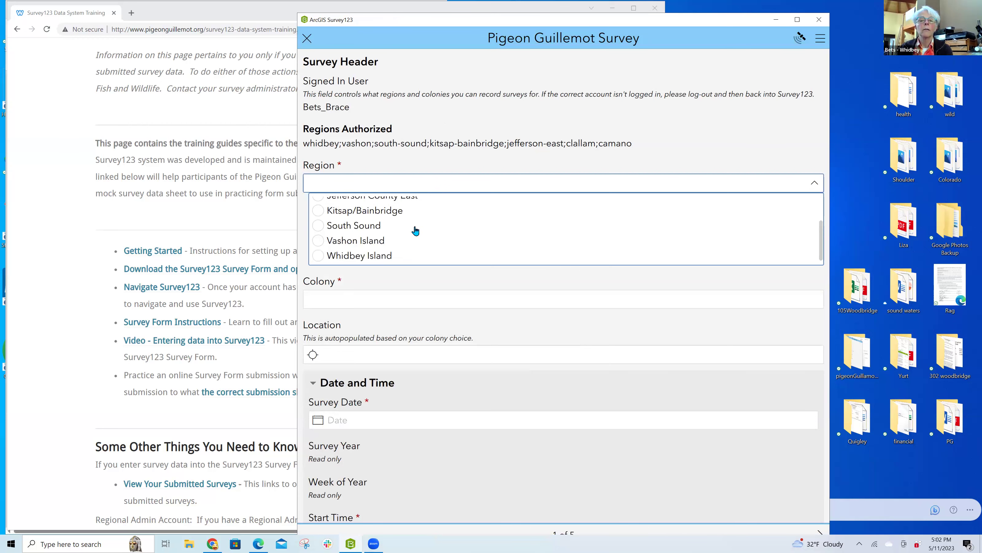
pyautogui.click(391, 256)
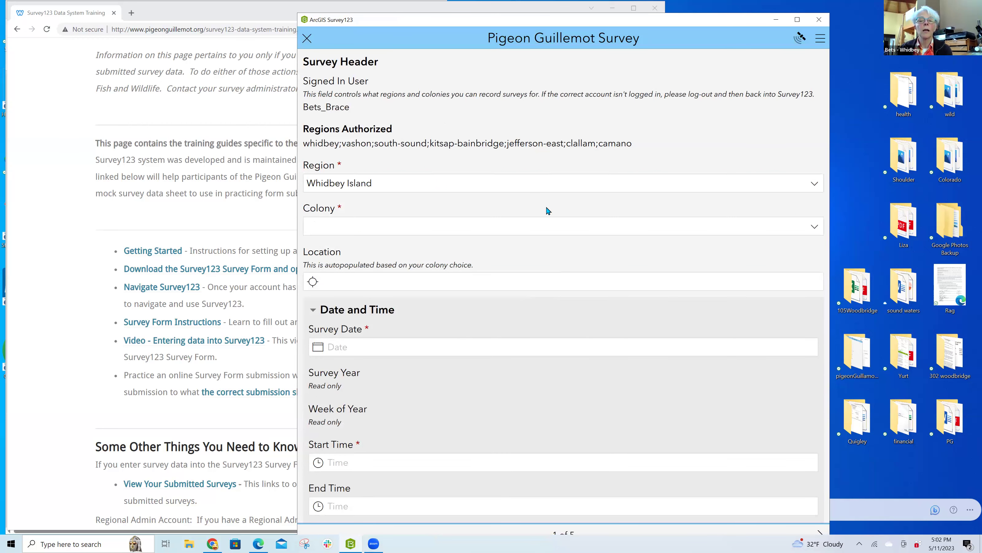
pyautogui.click(541, 230)
pyautogui.scroll(-10, 487, 283)
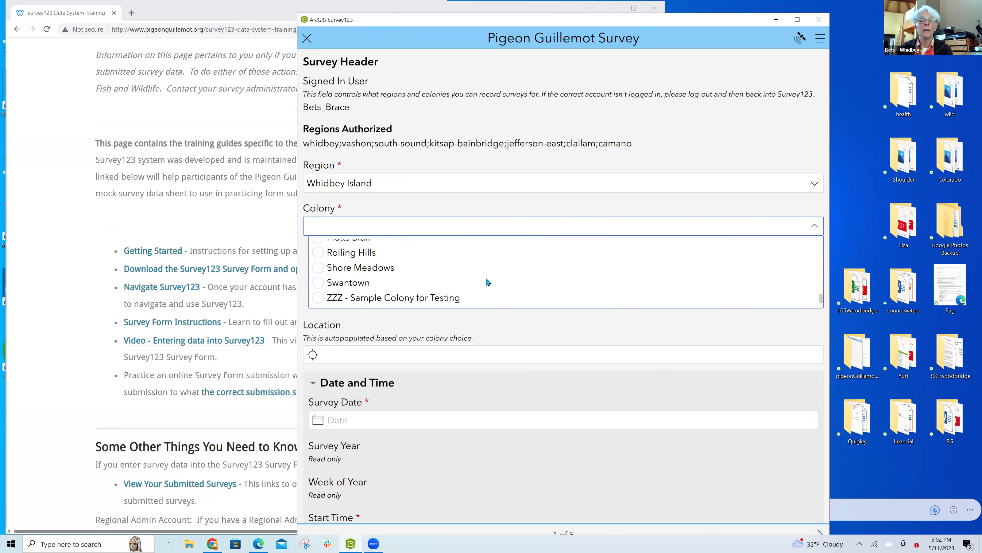
pyautogui.click(328, 299)
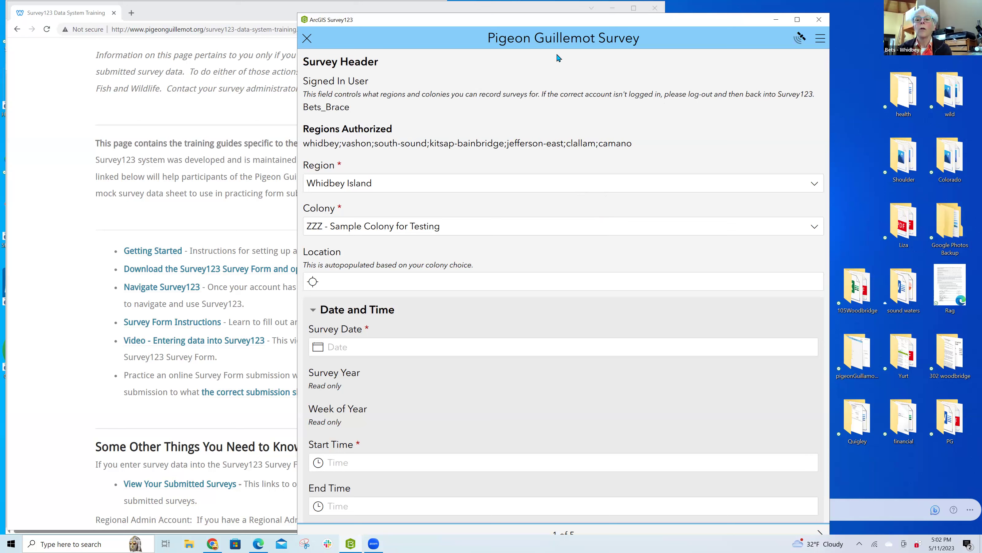
# Step: Minimize Survey123, widen the Chrome training page, and open the filled-in Beach Data Sheet PDF
pyautogui.click(777, 22)
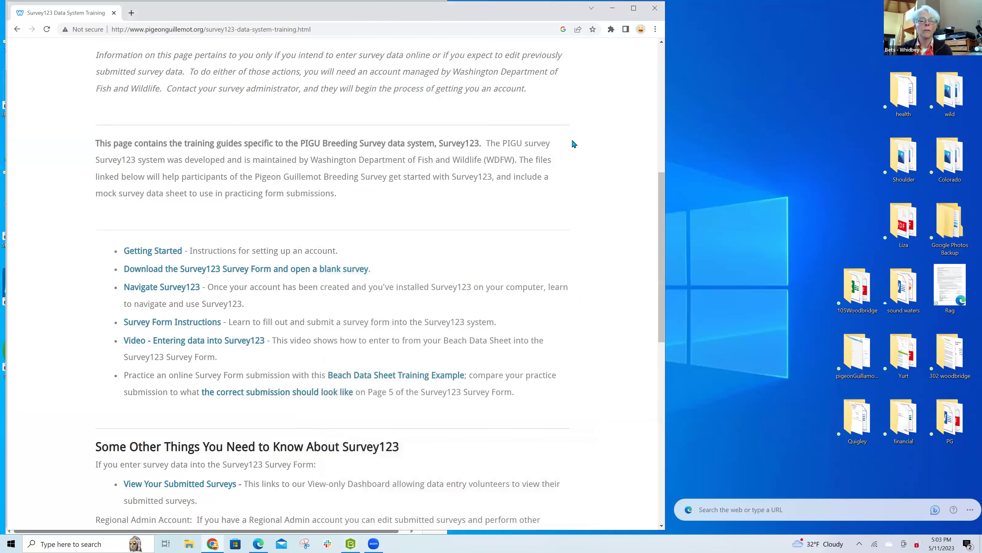
pyautogui.scroll(8, 573, 141)
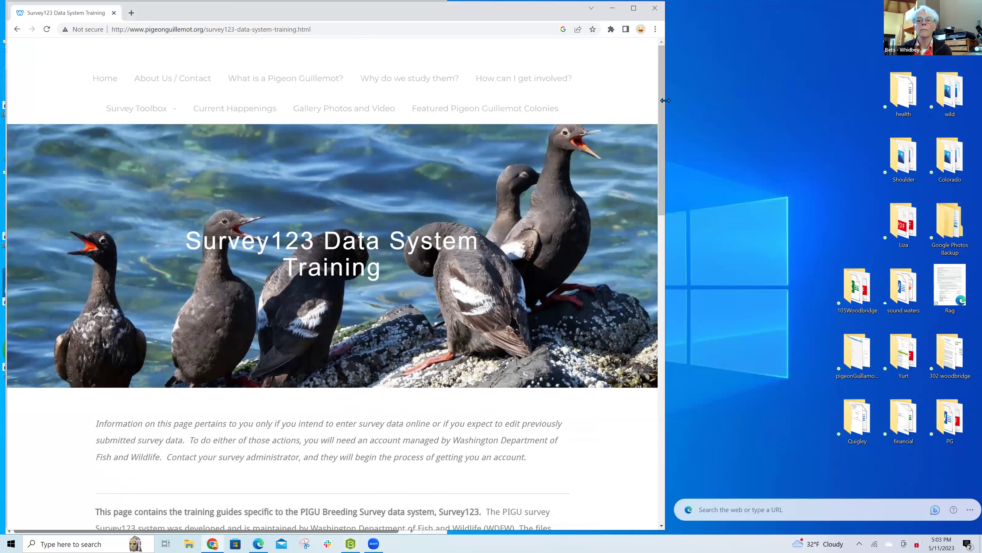
pyautogui.moveTo(666, 100); pyautogui.dragTo(835, 105)
pyautogui.scroll(-3, 468, 124)
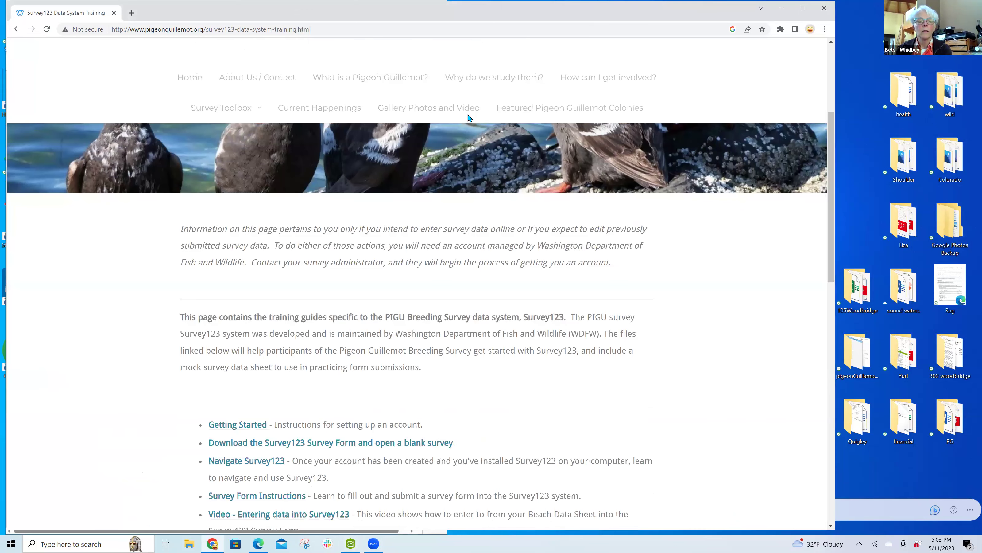
pyautogui.scroll(-3, 457, 159)
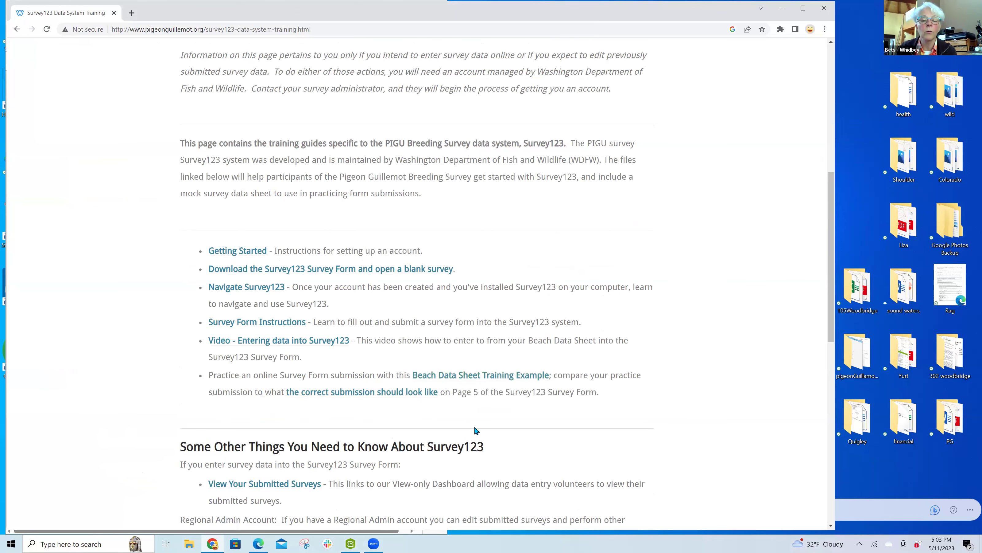
pyautogui.click(524, 376)
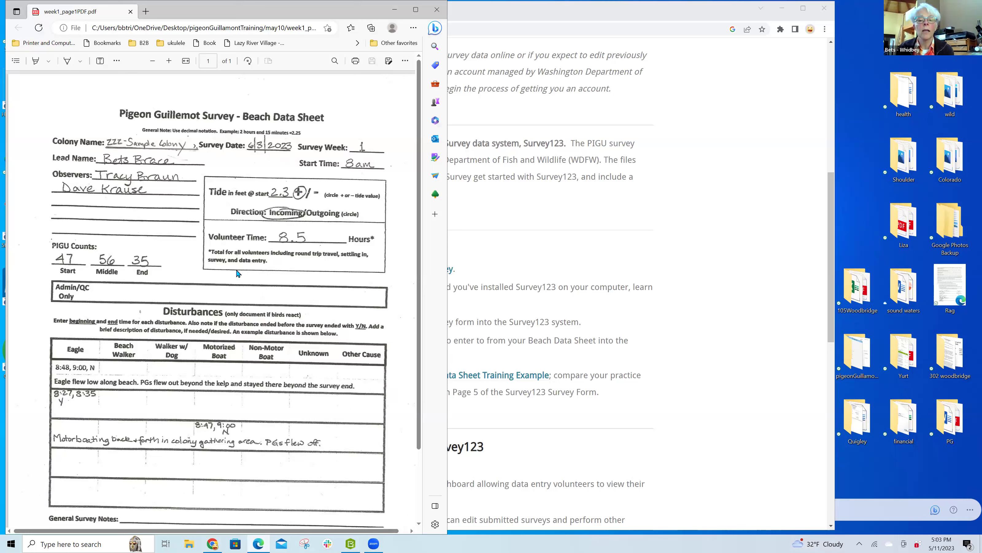
# Step: Open the correct page 5 survey summary submission example in a new Chrome tab
pyautogui.click(675, 388)
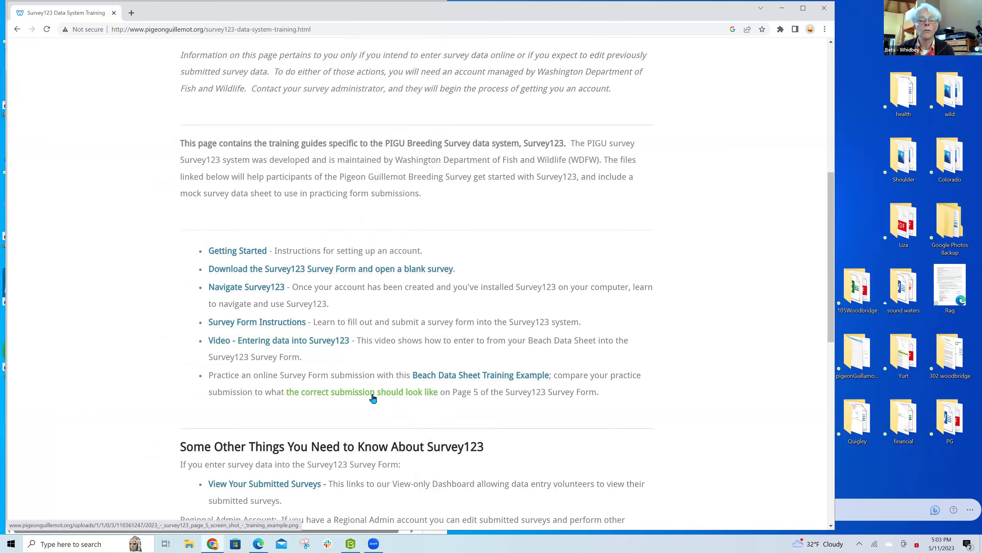
pyautogui.click(372, 395)
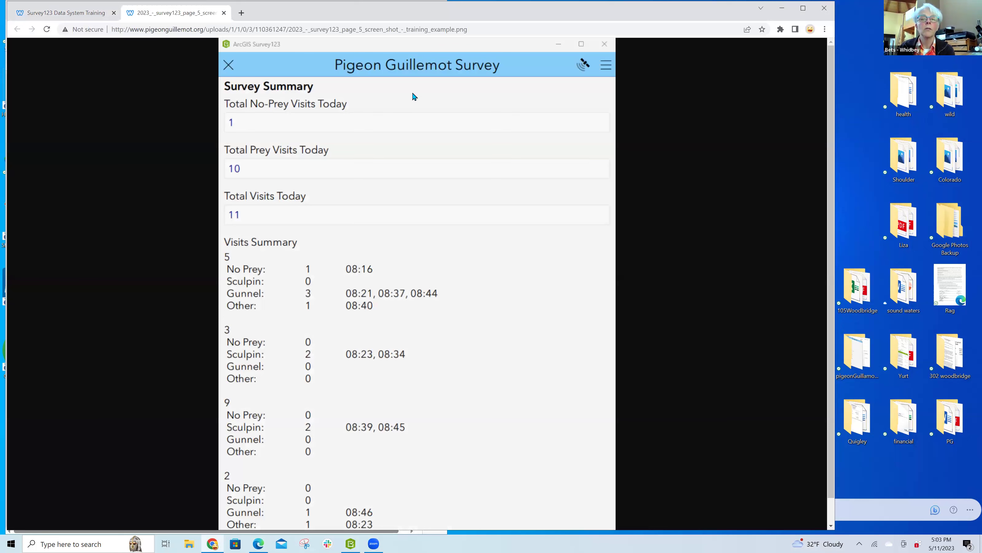